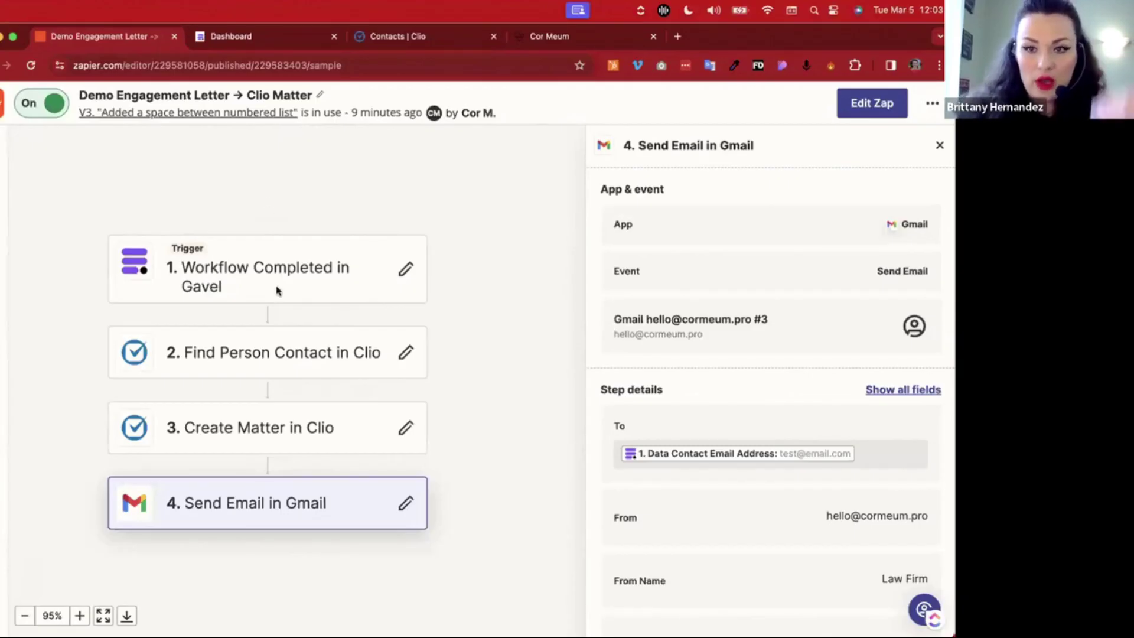
# Scroll through the zap's Gavel trigger, two Clio steps and Gmail send-email step
pyautogui.scroll(-2, 278, 289)
pyautogui.scroll(-1, 277, 289)
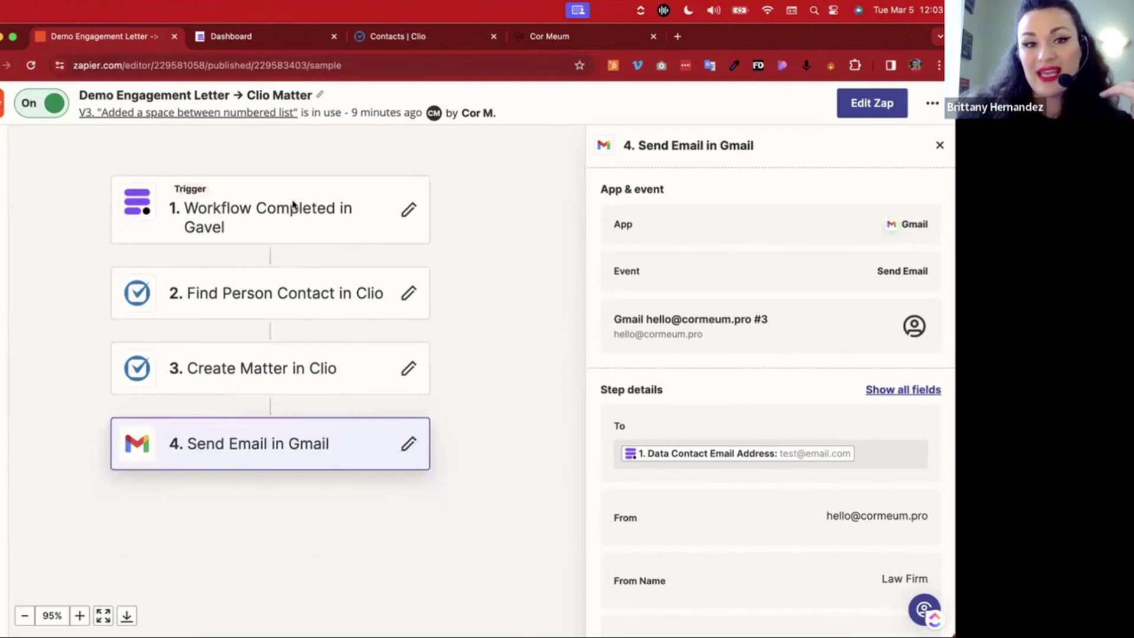
# Start the DEMO Limited Scope Engagement Agreement workflow, then list SAH Grant V2 records in Data Manager
pyautogui.click(239, 39)
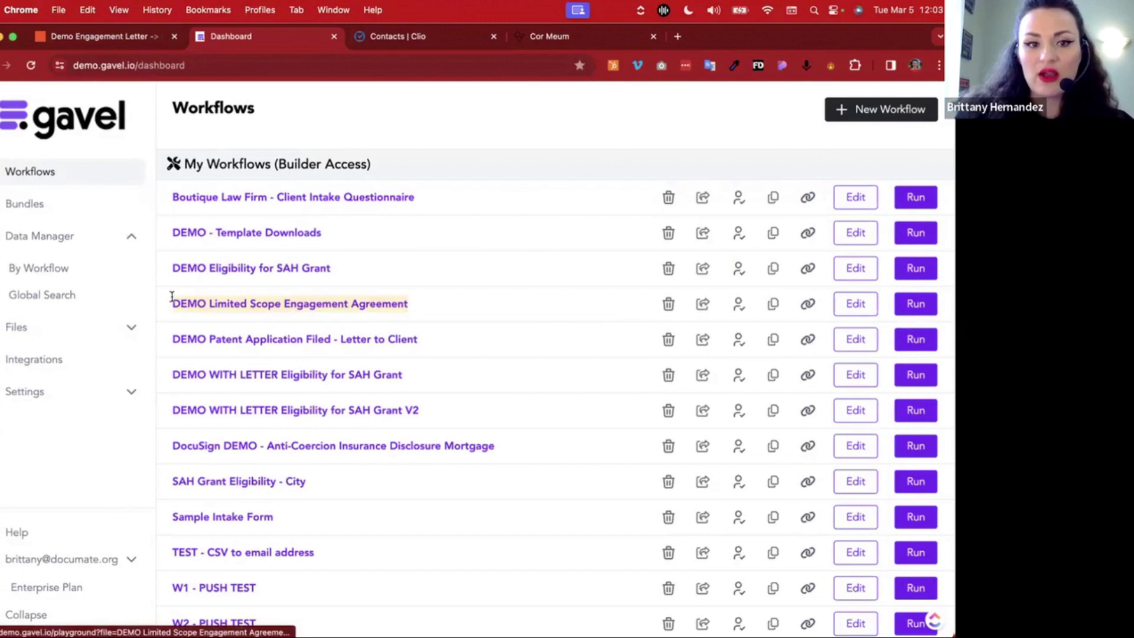
pyautogui.click(914, 304)
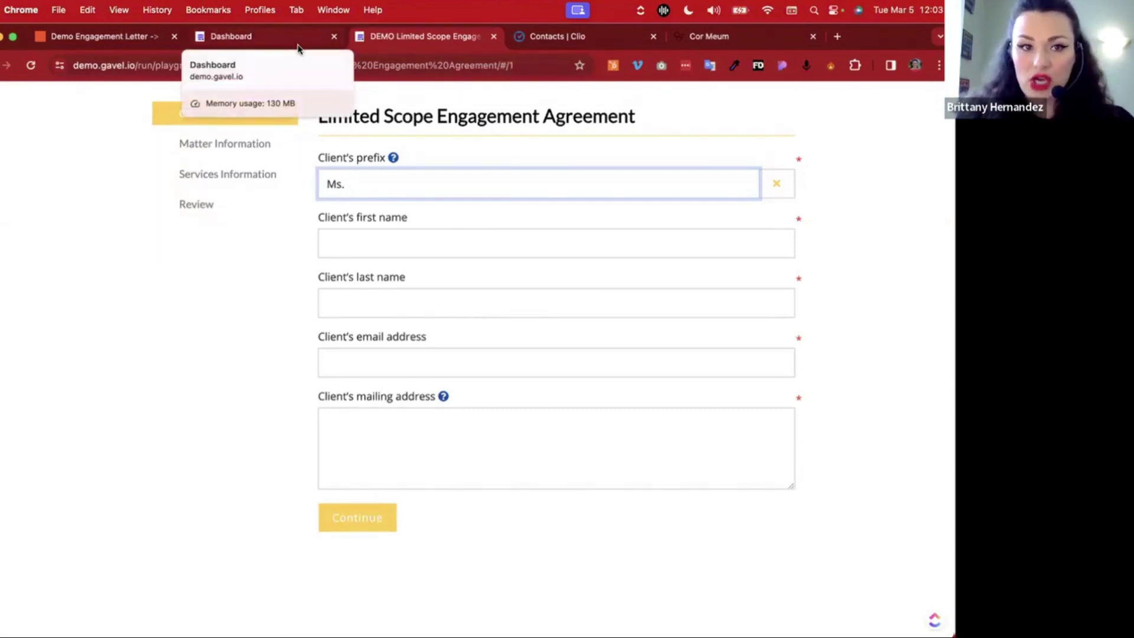
pyautogui.click(295, 38)
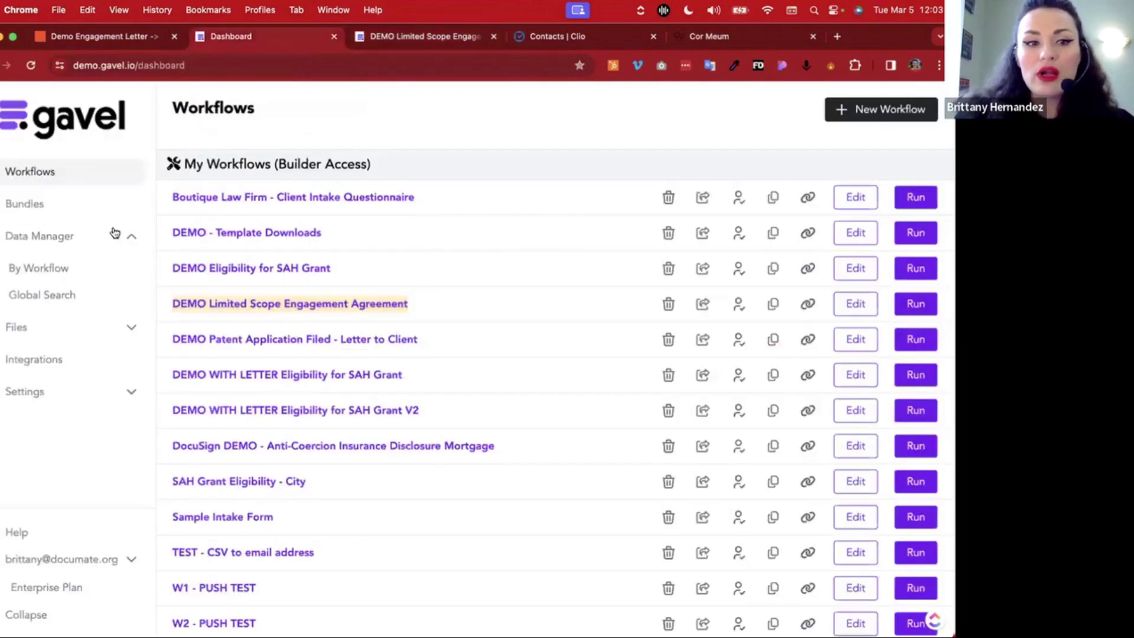
pyautogui.click(55, 261)
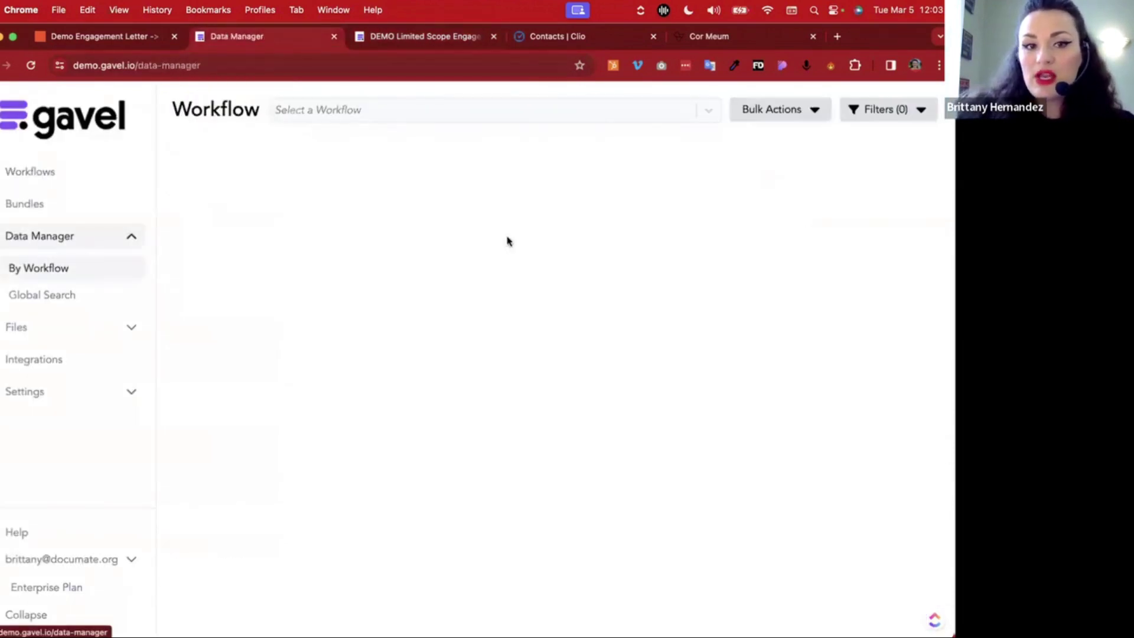
pyautogui.click(473, 119)
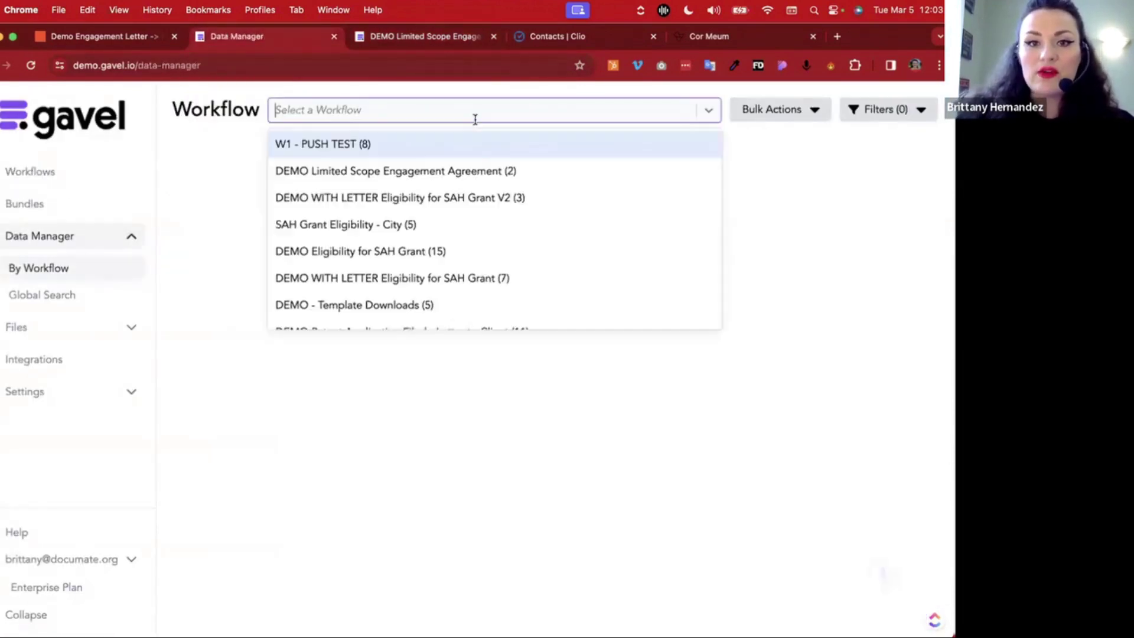
pyautogui.click(504, 197)
pyautogui.hscroll(10, 535, 260)
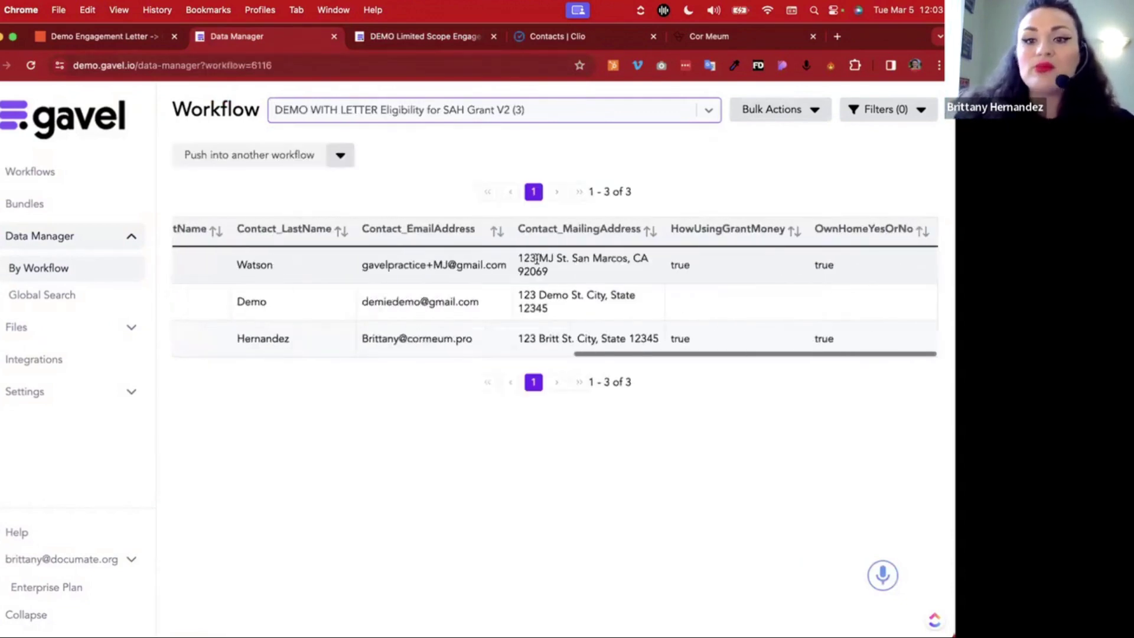
pyautogui.hscroll(-10, 535, 260)
# Mark the first record to push into DEMO Limited Scope Engagement Agreement and close the extra form
pyautogui.click(185, 264)
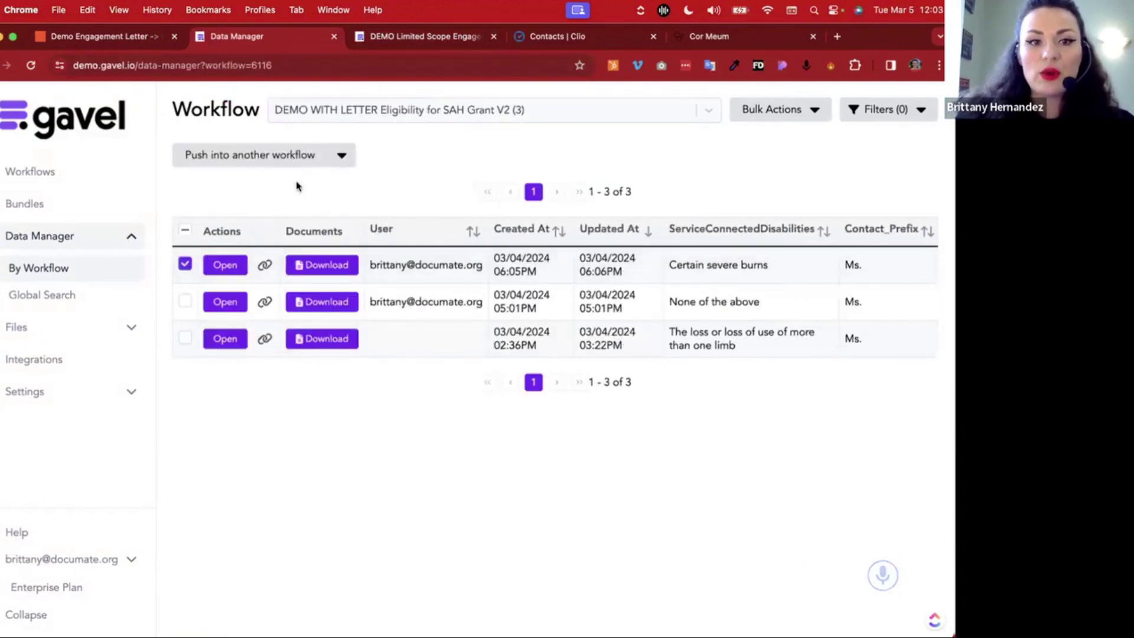
pyautogui.click(345, 155)
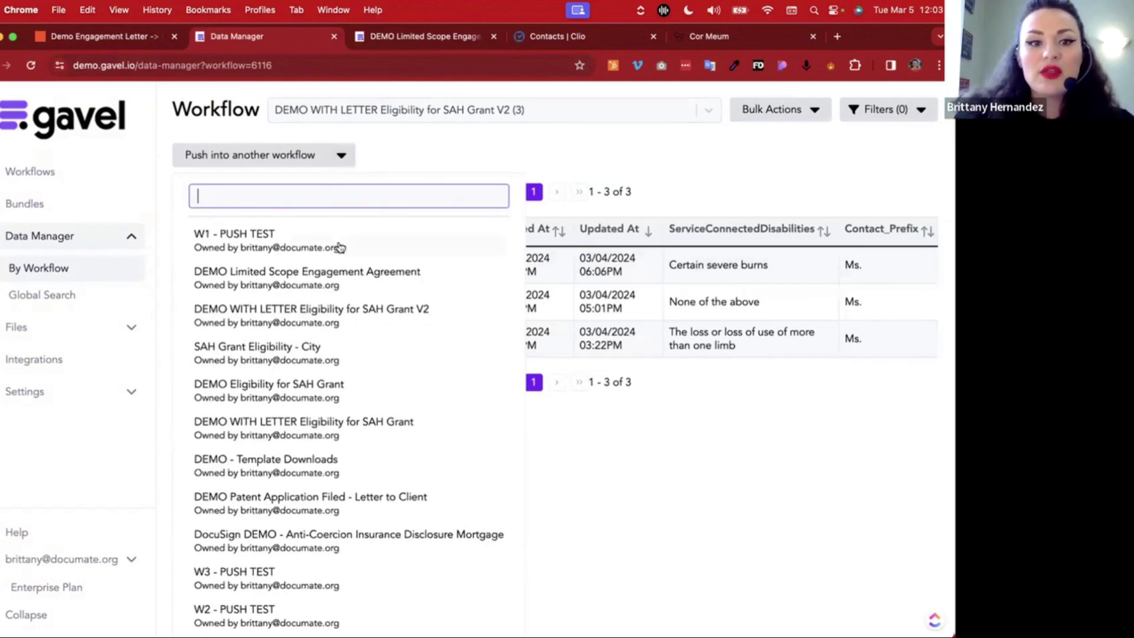
pyautogui.click(353, 278)
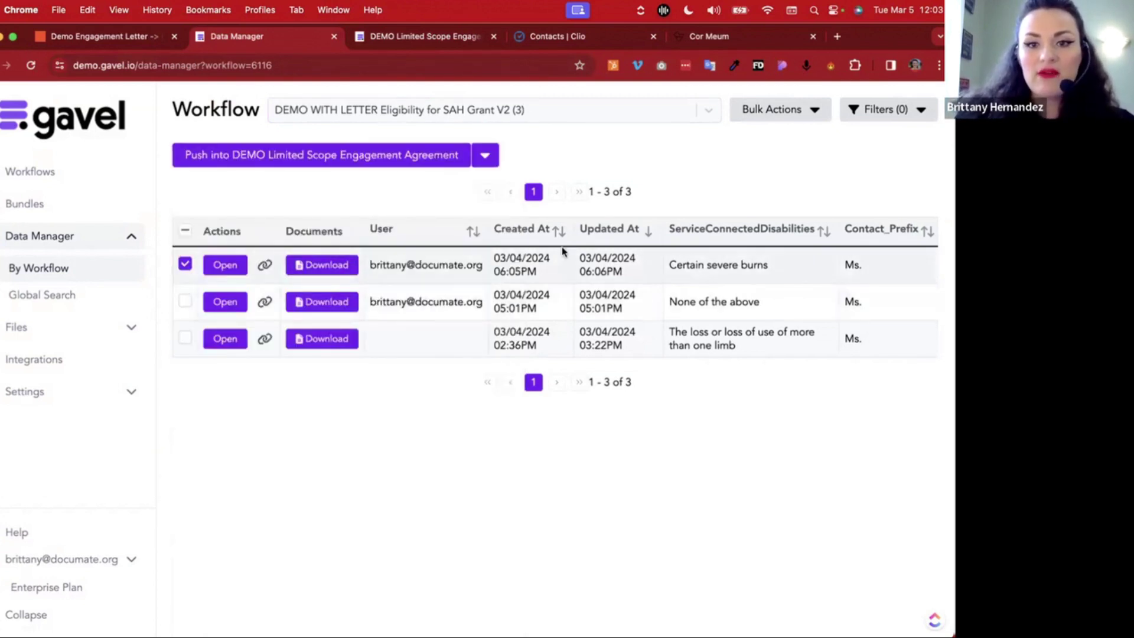
pyautogui.hscroll(10, 931, 256)
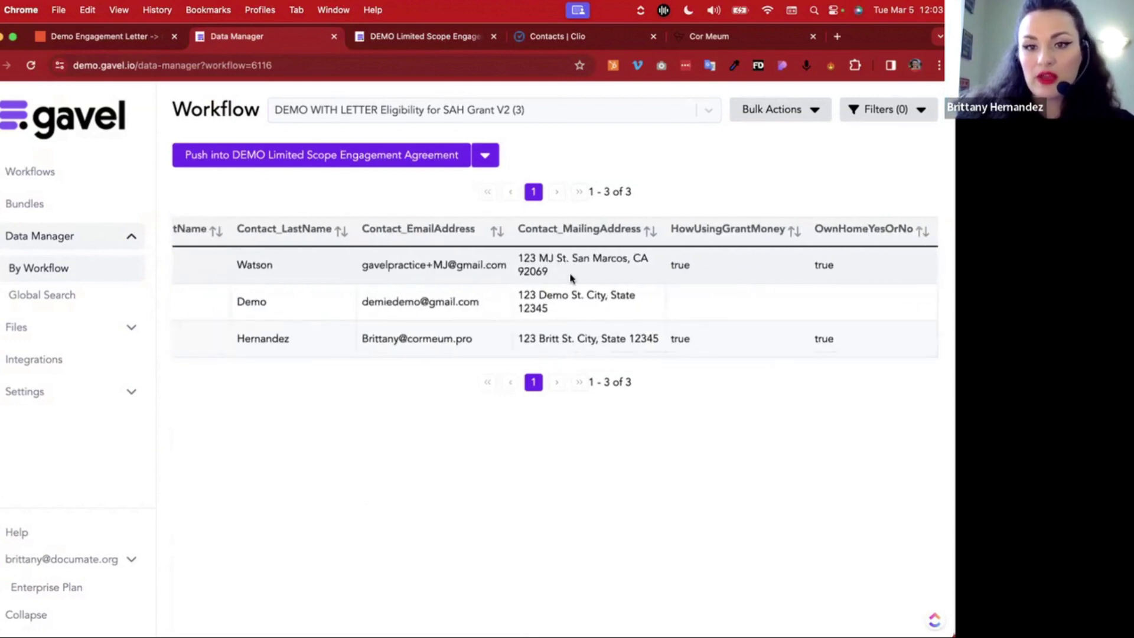
pyautogui.hscroll(-10, 570, 278)
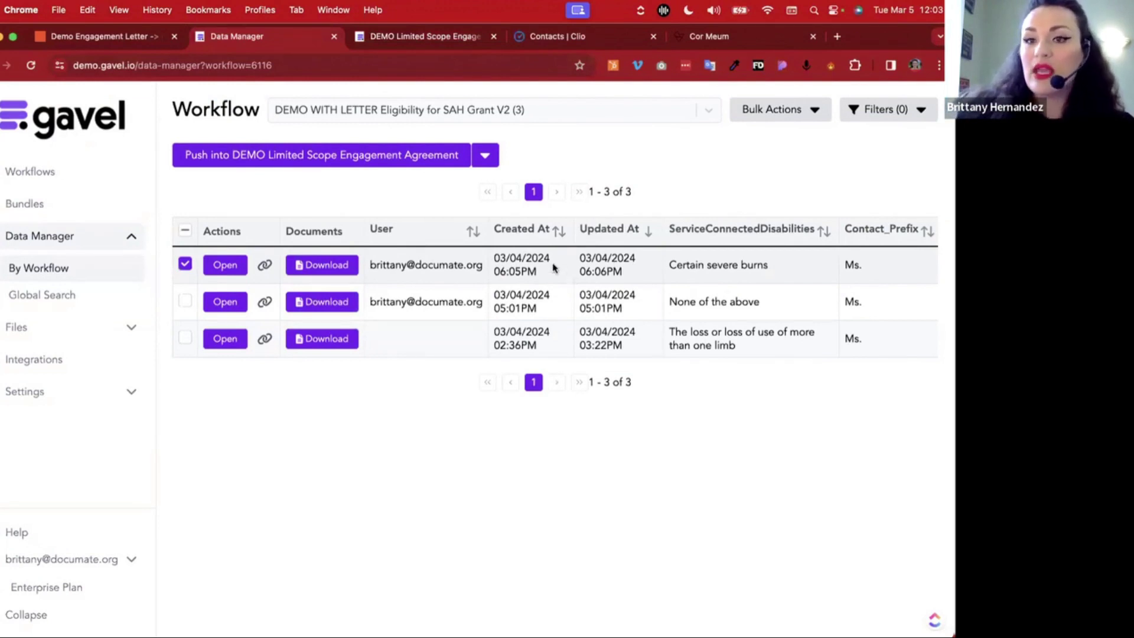
pyautogui.click(494, 36)
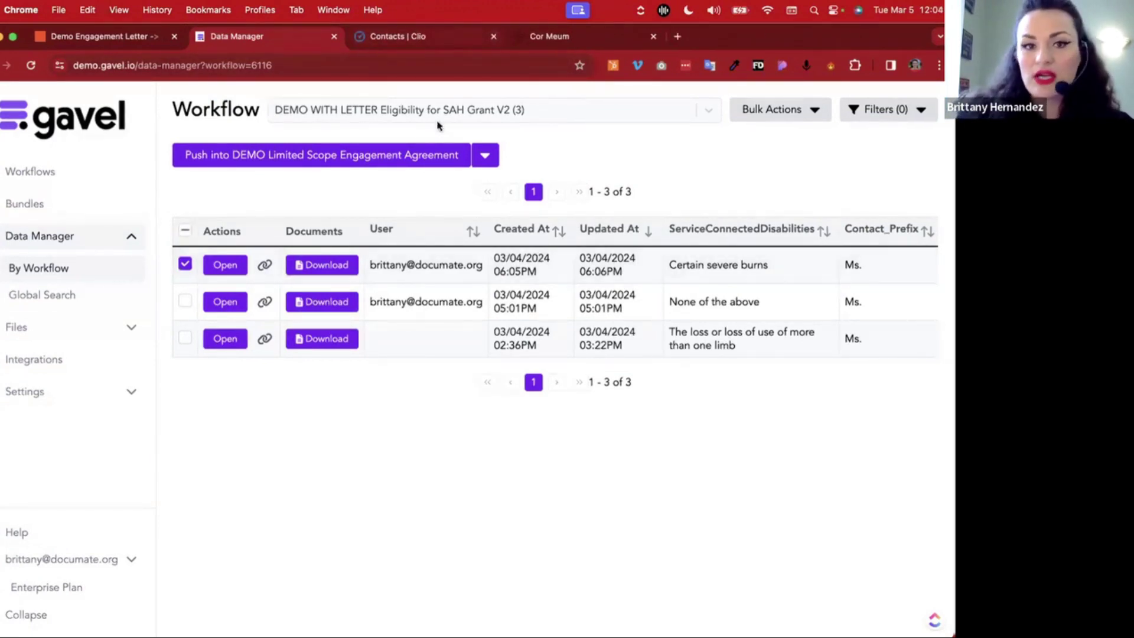
# Push the record into the agreement, keeping the prefilled SAH Grant Application matter title
pyautogui.click(292, 155)
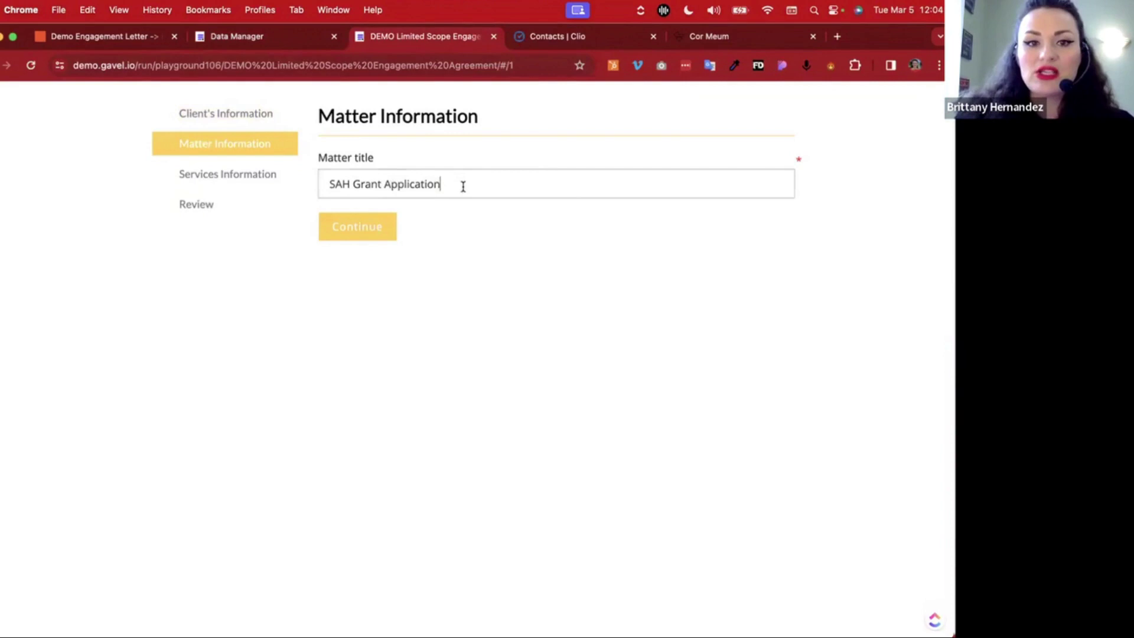
pyautogui.click(463, 186)
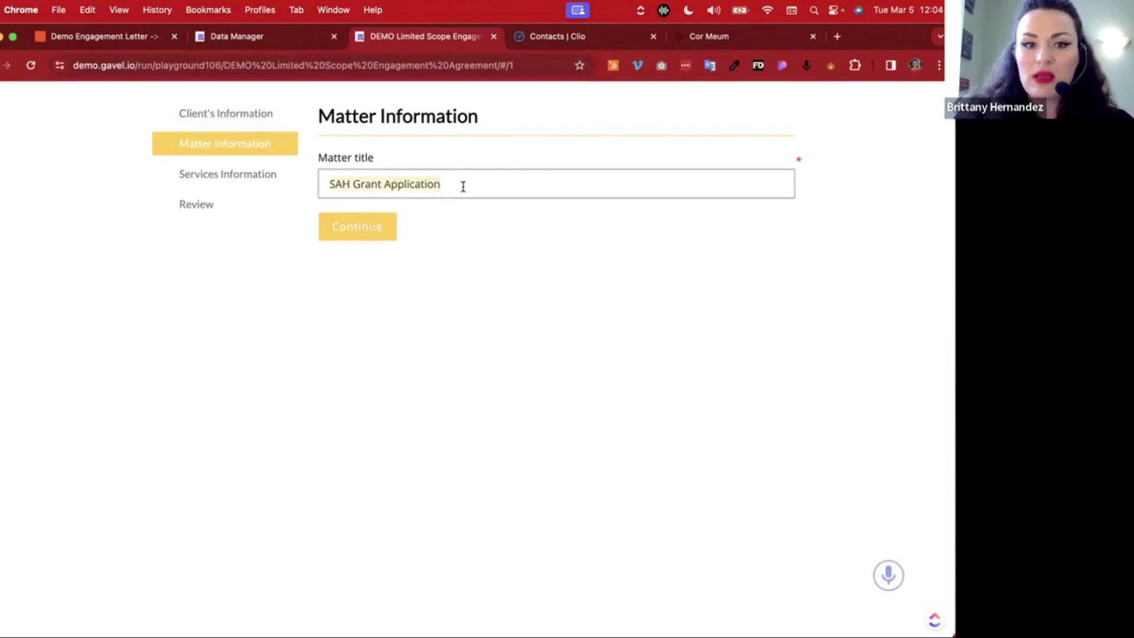
pyautogui.click(485, 271)
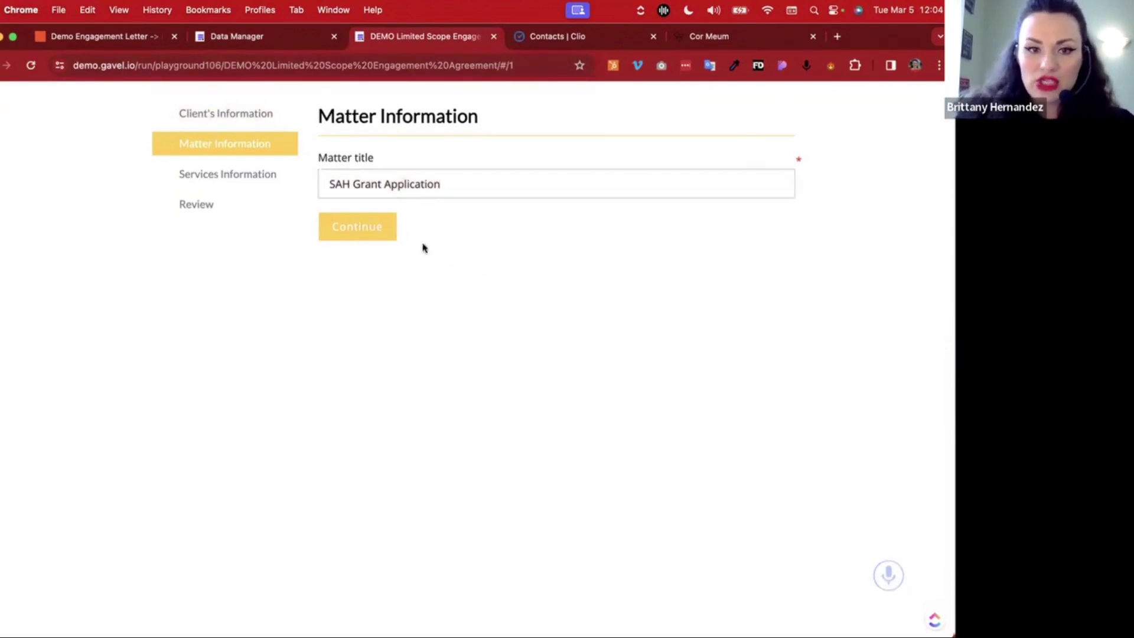
pyautogui.click(374, 231)
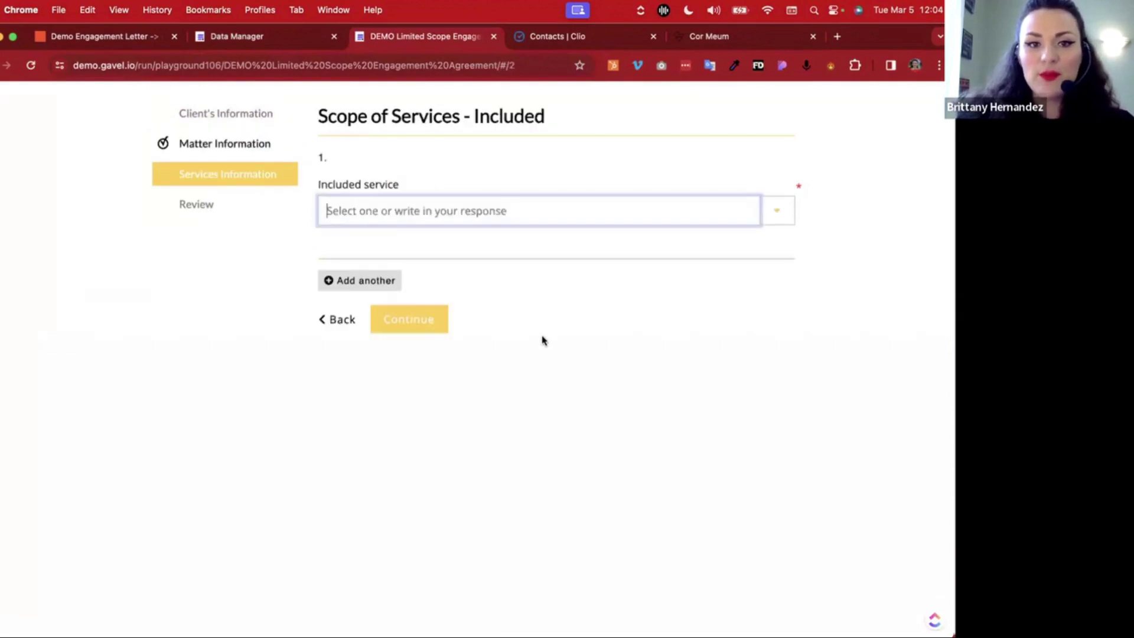
# Include preparing the Specially Adapted Housing Grant application as the only service
pyautogui.click(781, 212)
pyautogui.click(406, 245)
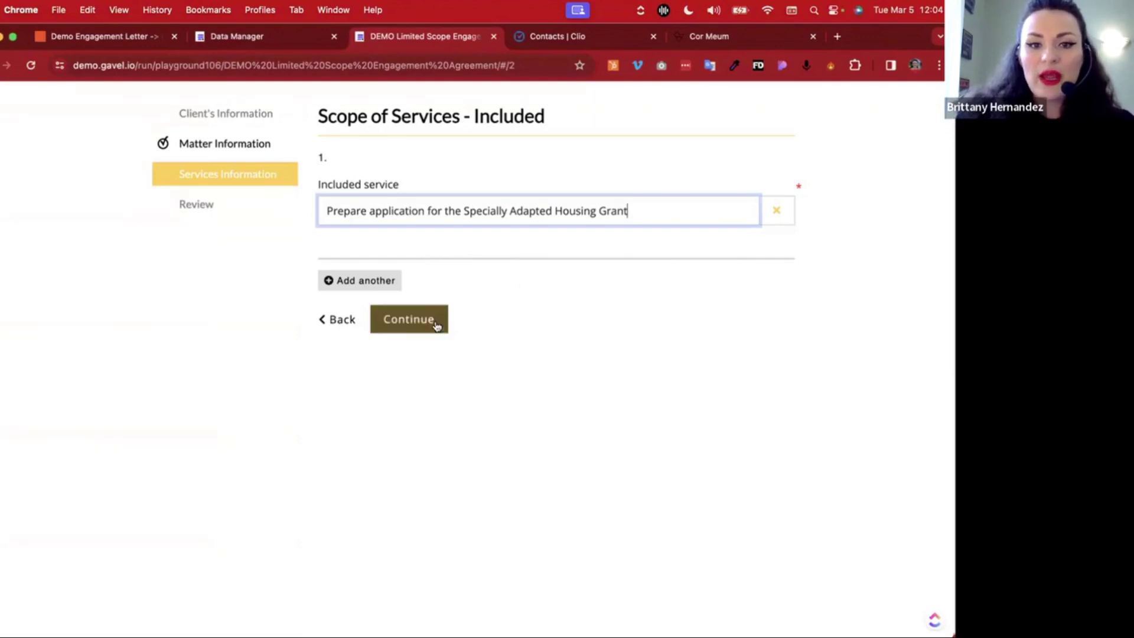
pyautogui.click(377, 286)
pyautogui.click(786, 280)
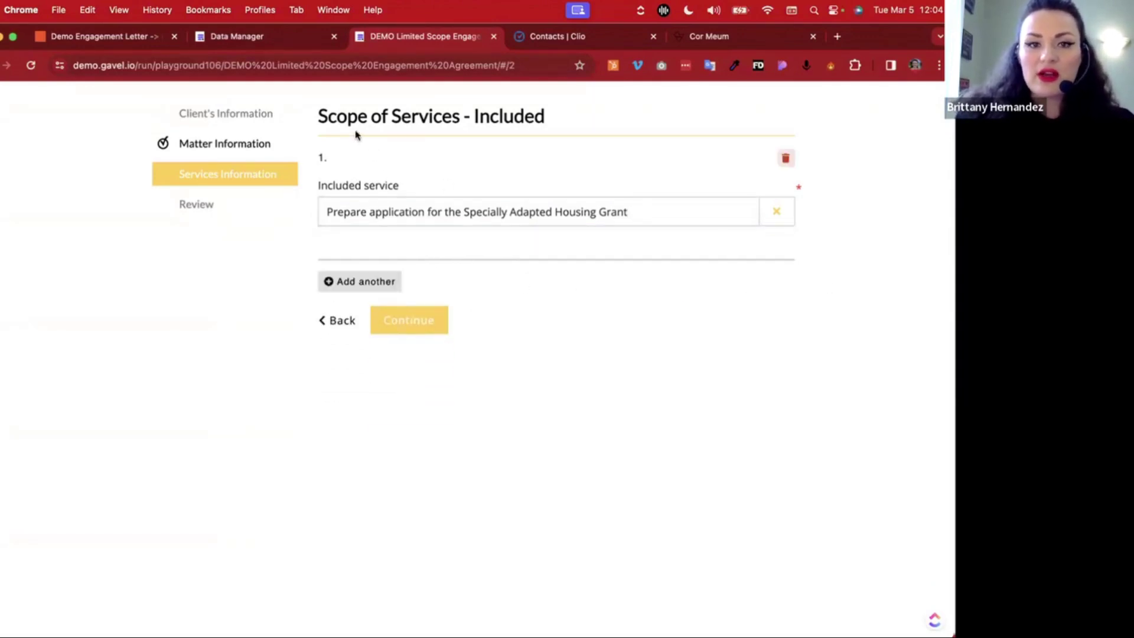
pyautogui.click(440, 319)
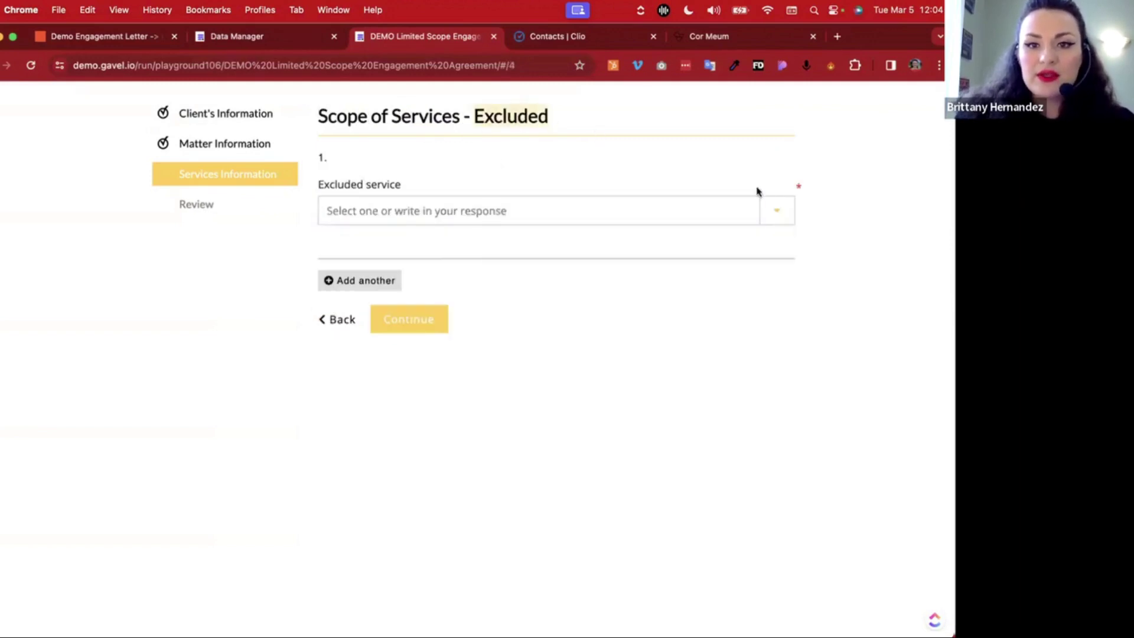
# Exclude help appealing a denied application and continue through the services review
pyautogui.click(770, 212)
pyautogui.click(381, 244)
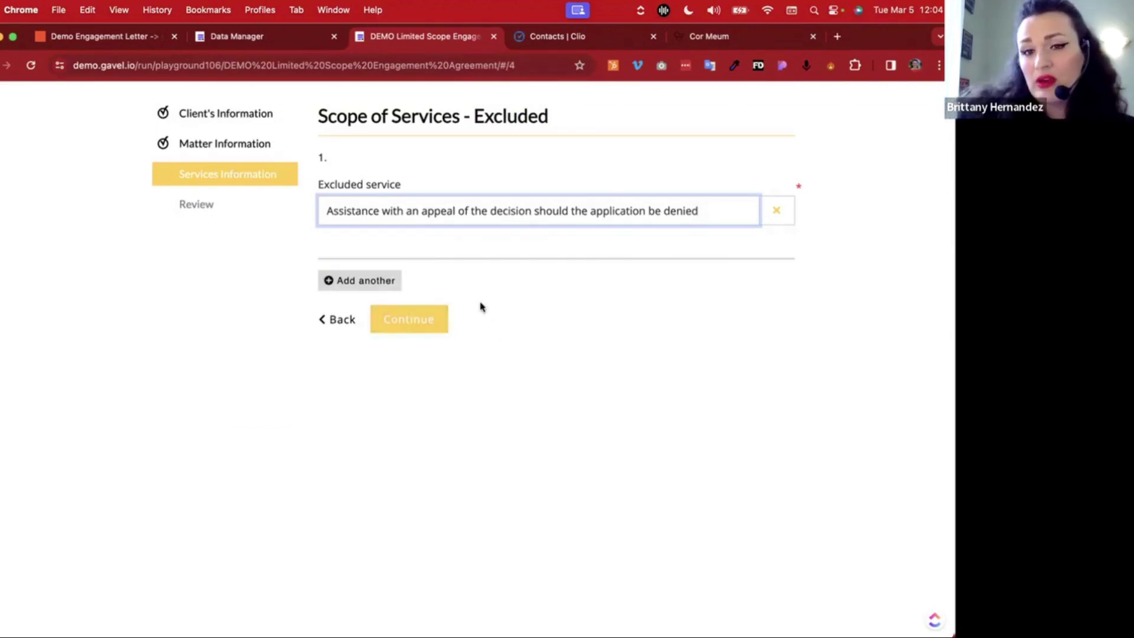
pyautogui.click(428, 319)
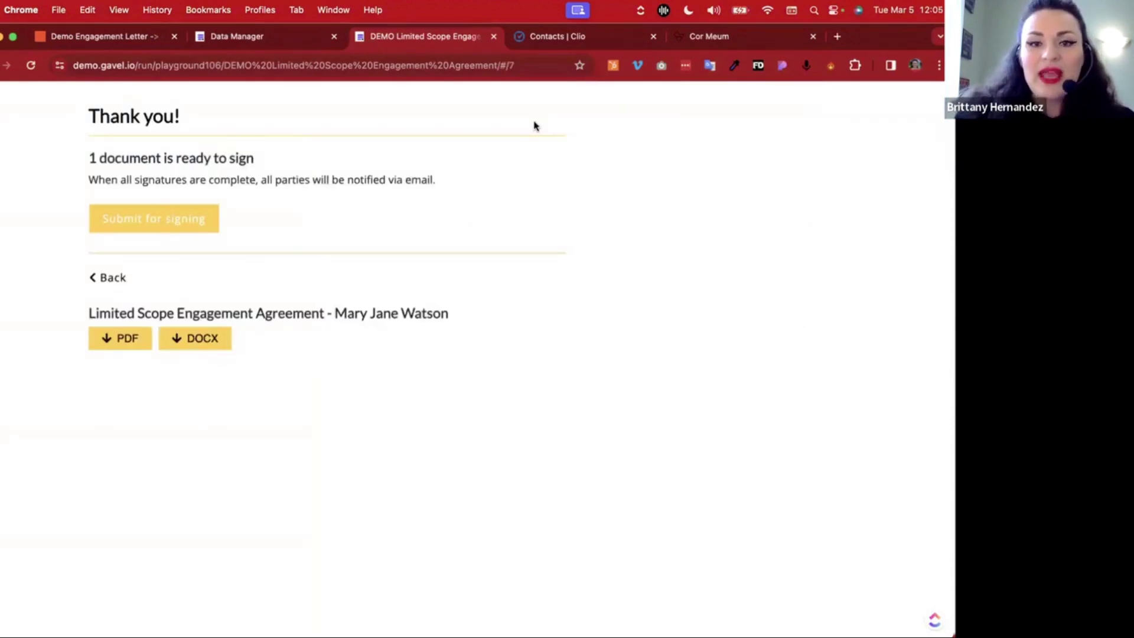
pyautogui.click(553, 41)
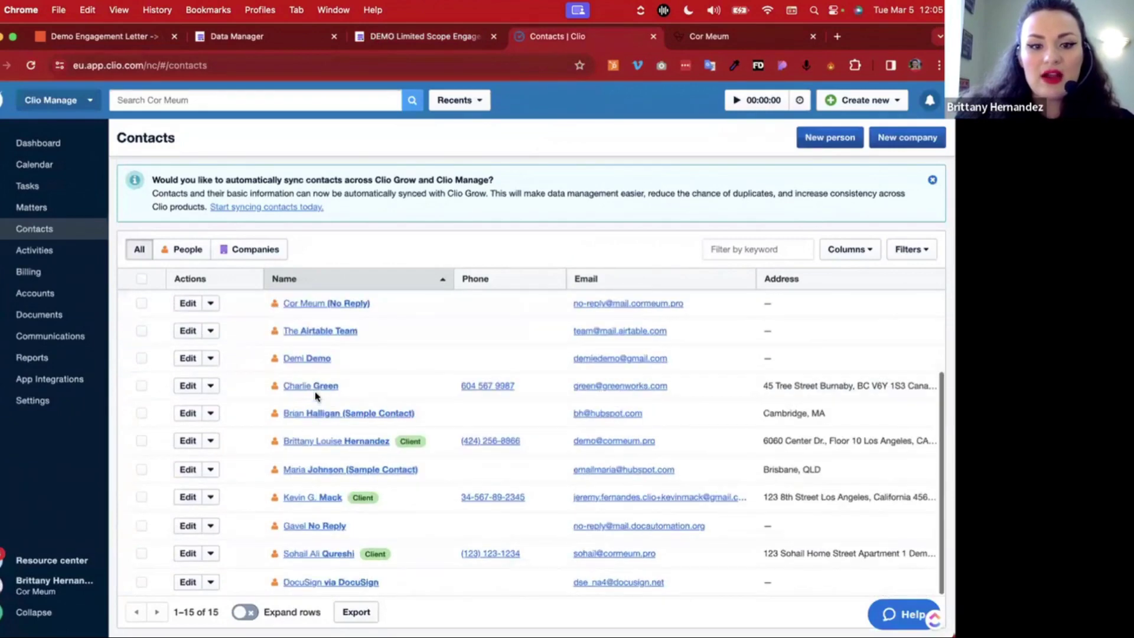
# Reload Clio contacts and locate new matter 00004, SAH Grant Application, in the Matters list
pyautogui.click(31, 68)
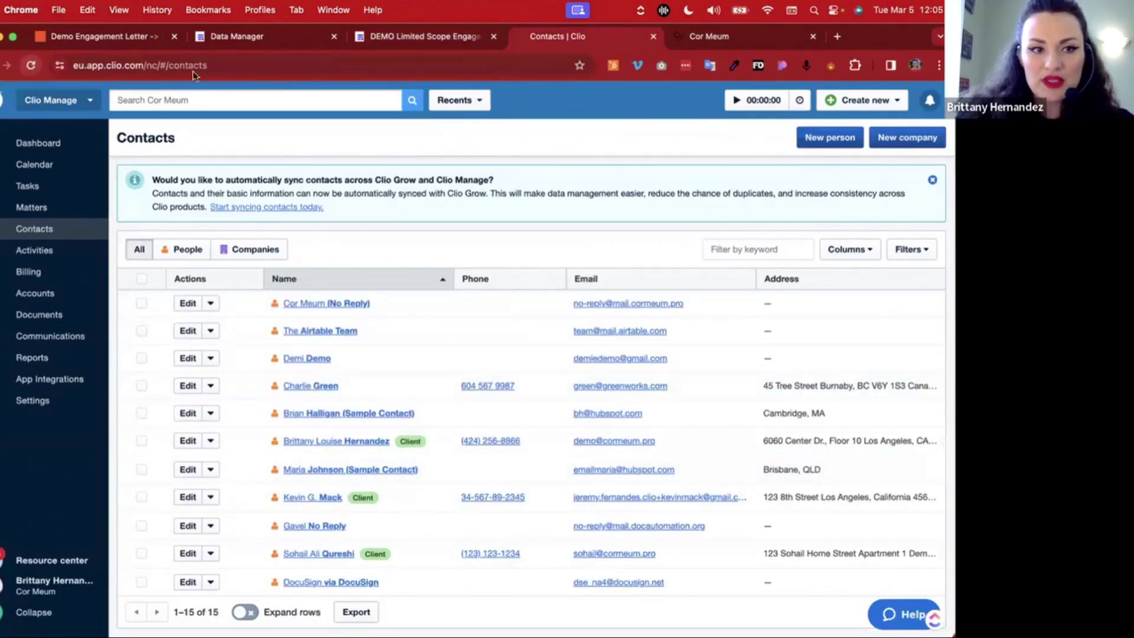
pyautogui.scroll(-3, 319, 358)
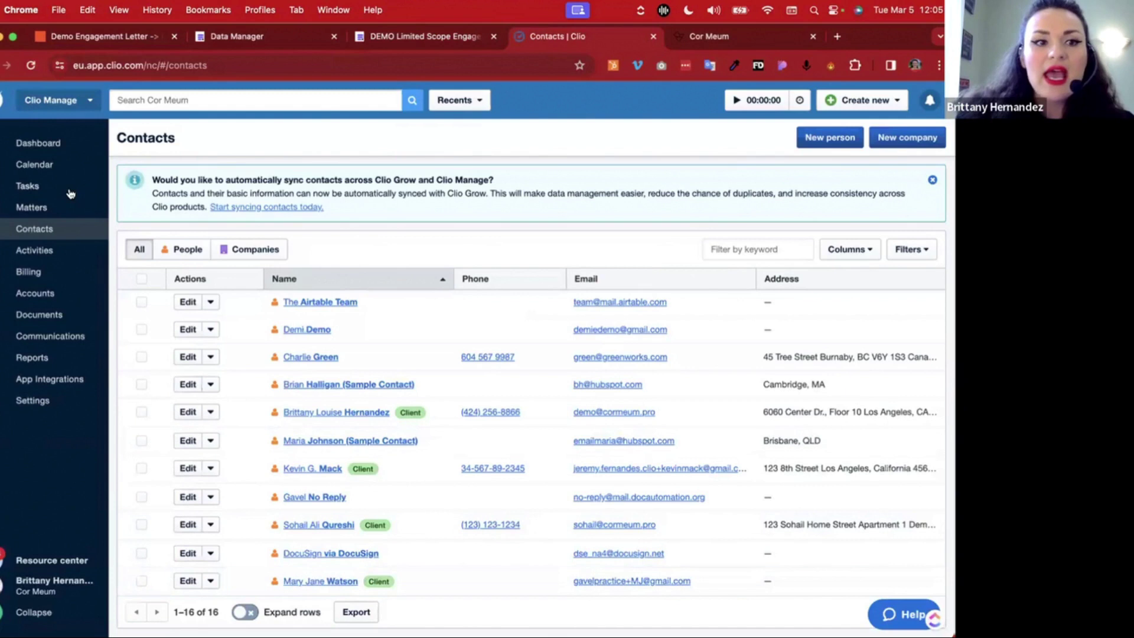
pyautogui.click(50, 206)
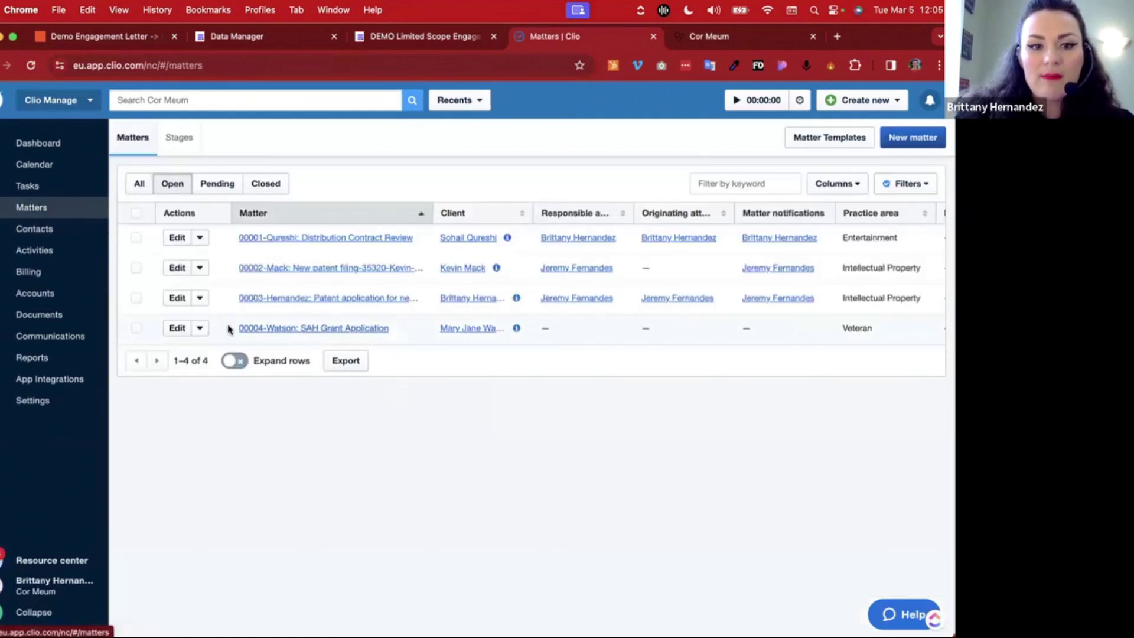
pyautogui.moveTo(229, 329); pyautogui.dragTo(401, 329)
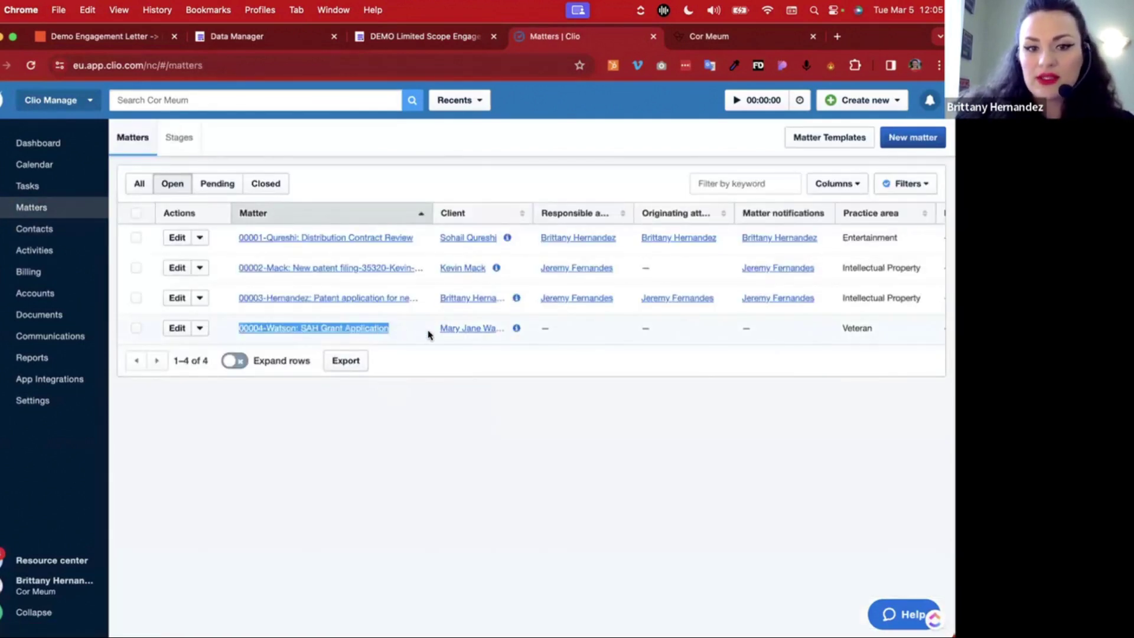
pyautogui.click(915, 65)
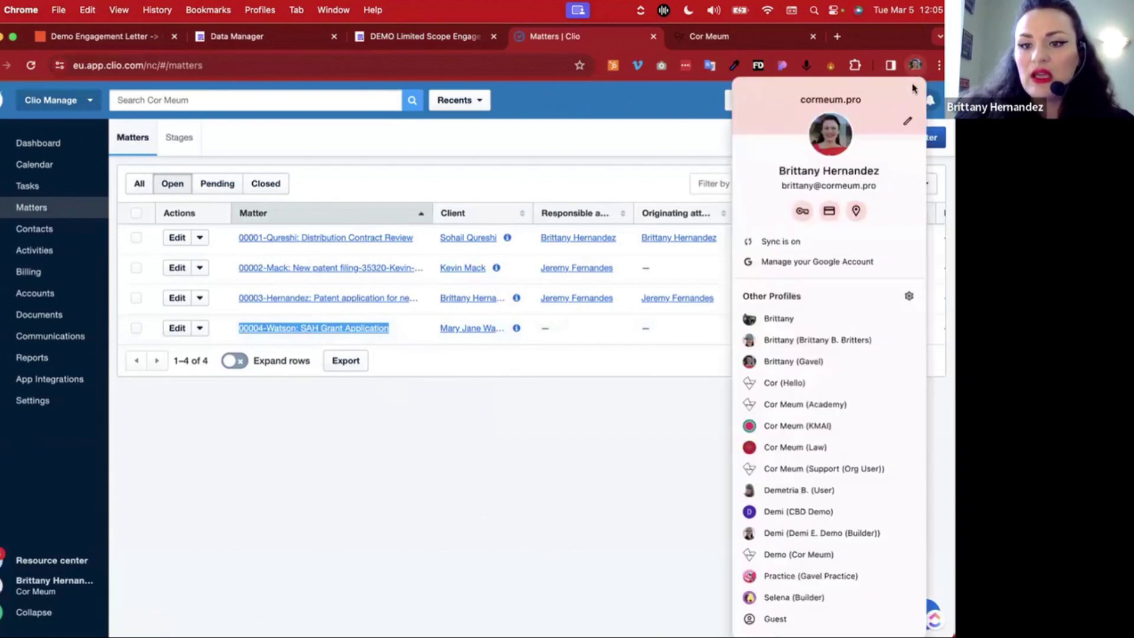
# Read the Law Firm 'Complete these two steps' SAH email in the Practice profile's Gmail
pyautogui.click(785, 574)
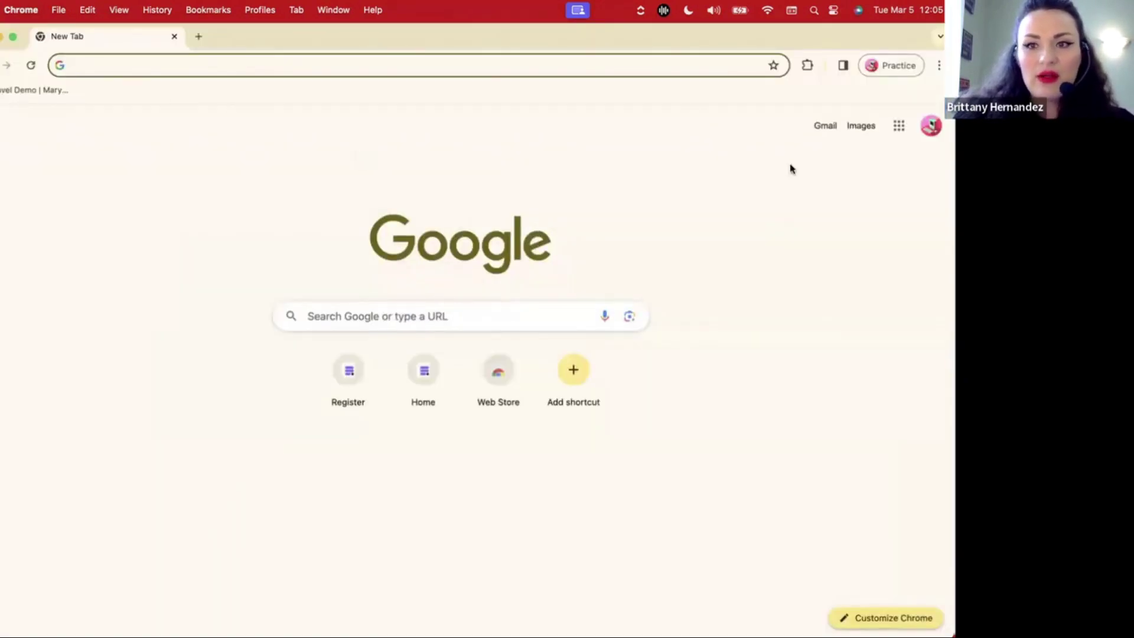
pyautogui.click(823, 127)
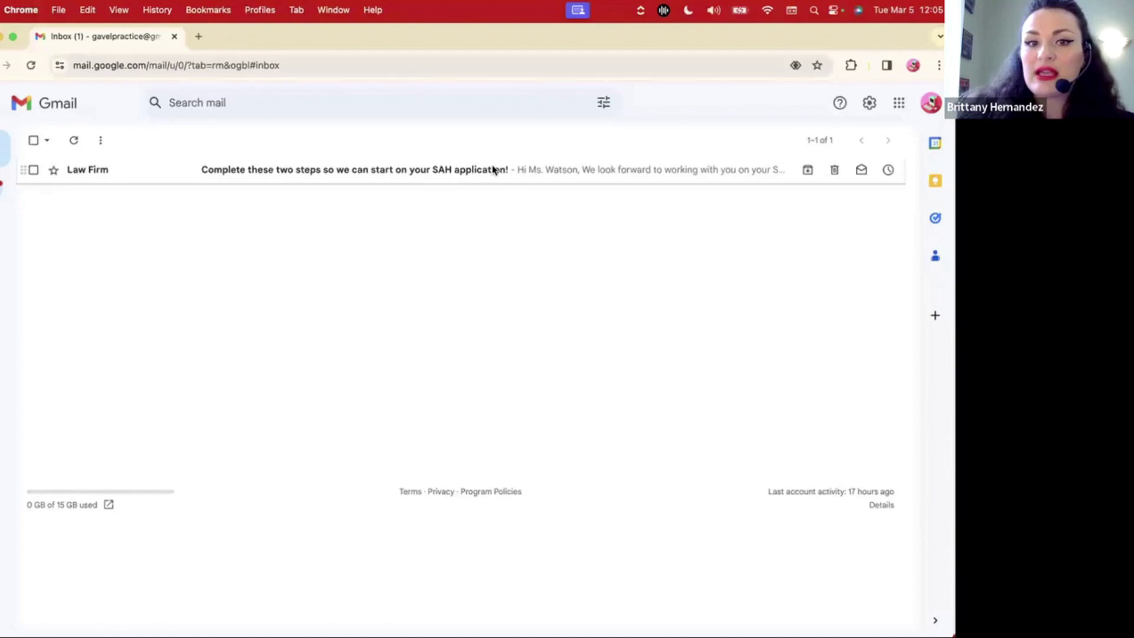
pyautogui.click(544, 171)
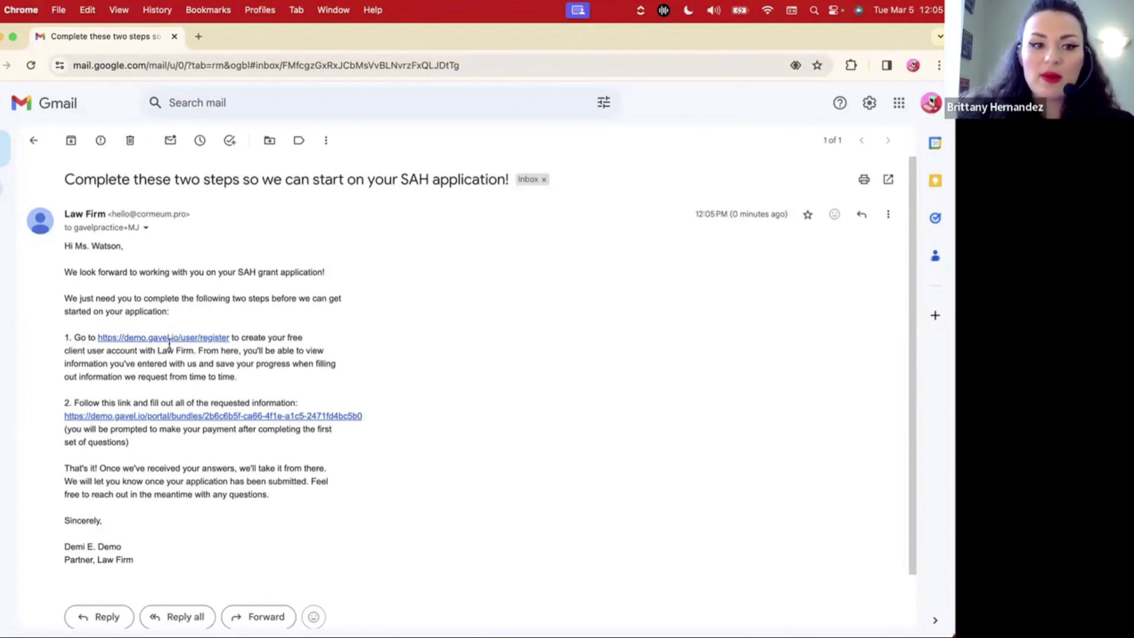
pyautogui.moveTo(1, 331); pyautogui.dragTo(96, 331)
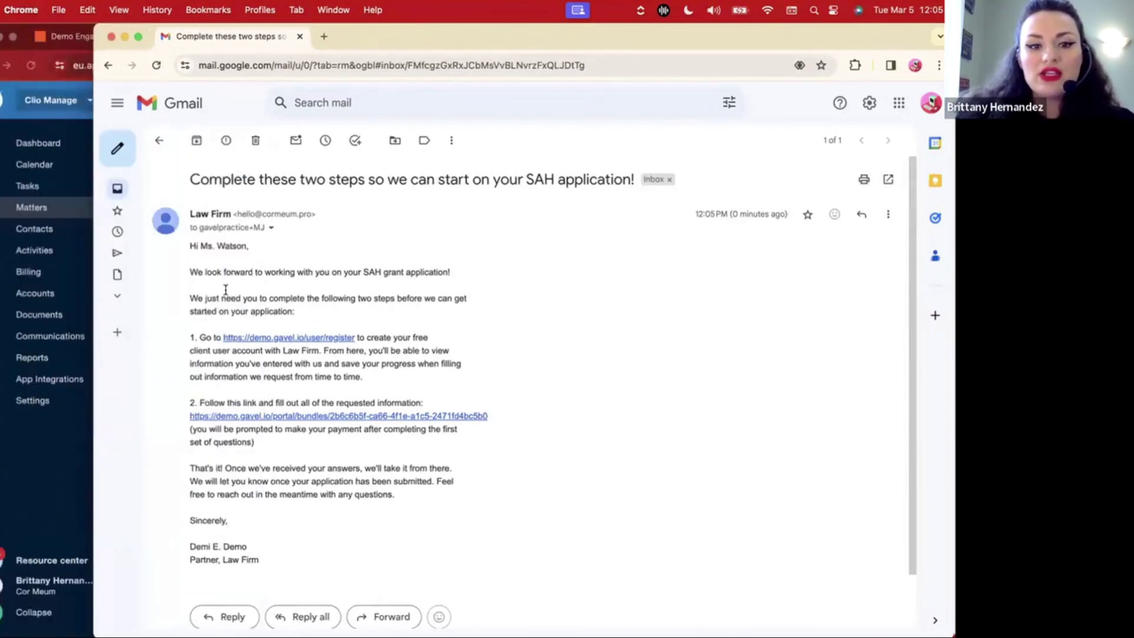
pyautogui.click(79, 456)
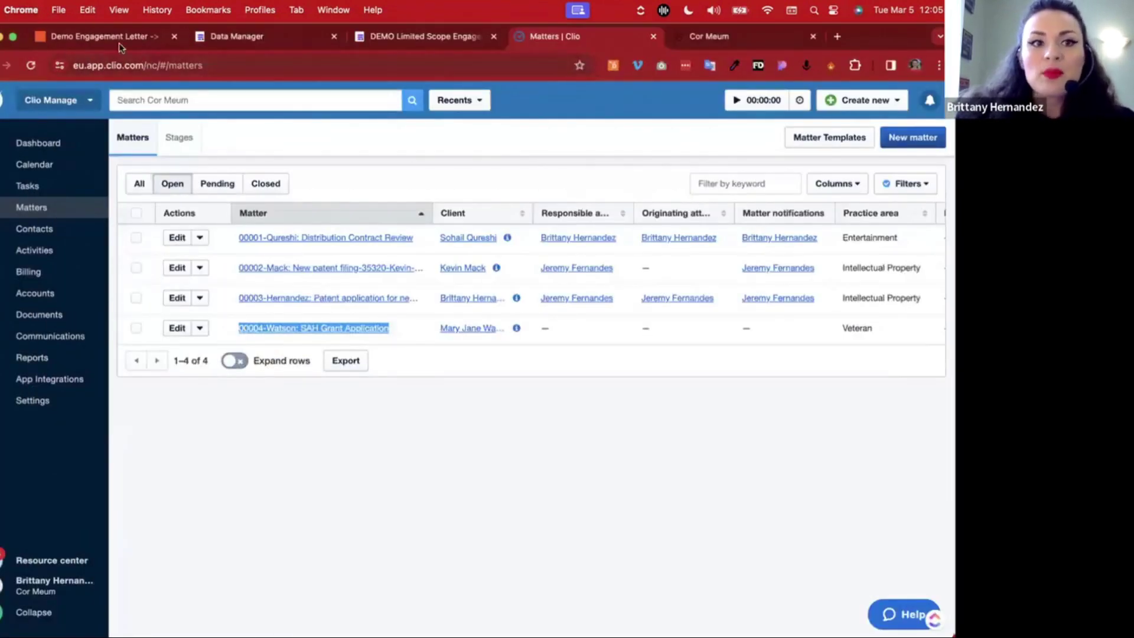
# Preview the generated agreement PDF and submit the Limited Scope Engagement Agreement for signing
pyautogui.click(434, 37)
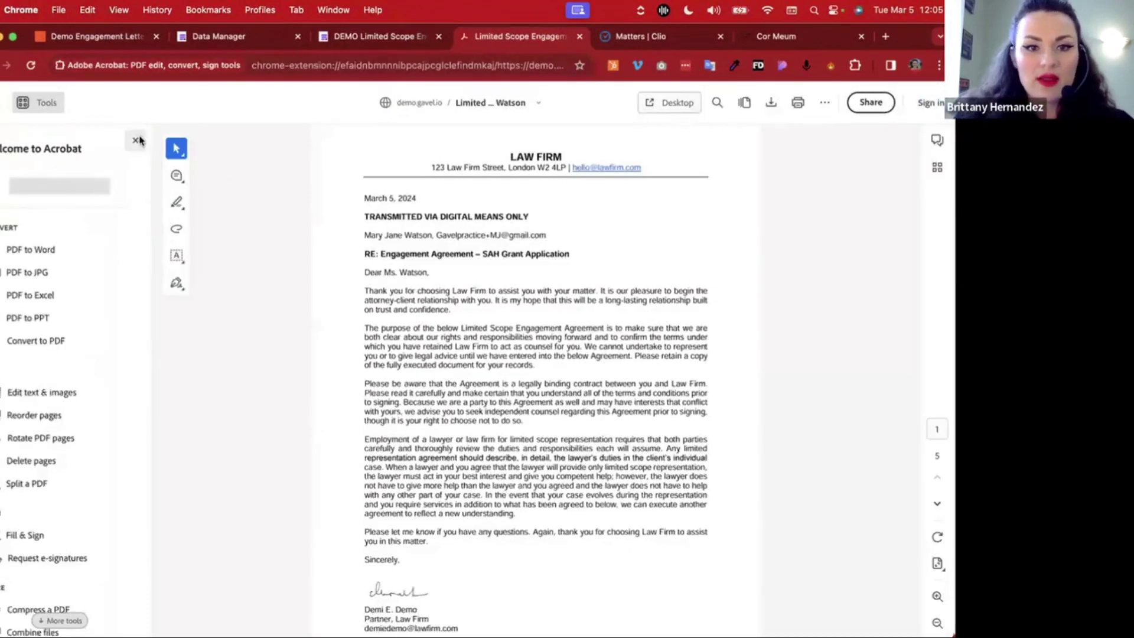
pyautogui.click(137, 140)
pyautogui.scroll(-10, 441, 412)
pyautogui.hotkey('ctrl', 'shift', 'Tab')
pyautogui.click(177, 218)
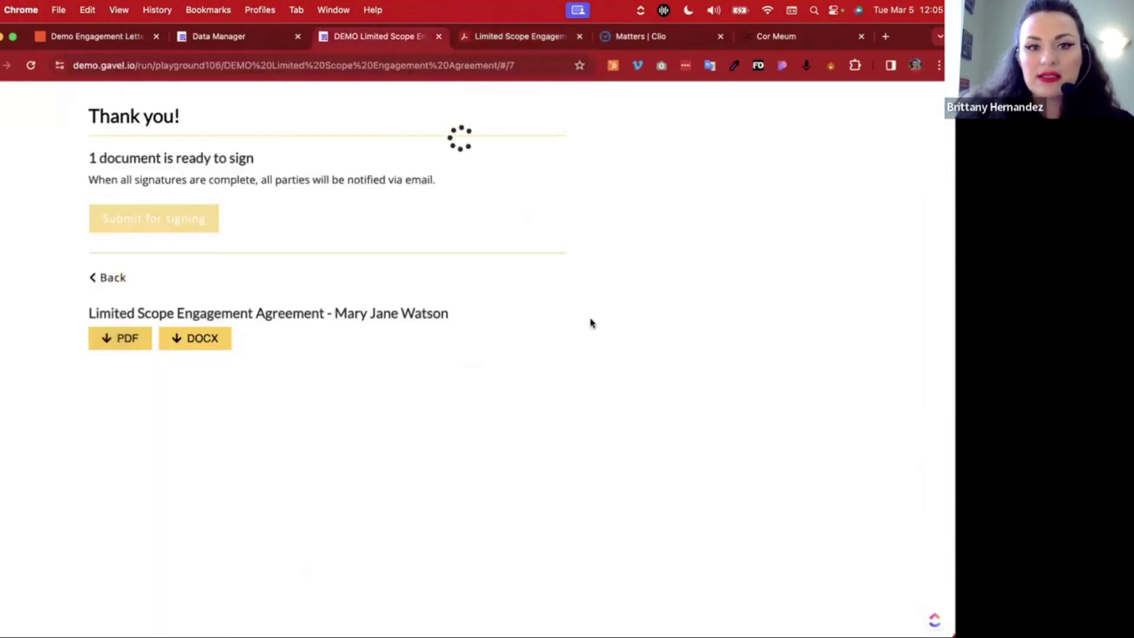
pyautogui.moveTo(945, 301); pyautogui.dragTo(817, 296)
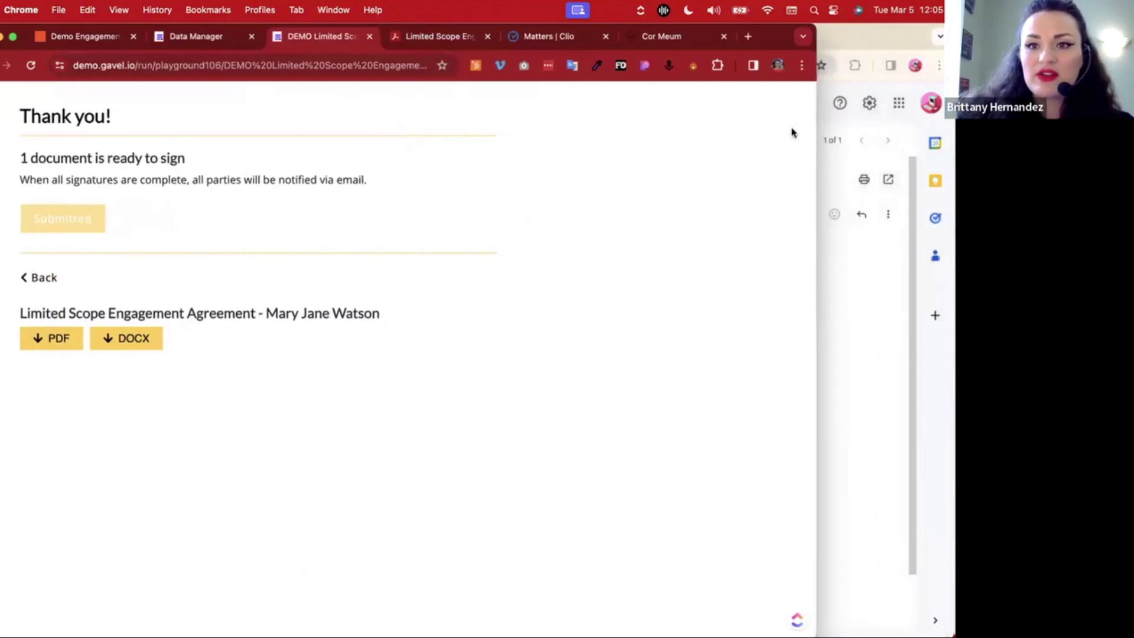
pyautogui.click(777, 65)
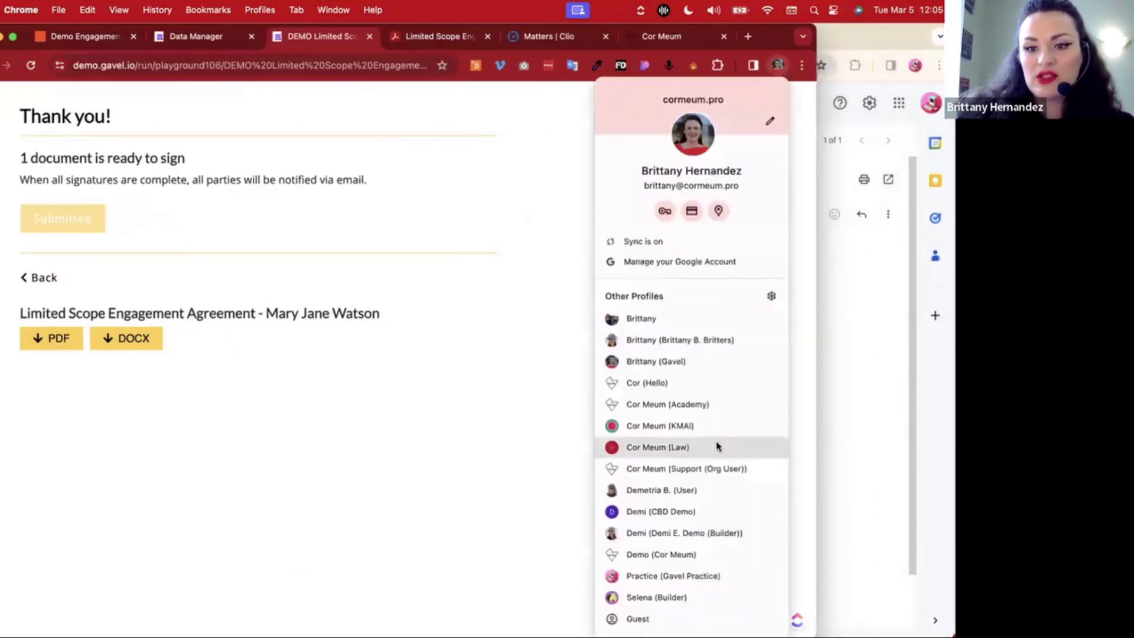
# From the lawyer's DocuSign email, adopt the suggested signature on page 5 and finish signing
pyautogui.click(693, 522)
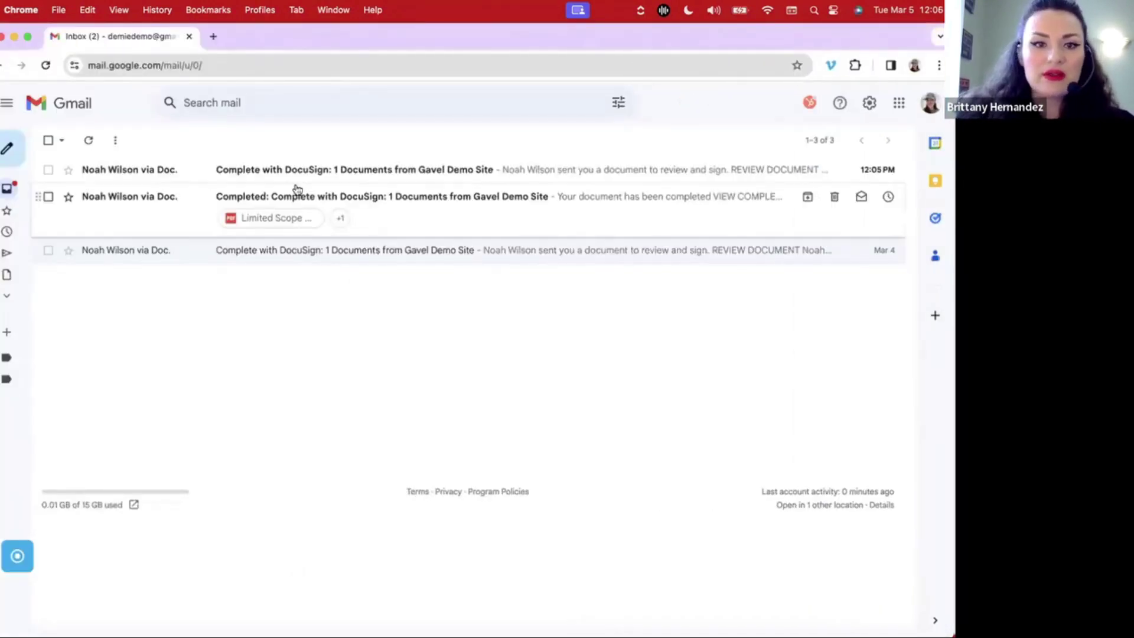
pyautogui.click(367, 172)
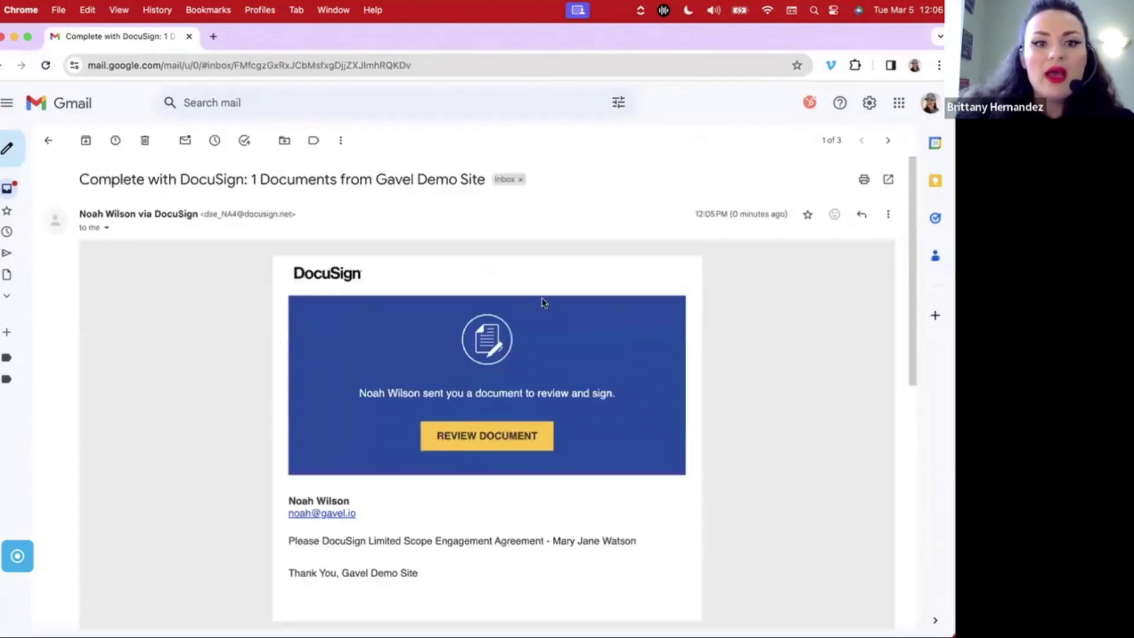
pyautogui.scroll(-1, 526, 343)
pyautogui.click(483, 388)
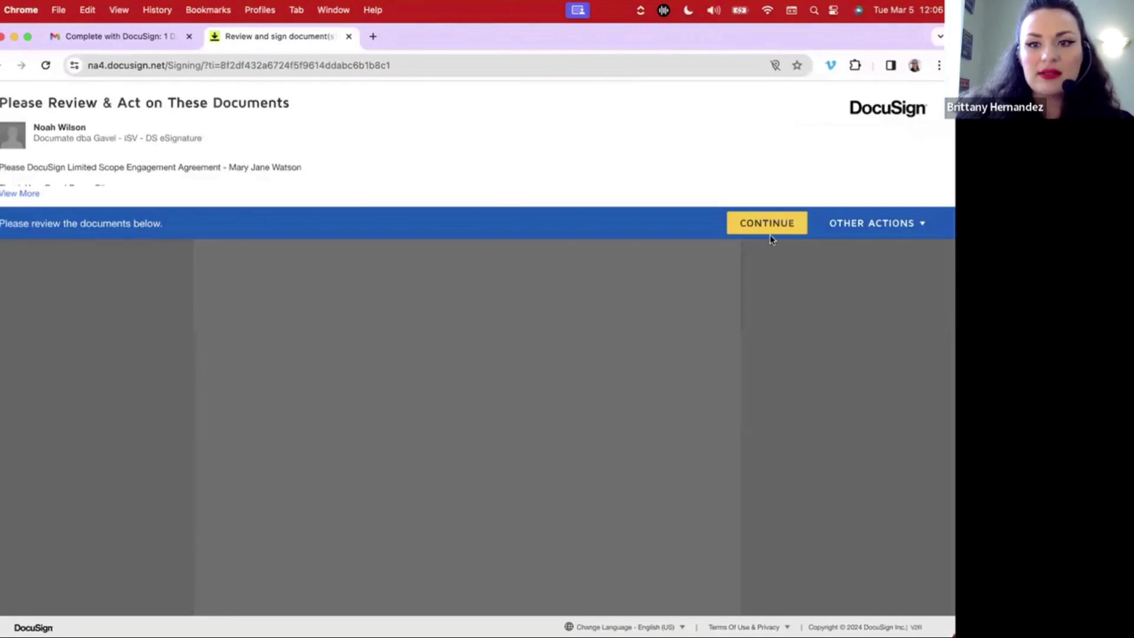
pyautogui.click(767, 223)
pyautogui.click(158, 179)
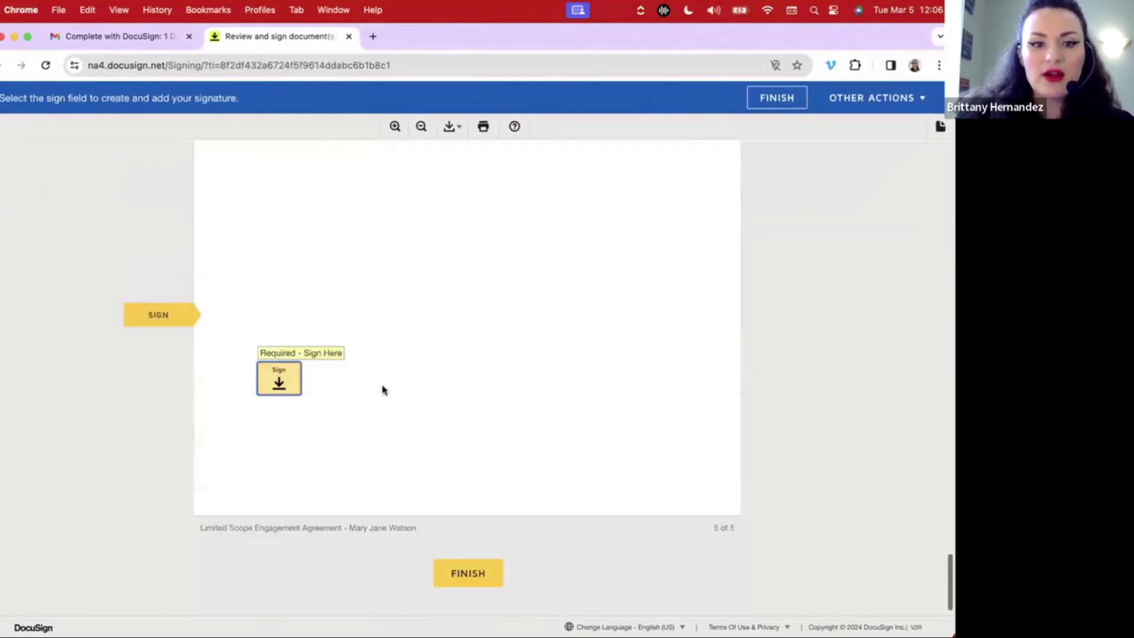
pyautogui.click(279, 380)
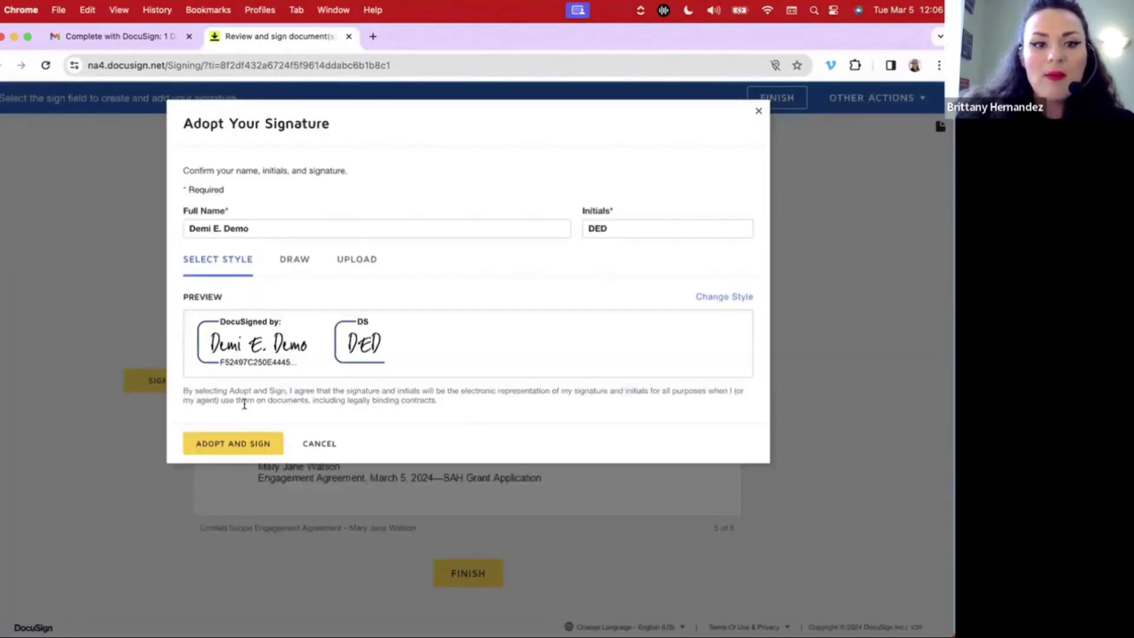
pyautogui.click(232, 442)
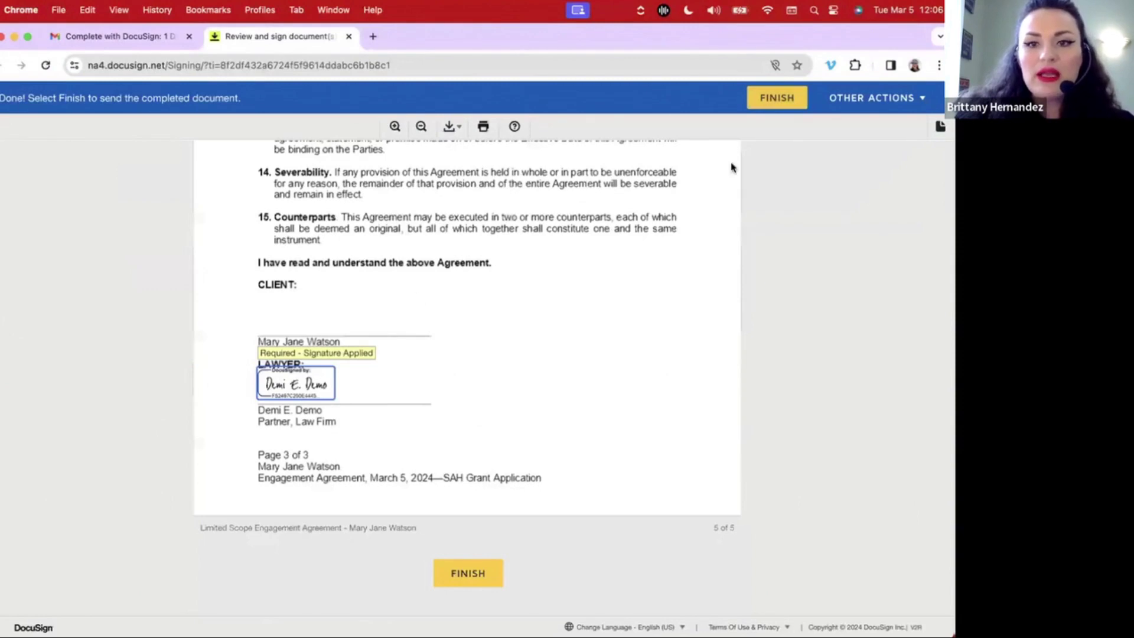
pyautogui.click(760, 98)
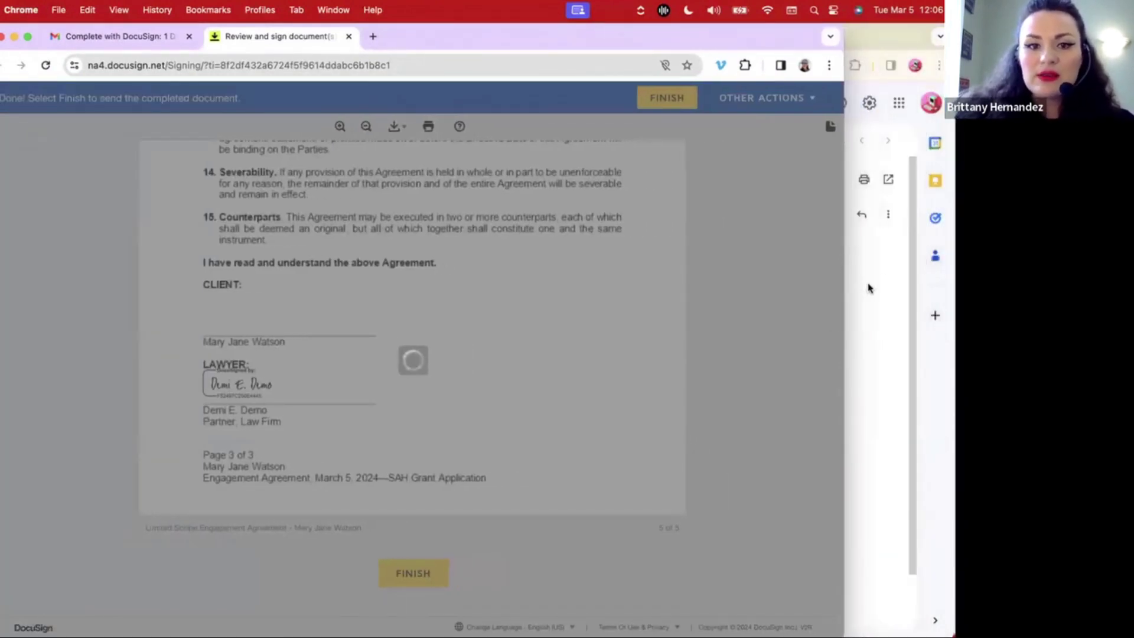
# From the client's new DocuSign email, adopt and apply the client's signature, then finish
pyautogui.click(867, 287)
pyautogui.click(159, 140)
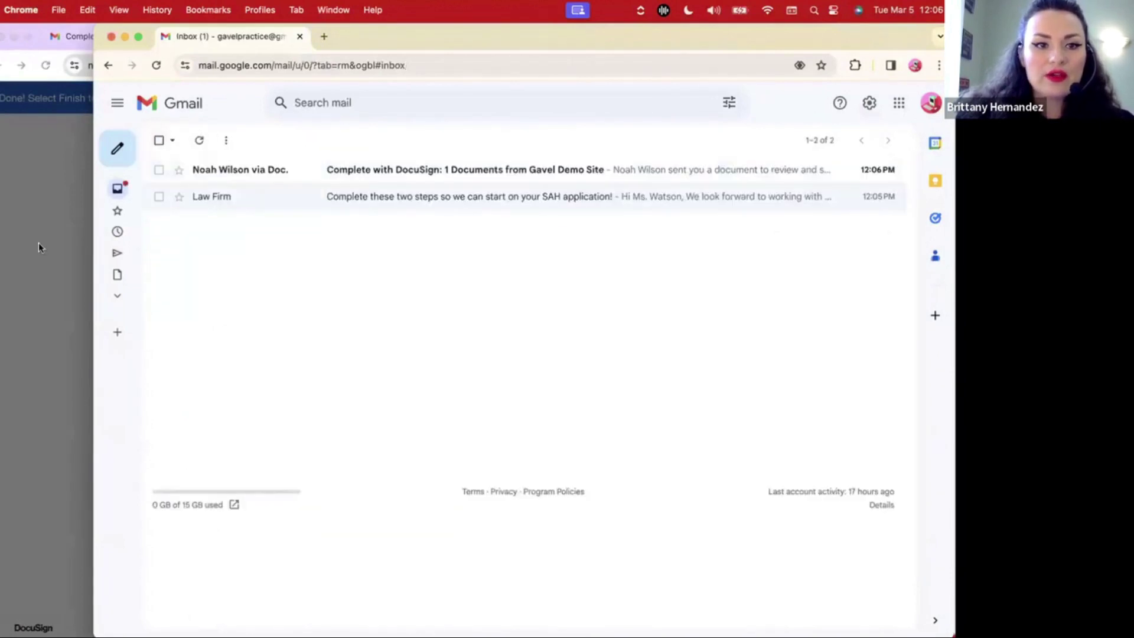
pyautogui.click(289, 176)
pyautogui.click(519, 433)
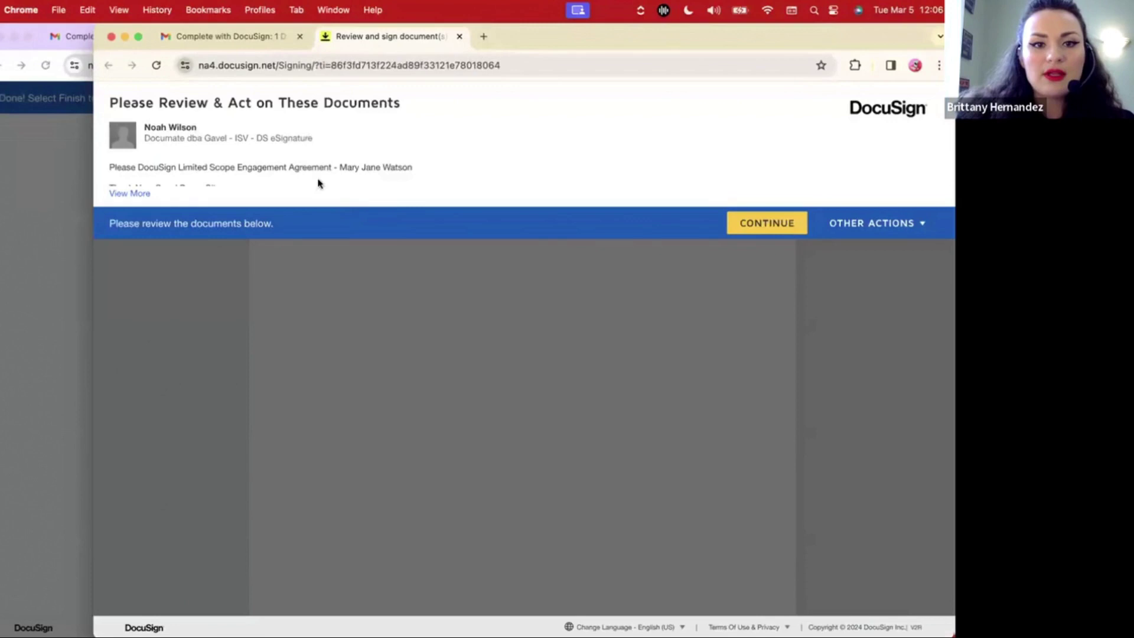
pyautogui.click(747, 222)
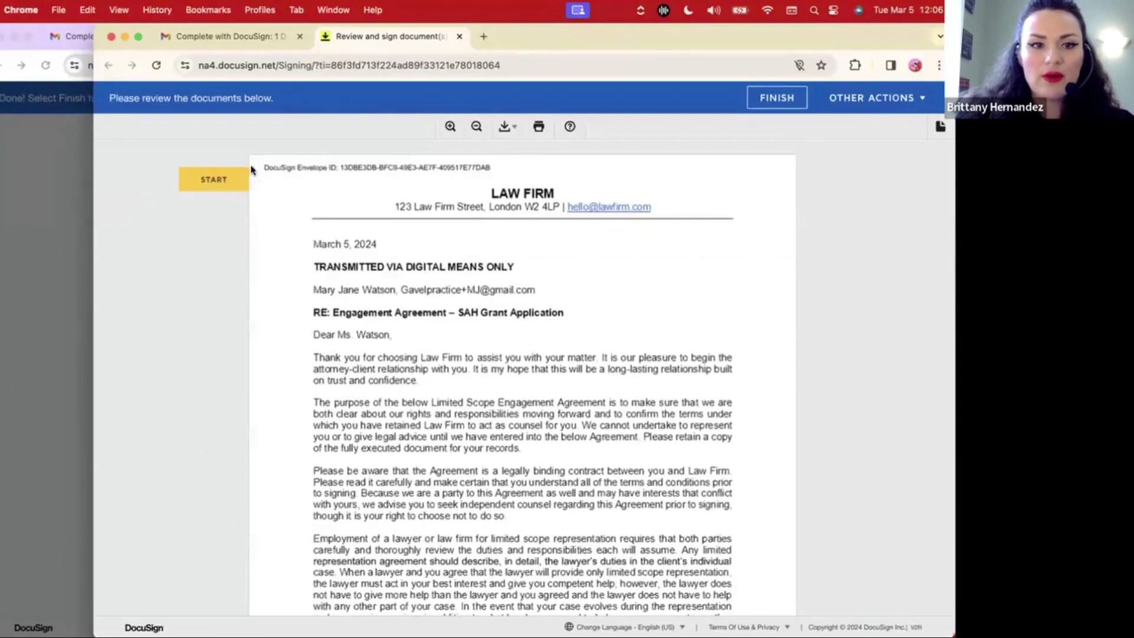
pyautogui.scroll(-15, 530, 311)
pyautogui.click(331, 375)
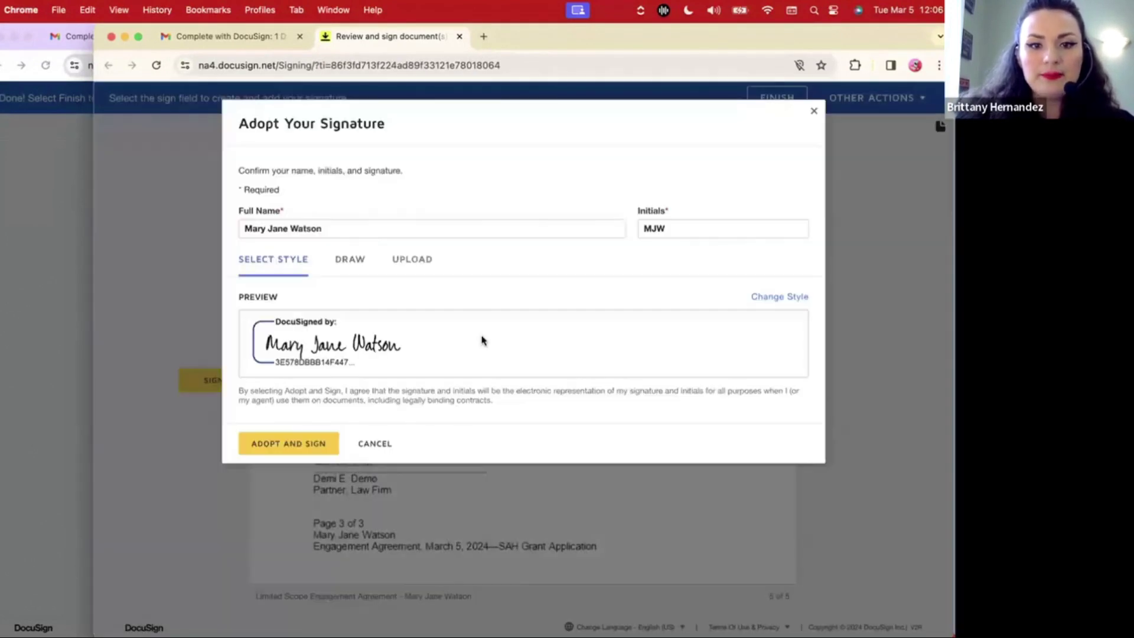
pyautogui.click(289, 445)
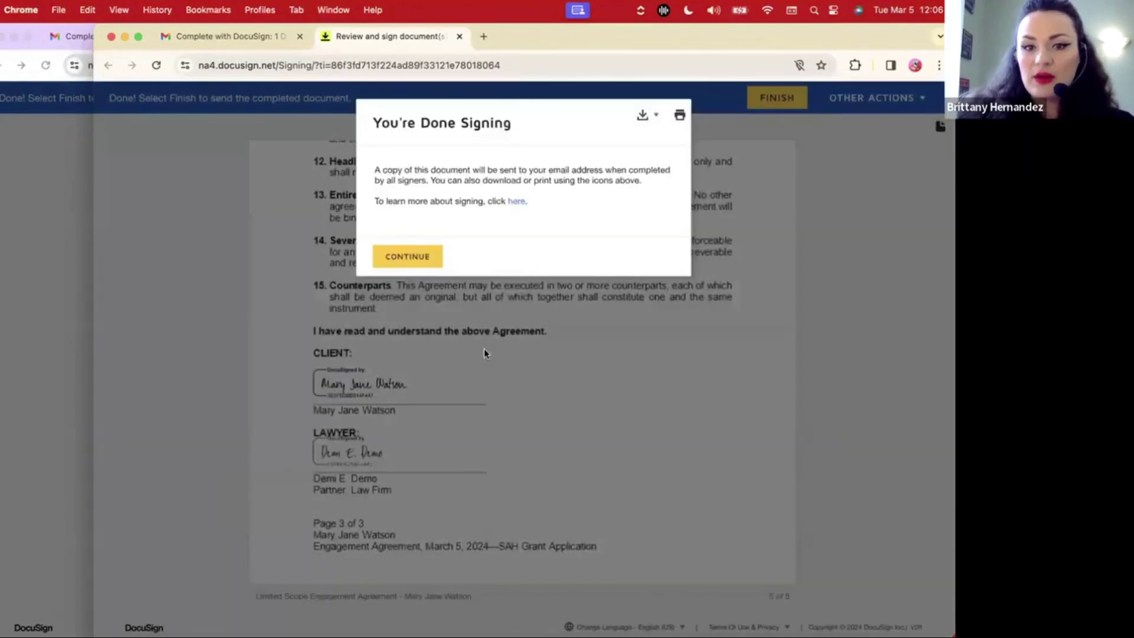
pyautogui.click(421, 254)
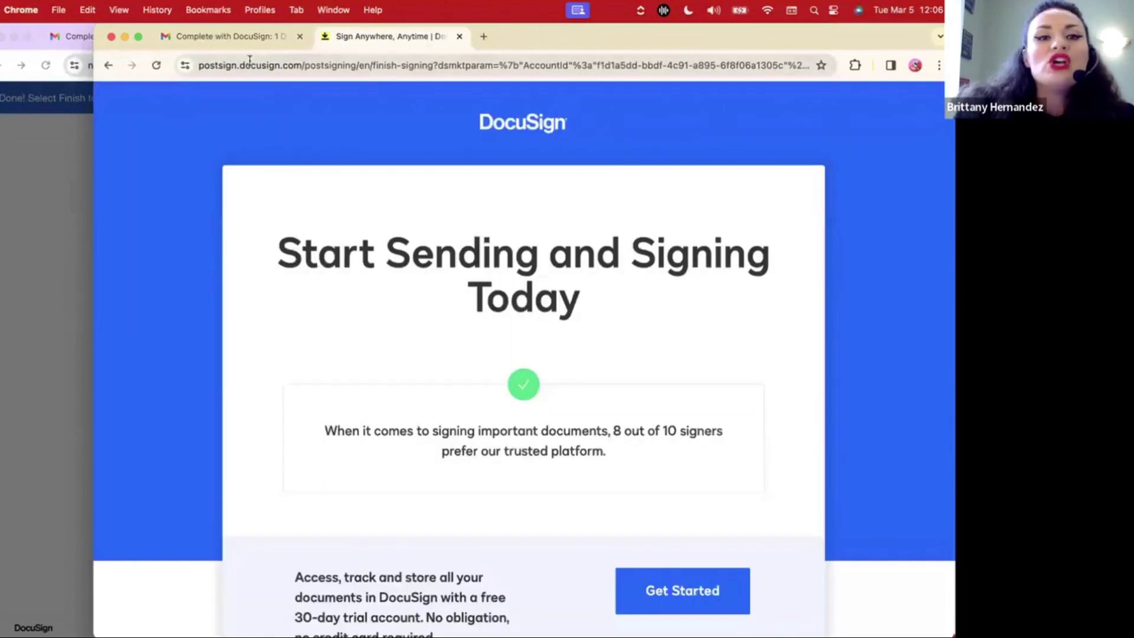
# Preview the signed agreement PDF from the Completed DocuSign email, then close it
pyautogui.click(241, 39)
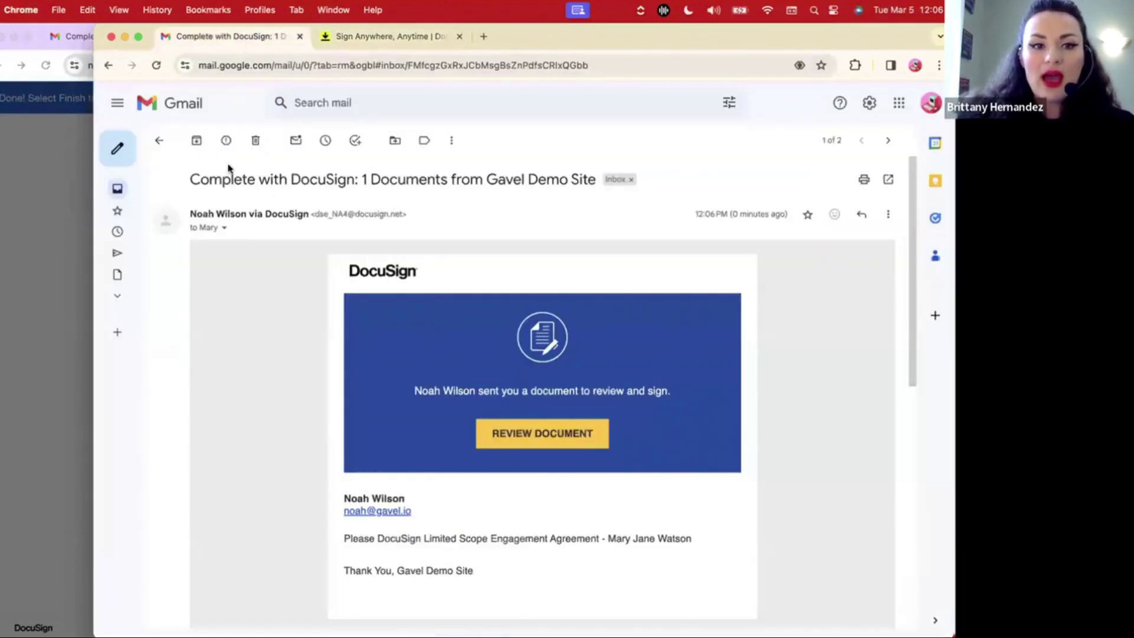
pyautogui.click(159, 141)
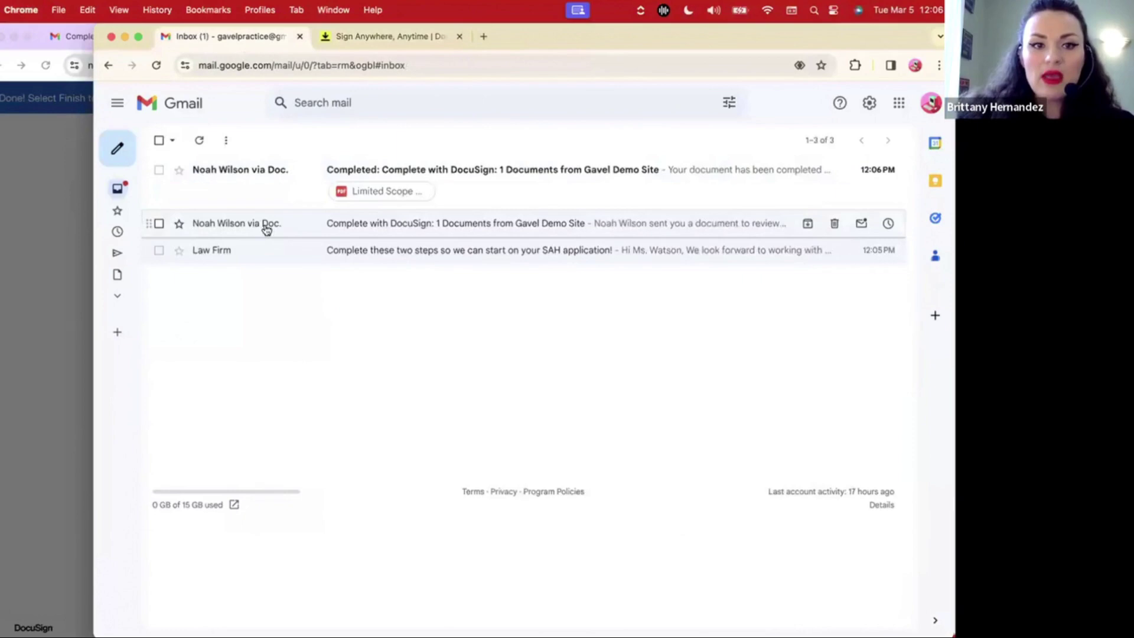
pyautogui.click(302, 181)
pyautogui.scroll(-10, 378, 425)
pyautogui.click(316, 452)
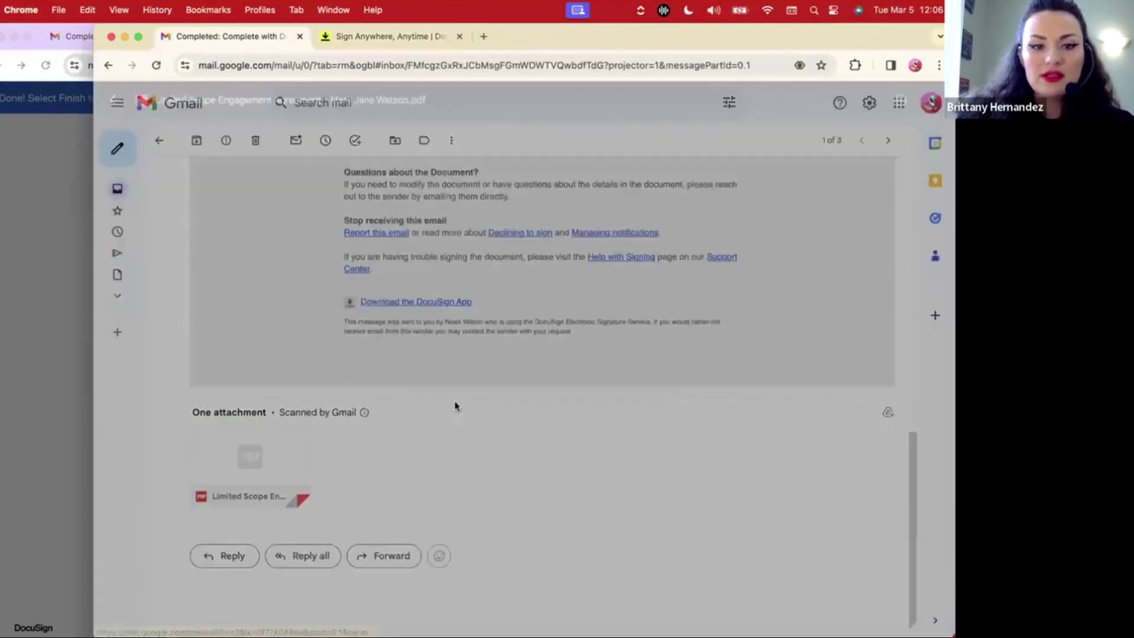
pyautogui.scroll(-20, 351, 317)
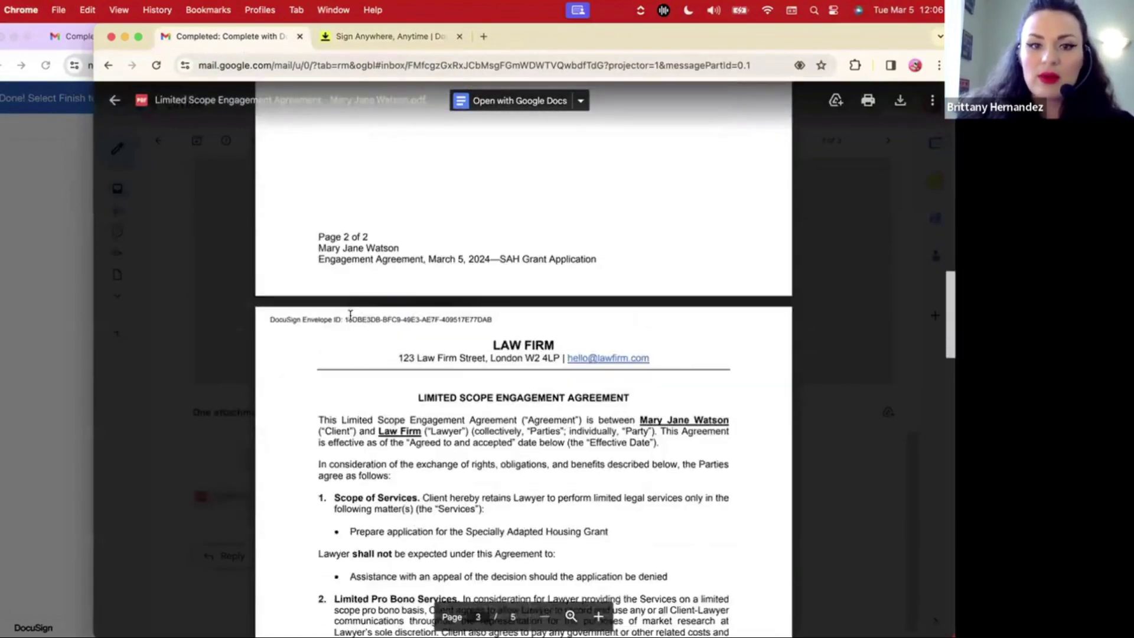
pyautogui.click(211, 303)
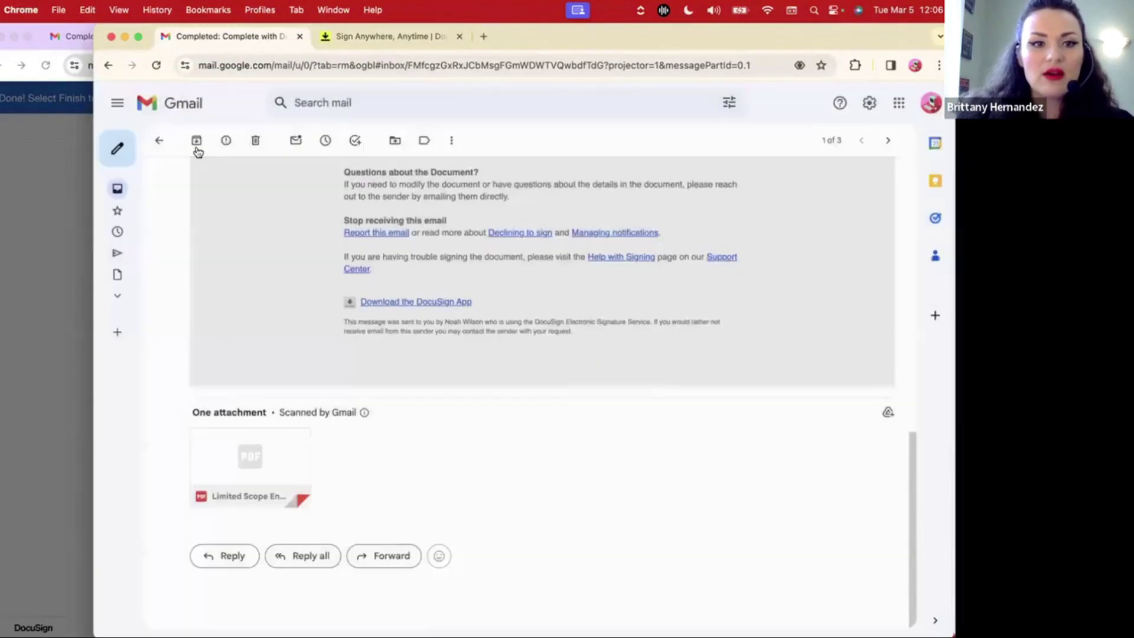
# Open the Law Firm SAH application email and follow its client registration link
pyautogui.click(158, 142)
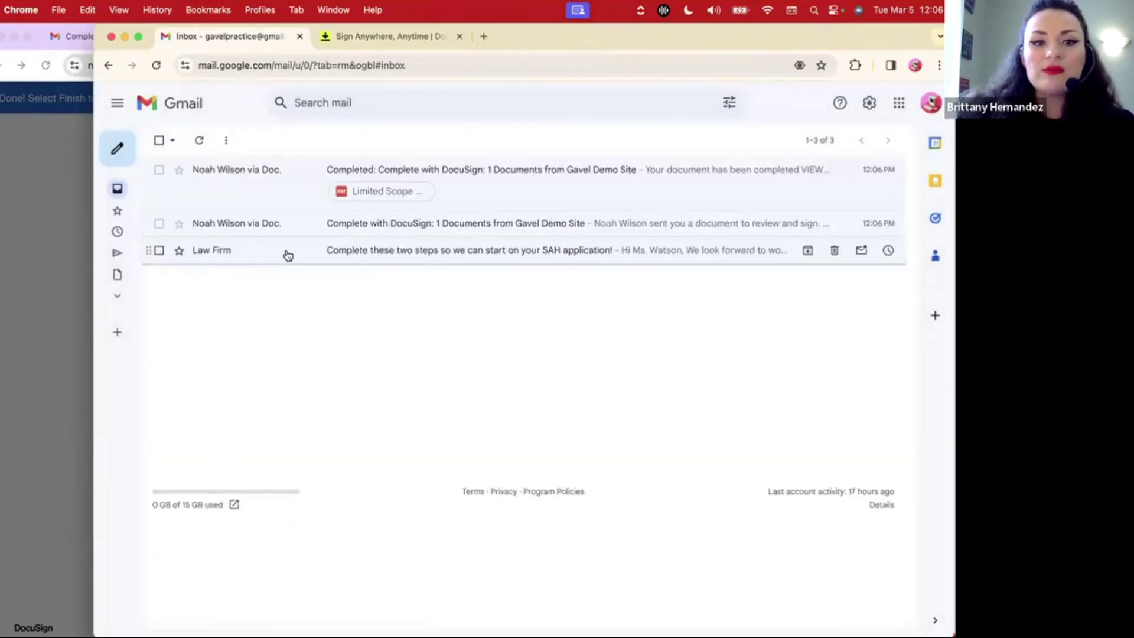
pyautogui.click(392, 253)
pyautogui.scroll(-3, 391, 253)
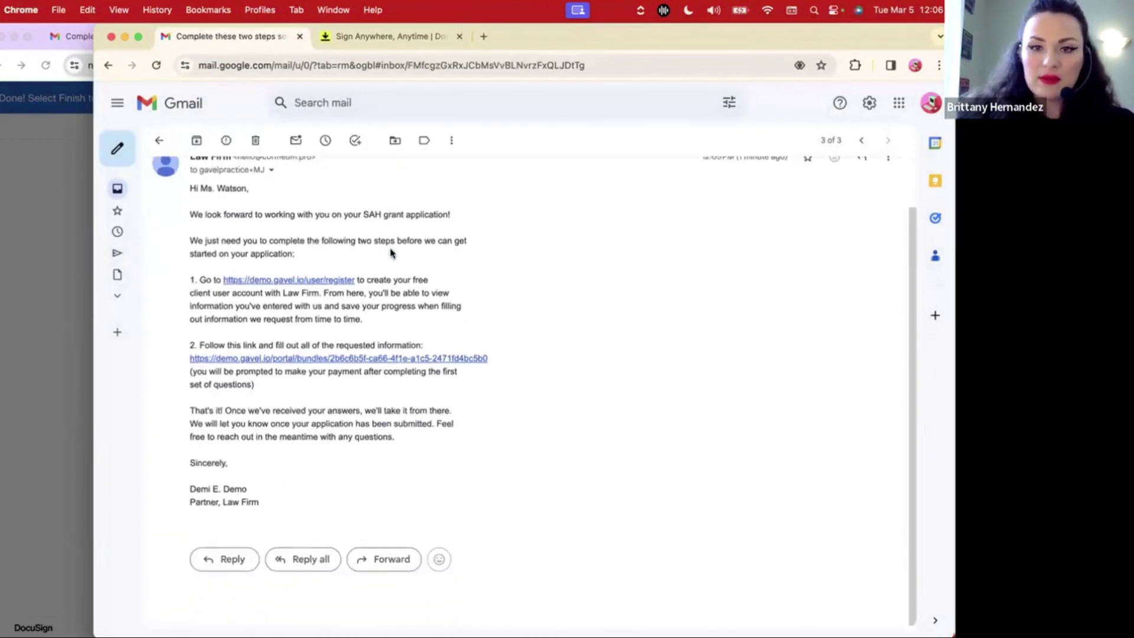
pyautogui.scroll(2, 391, 253)
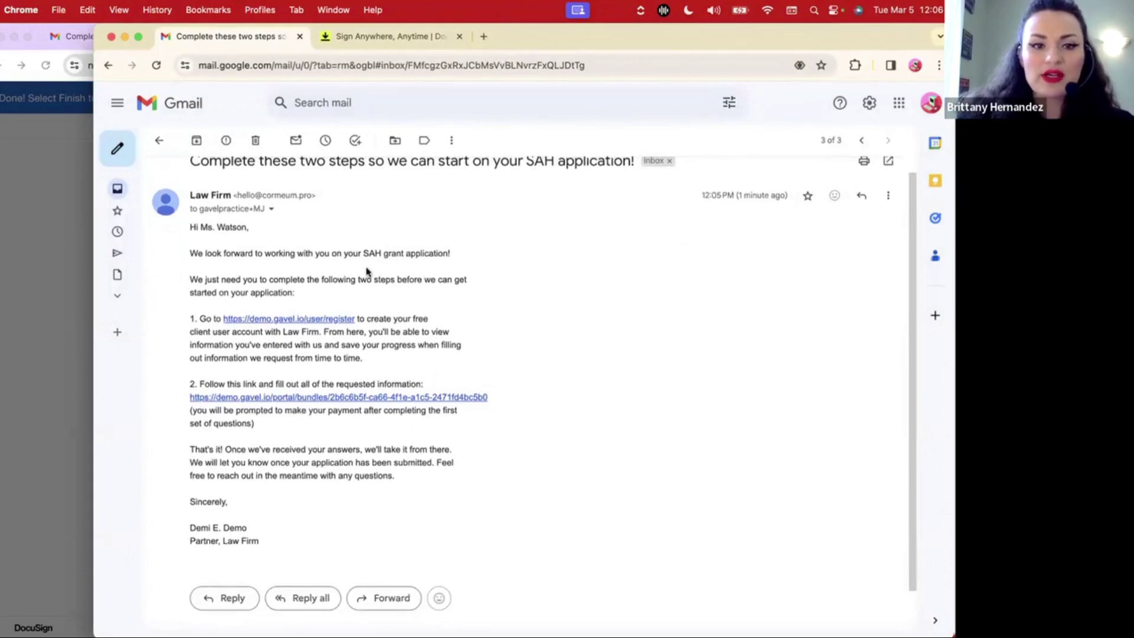
pyautogui.click(293, 320)
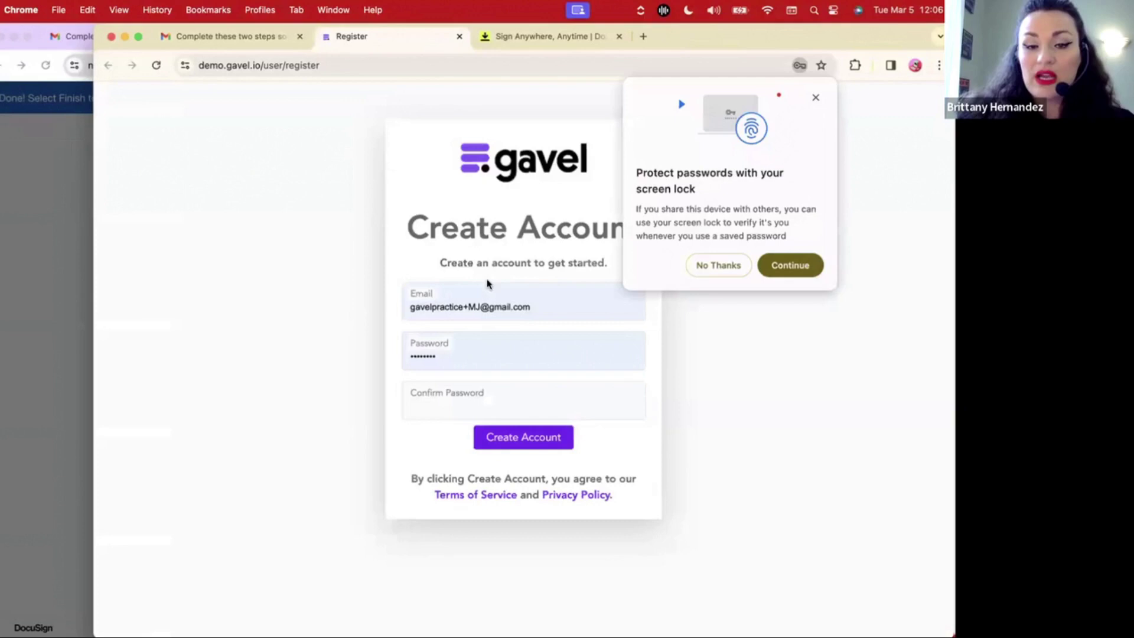
# Dismiss Chrome's password prompt and view the $197 SAH Grant Application Bundle details
pyautogui.click(717, 267)
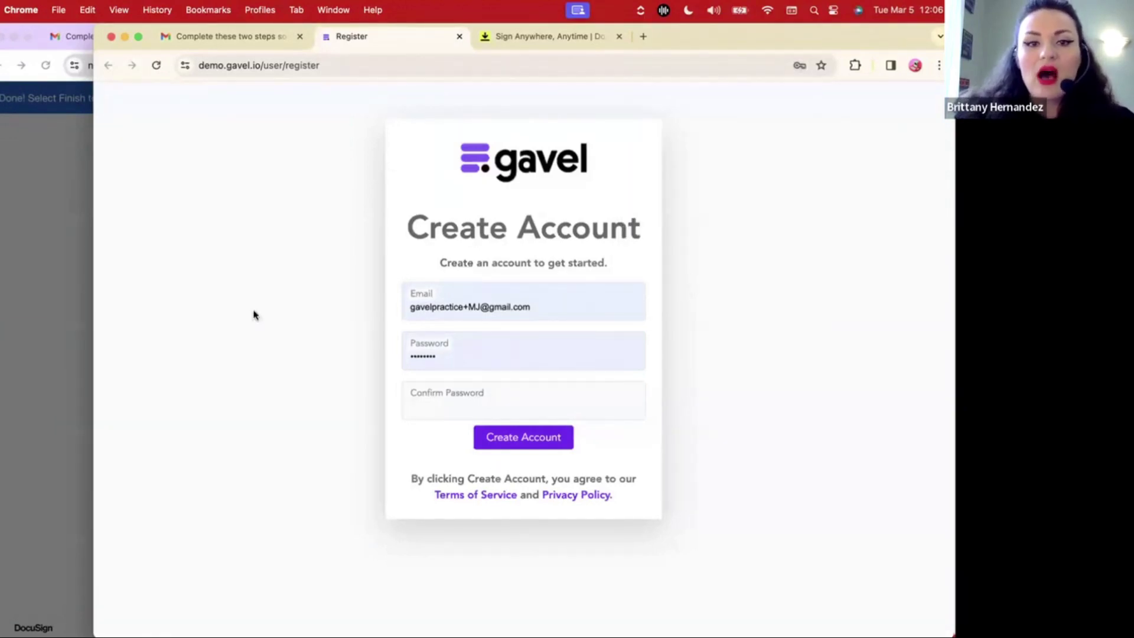
pyautogui.click(269, 41)
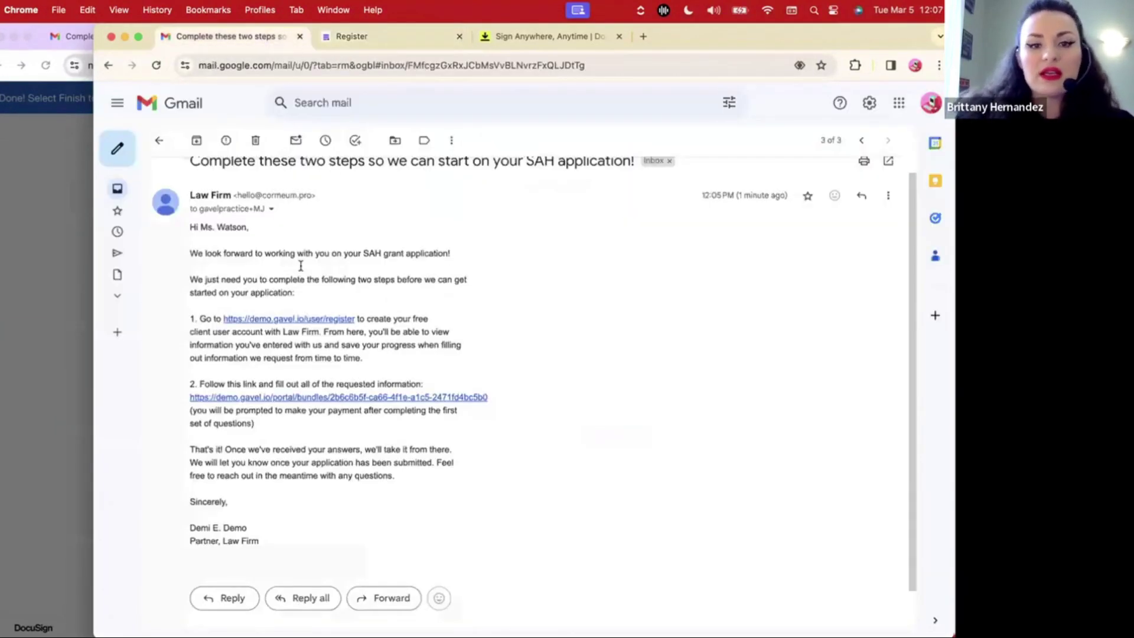
pyautogui.click(270, 398)
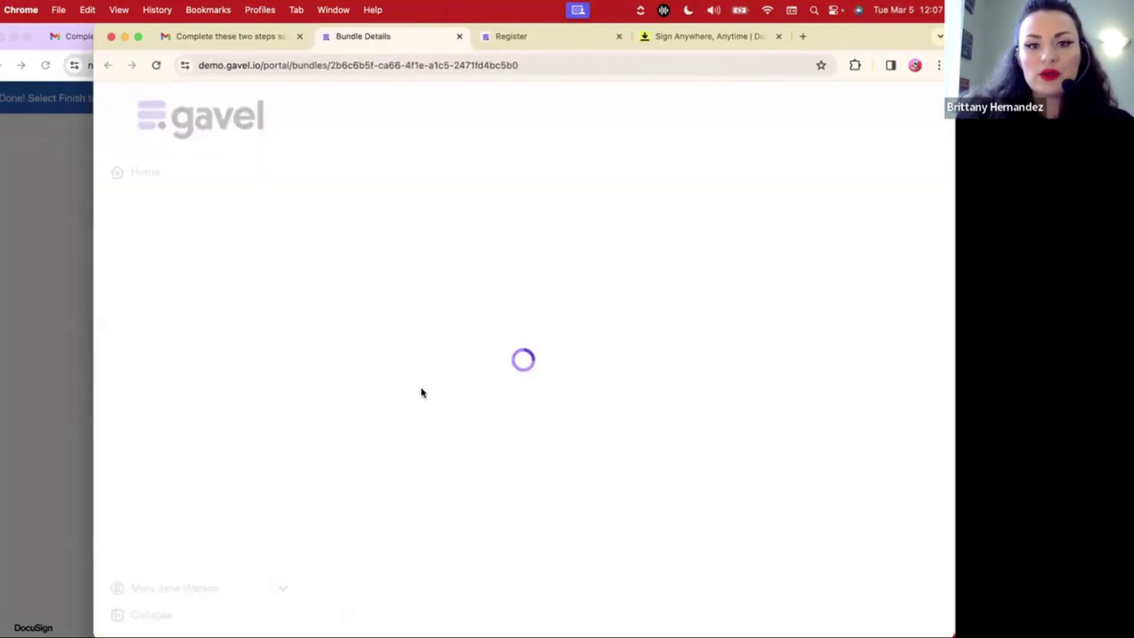
pyautogui.click(538, 319)
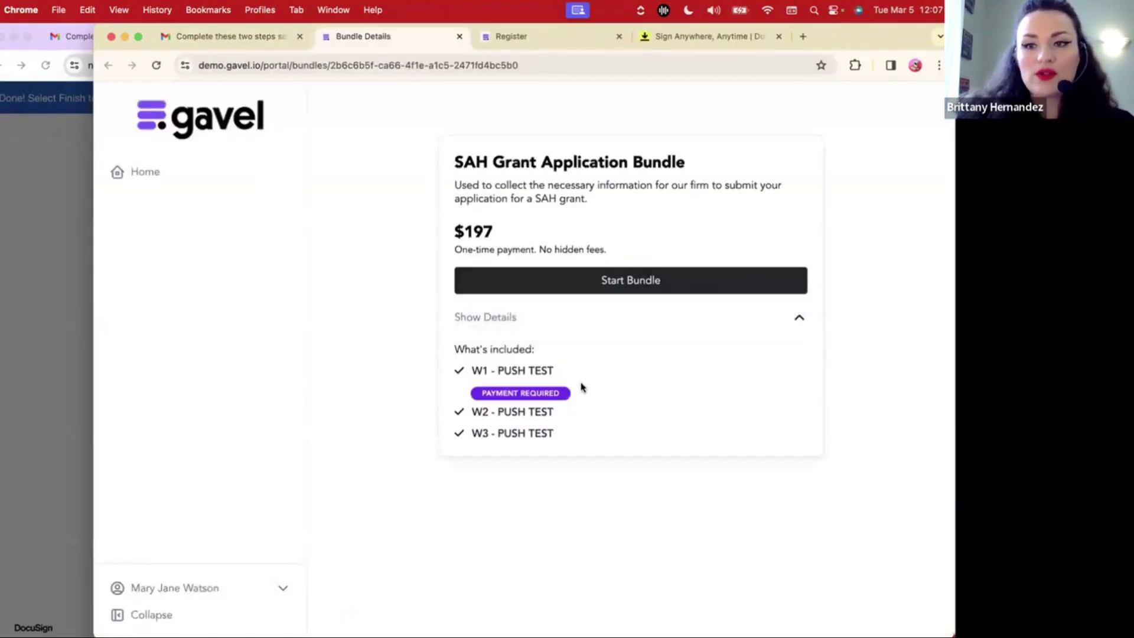
# Close the bundle, registration, DocuSign and Gmail windows, returning to Gavel's Submitted Thank you page
pyautogui.click(458, 37)
pyautogui.click(458, 36)
pyautogui.click(459, 36)
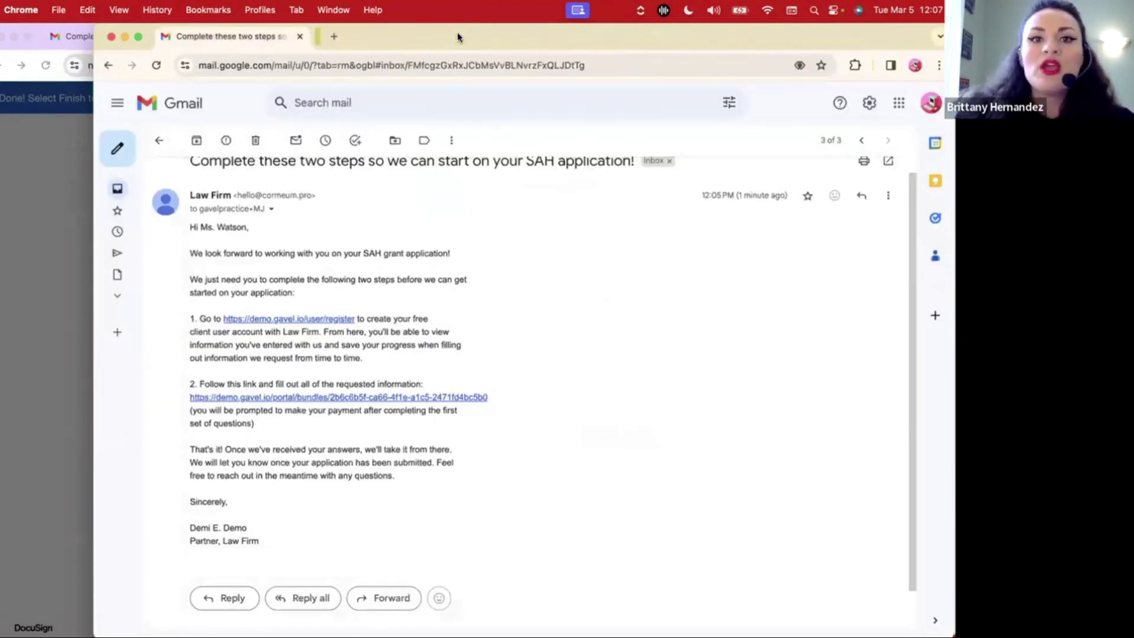
pyautogui.click(159, 140)
pyautogui.click(300, 37)
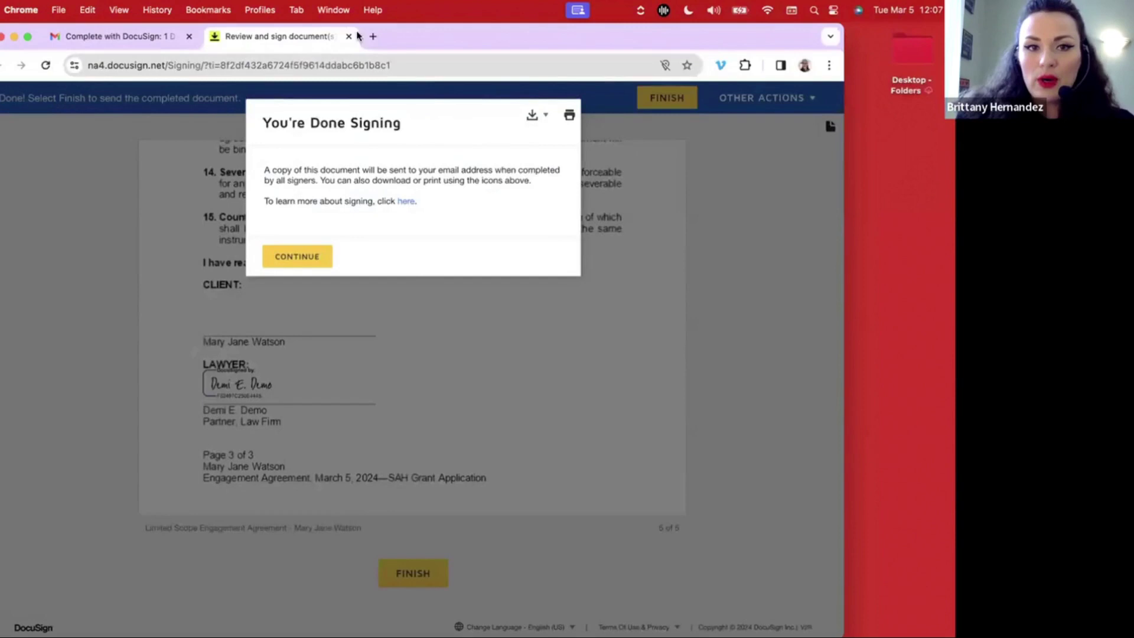
pyautogui.click(354, 37)
pyautogui.click(189, 37)
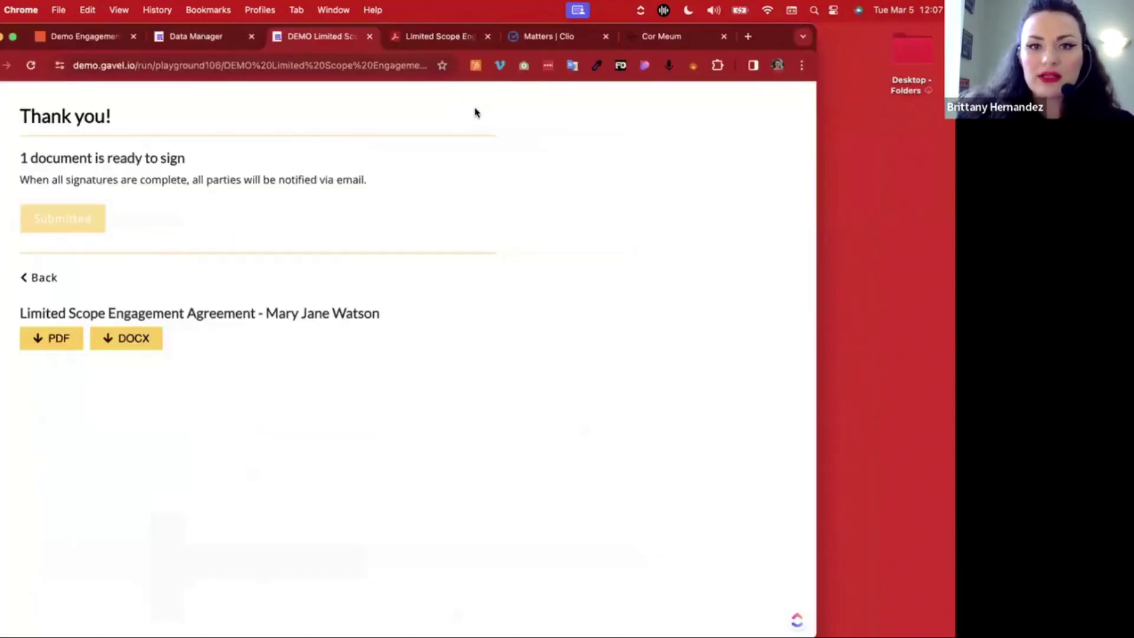
# Close the Gavel signing confirmation, return to the Zapier zap editor, and widen the browser window
pyautogui.click(369, 36)
pyautogui.click(75, 38)
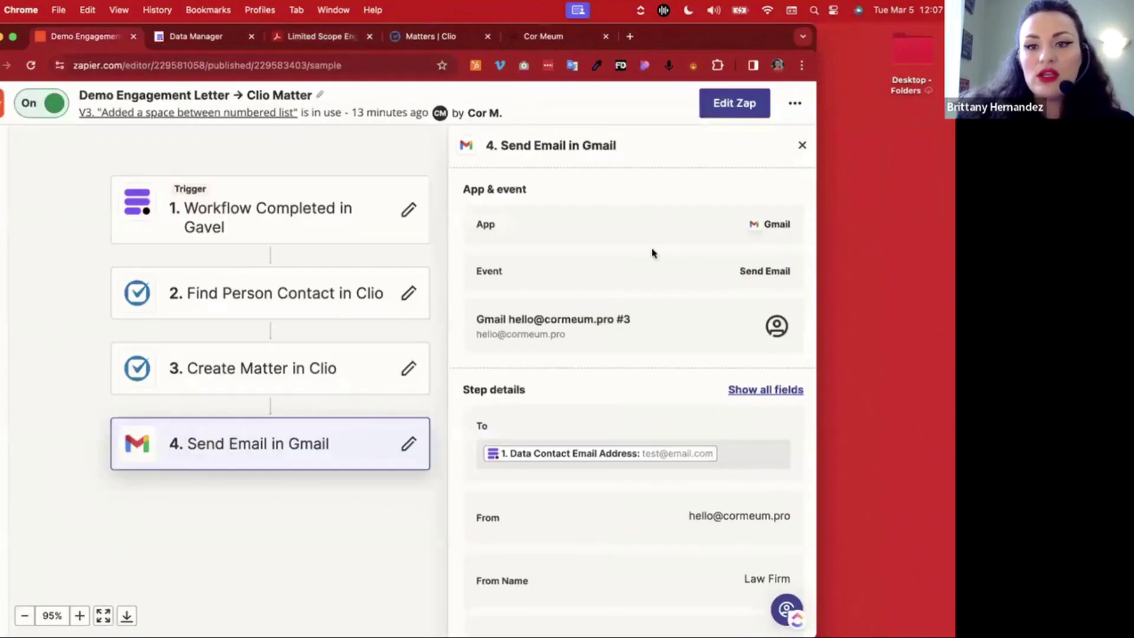
pyautogui.moveTo(923, 262); pyautogui.dragTo(955, 262)
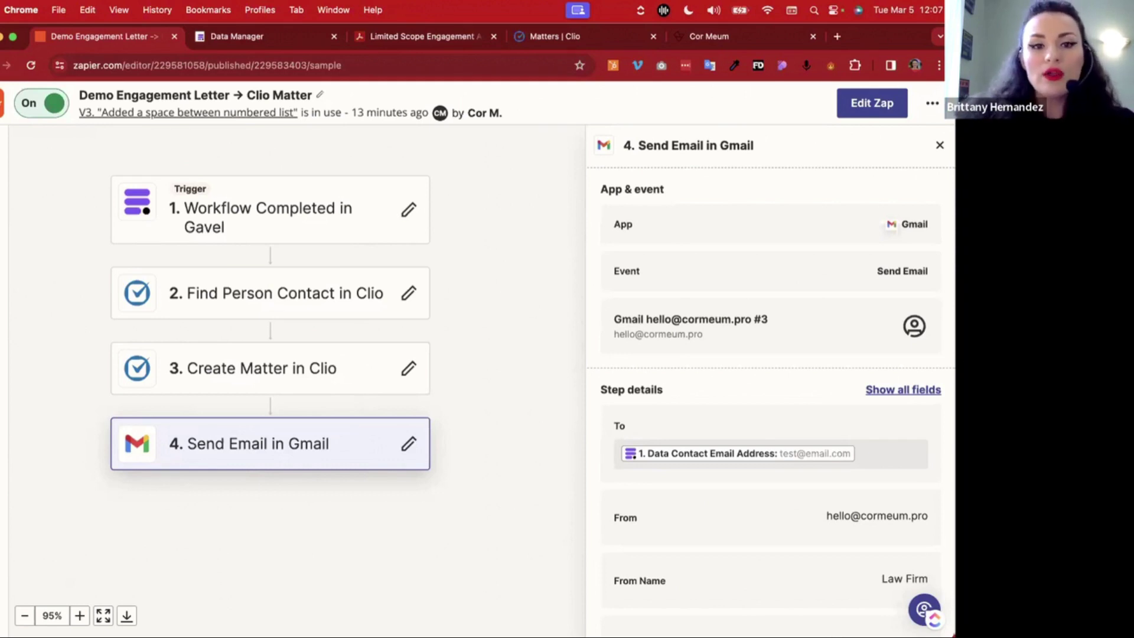
# Edit the Gavel trigger as a draft, review its Data B/Data A test records, then open Find Person Contact in Clio
pyautogui.click(408, 210)
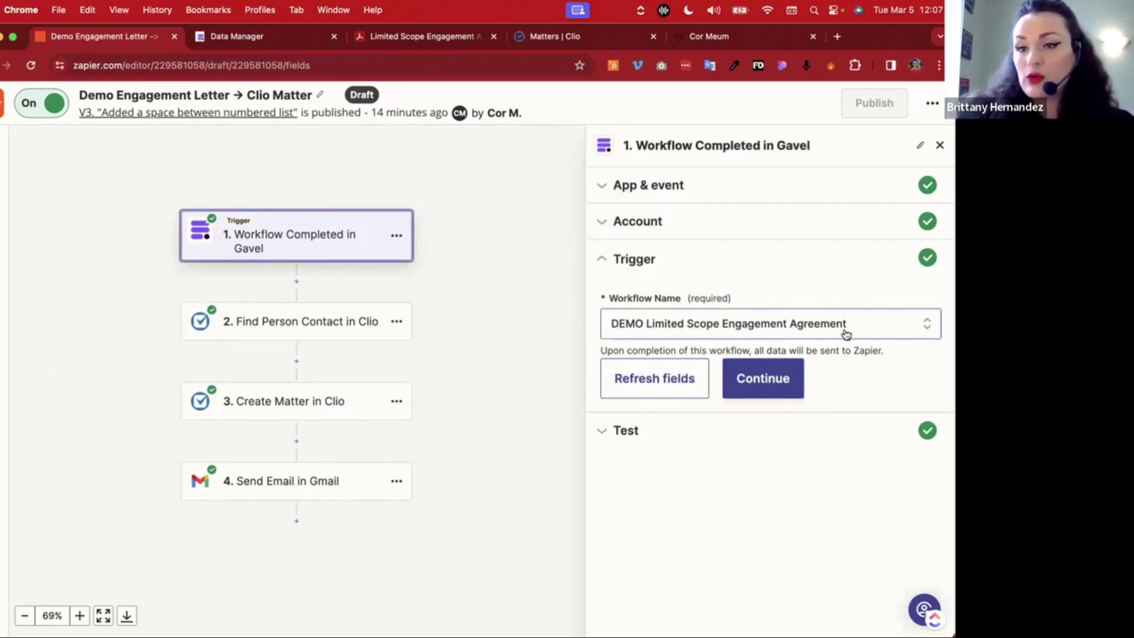
pyautogui.click(684, 427)
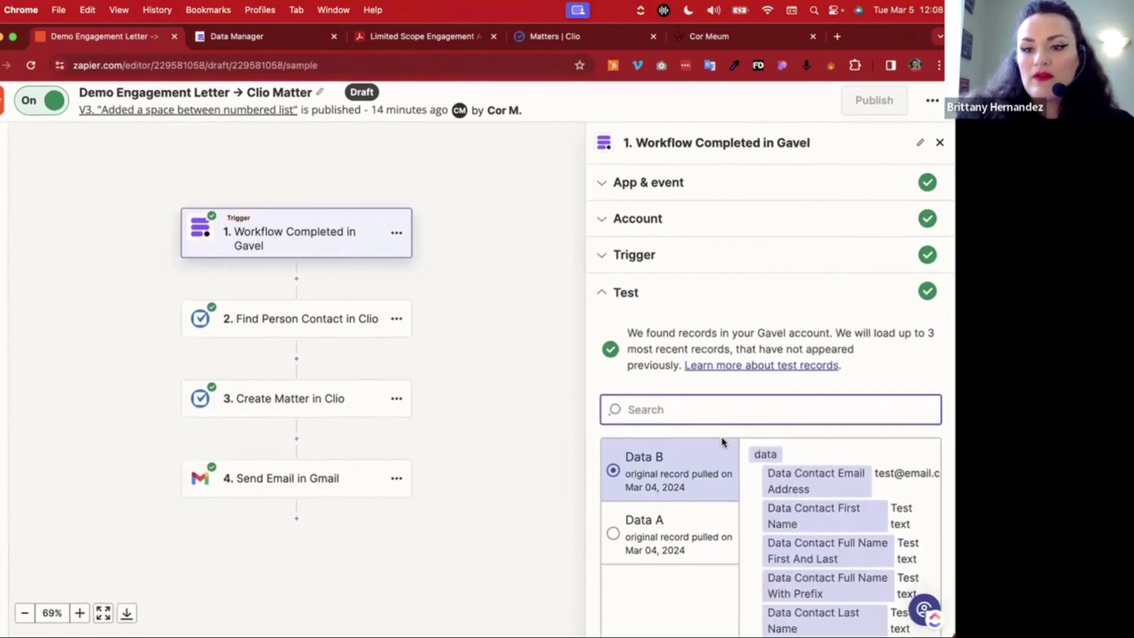
pyautogui.scroll(-10, 768, 517)
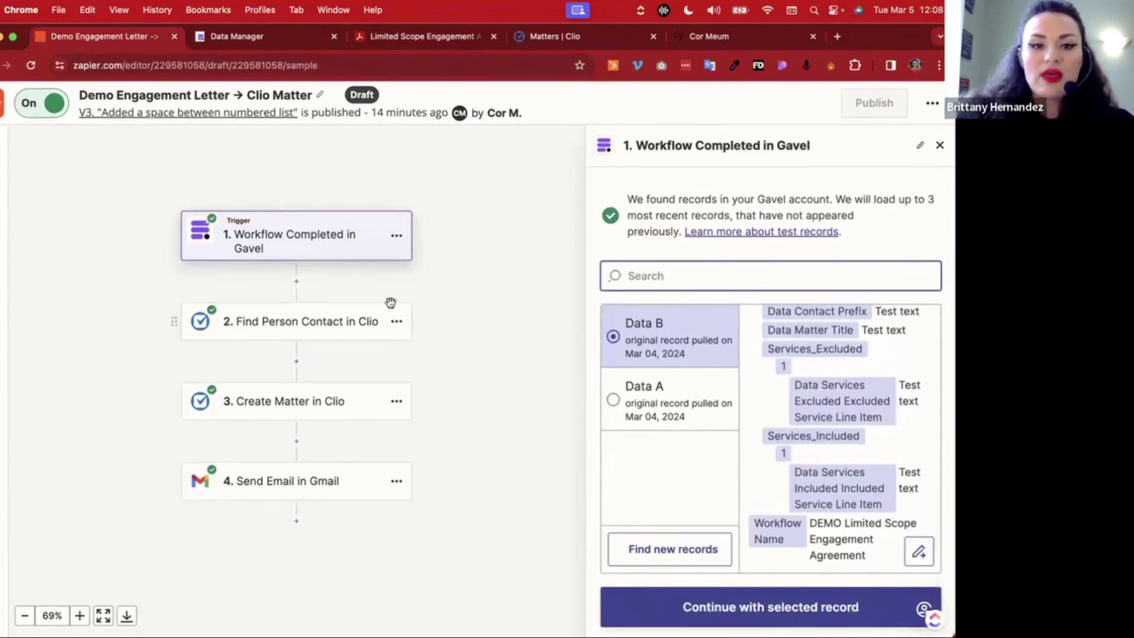
pyautogui.click(340, 323)
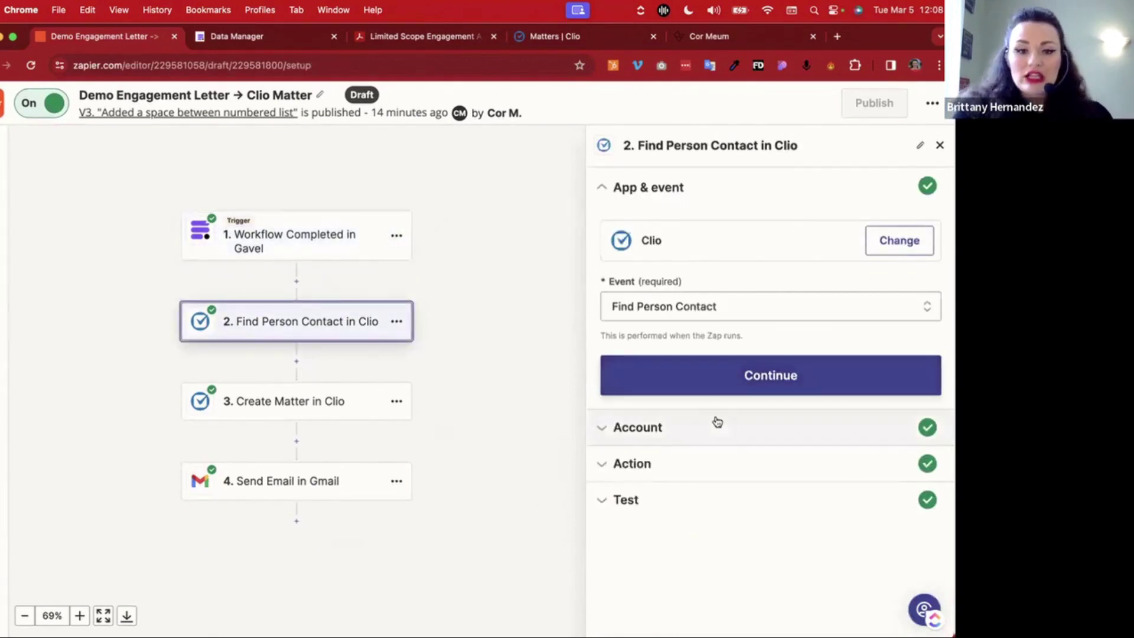
# Insert a new Clio action after the Gavel trigger and search its events for 'find'
pyautogui.click(296, 282)
pyautogui.write('clio')
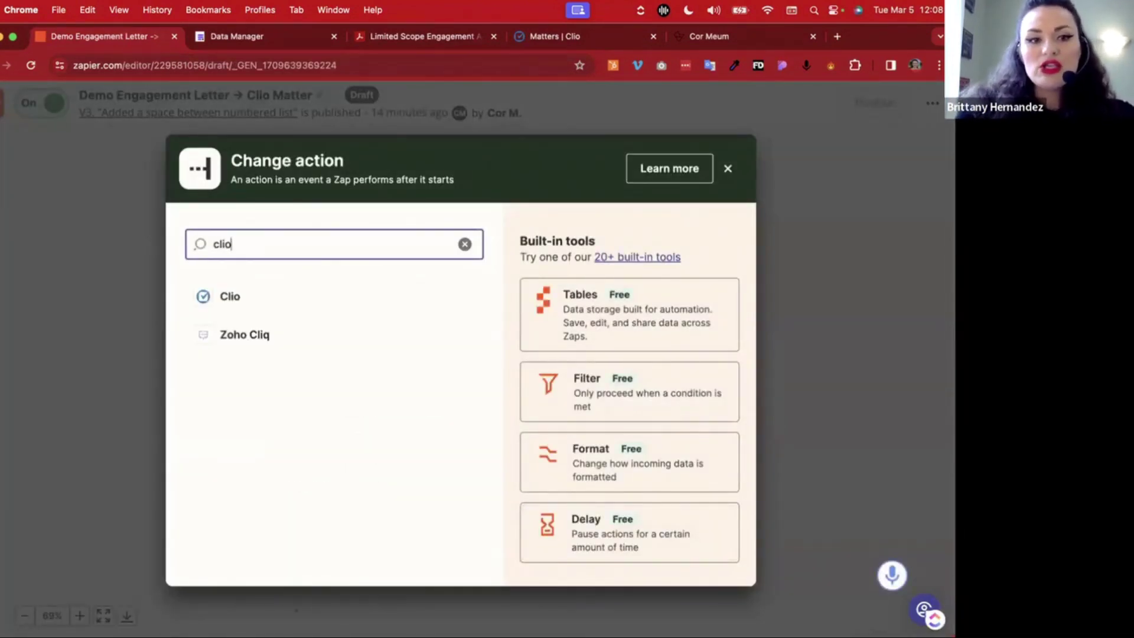
pyautogui.press('BackSpace')
pyautogui.write('gavel')
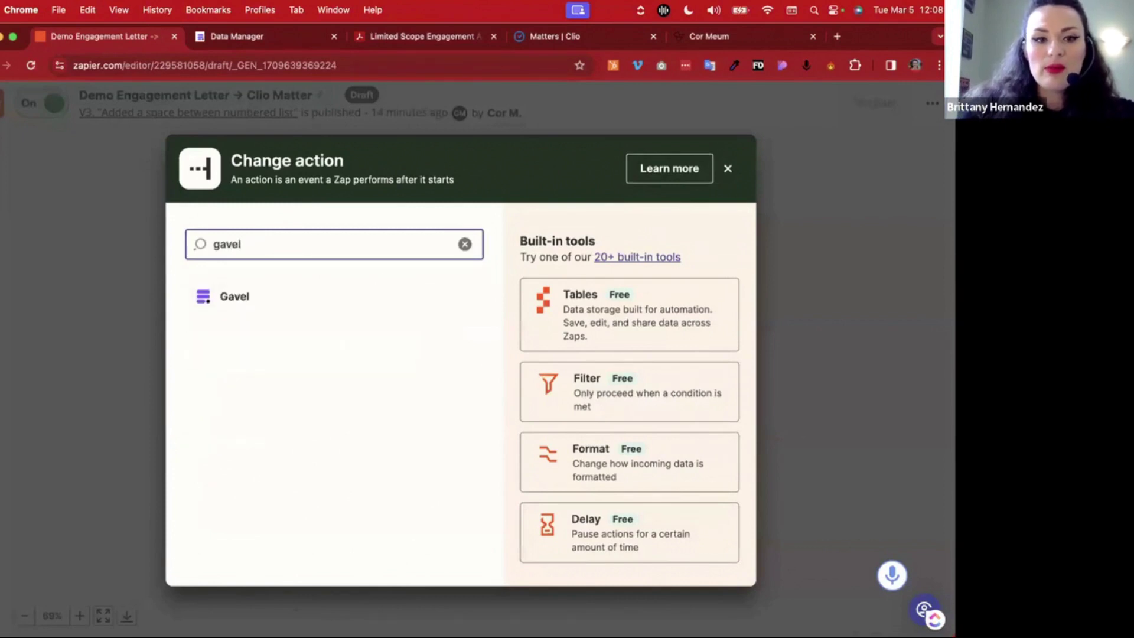
pyautogui.press('BackSpace')
pyautogui.write('clio')
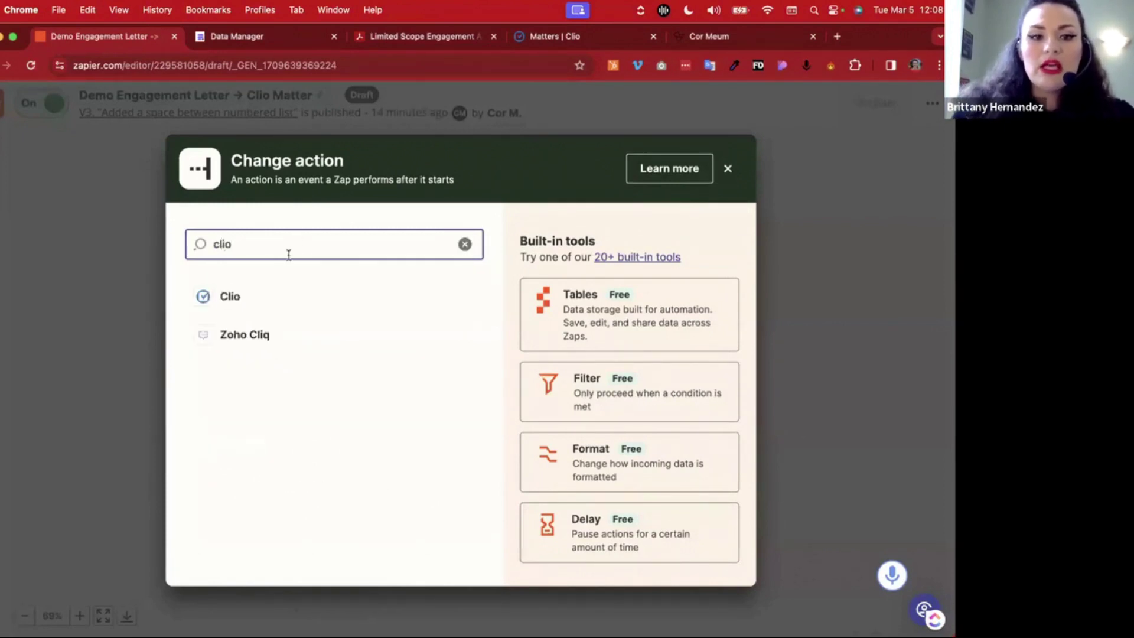
pyautogui.click(255, 285)
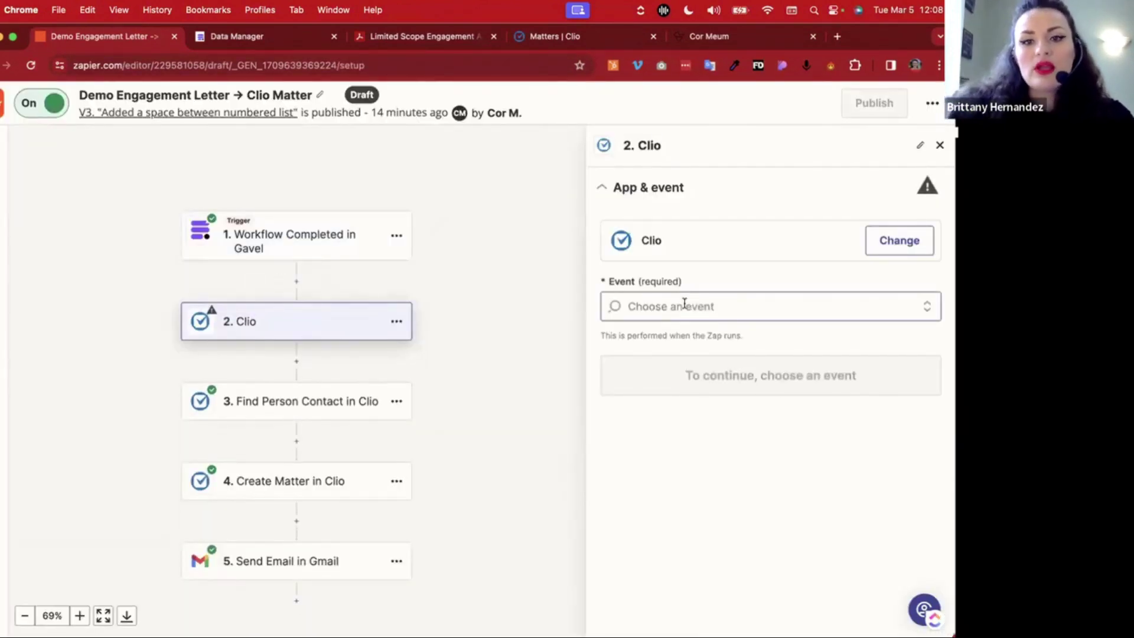
pyautogui.click(680, 305)
pyautogui.scroll(-5, 653, 474)
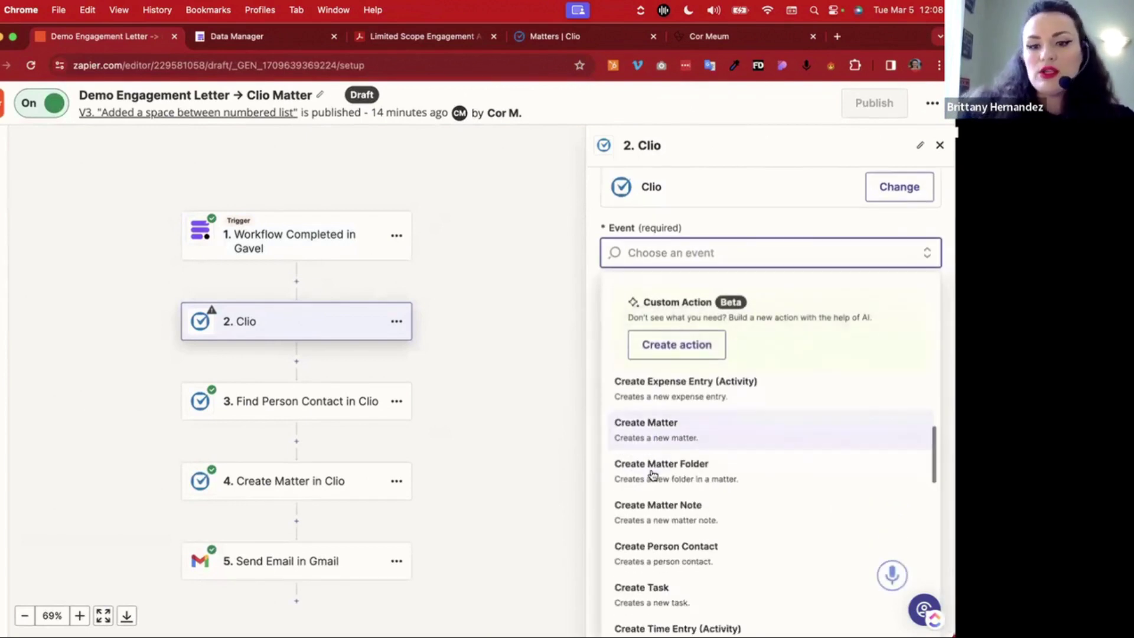
pyautogui.write('find')
pyautogui.scroll(-3, 726, 550)
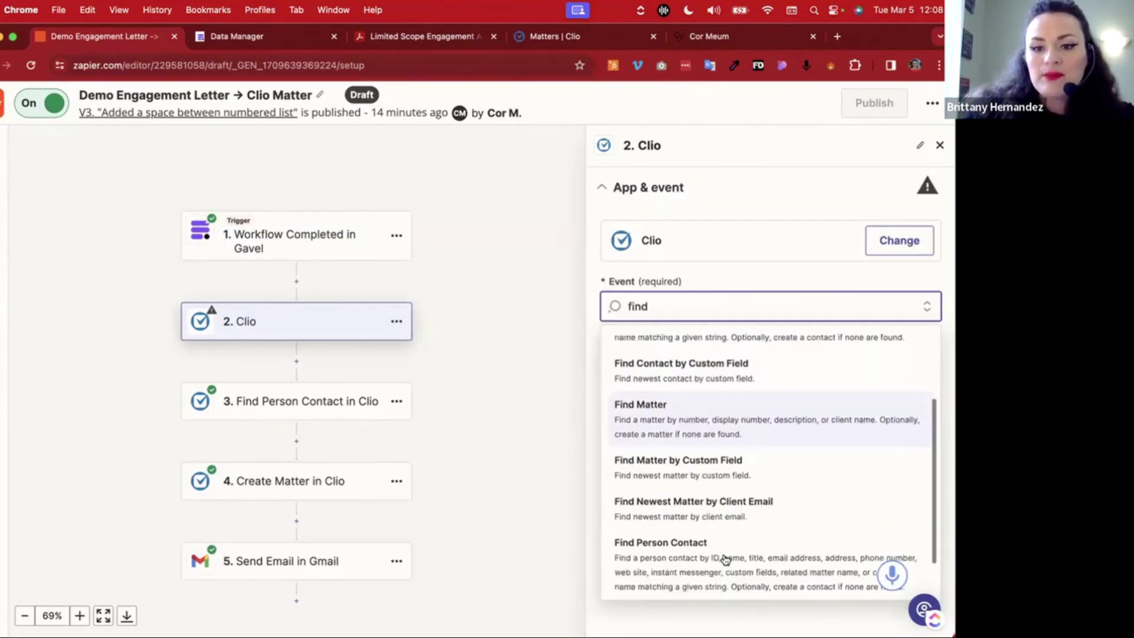
# Choose the Find Person Contact event and confirm the connected Clio account
pyautogui.click(710, 512)
pyautogui.click(803, 382)
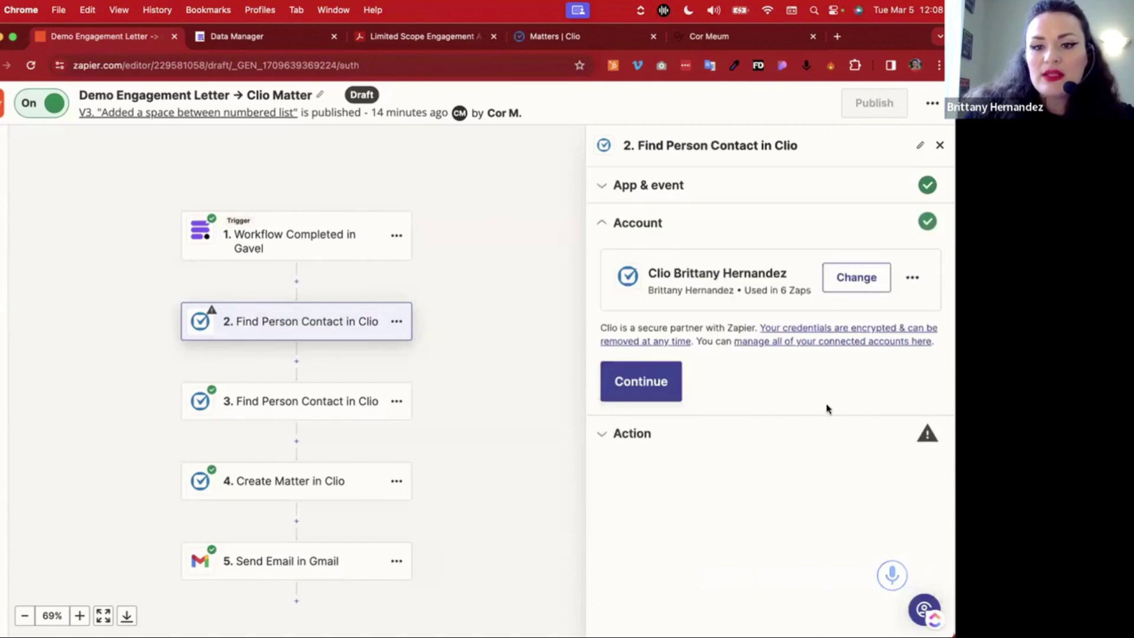
pyautogui.click(663, 366)
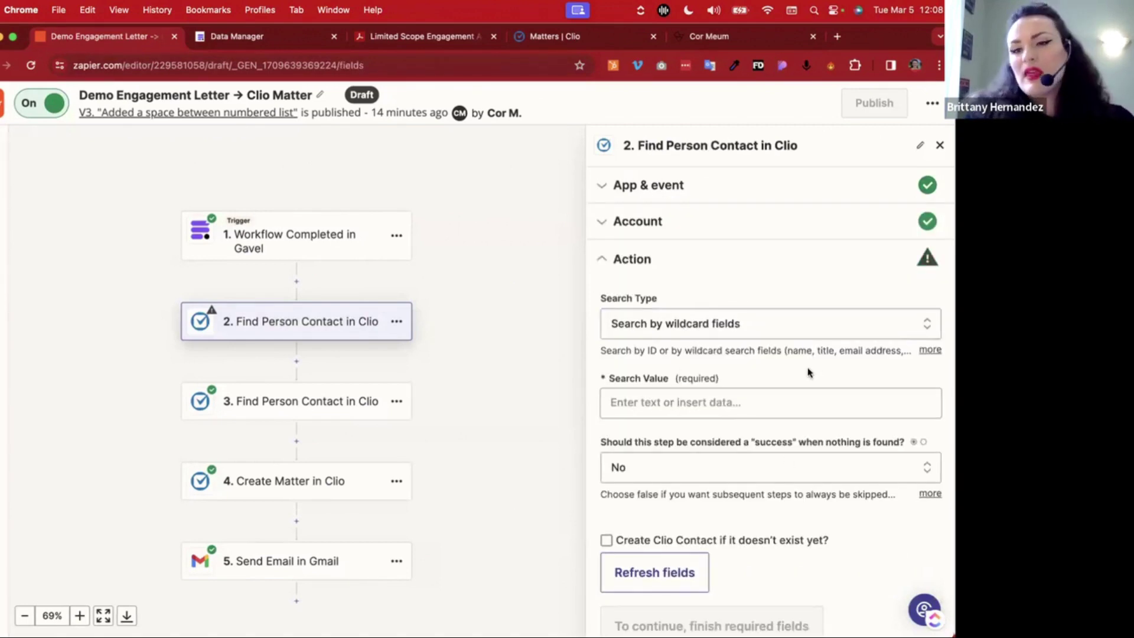
# Set the Search Value to Gavel's Data Contact Email Address
pyautogui.click(668, 402)
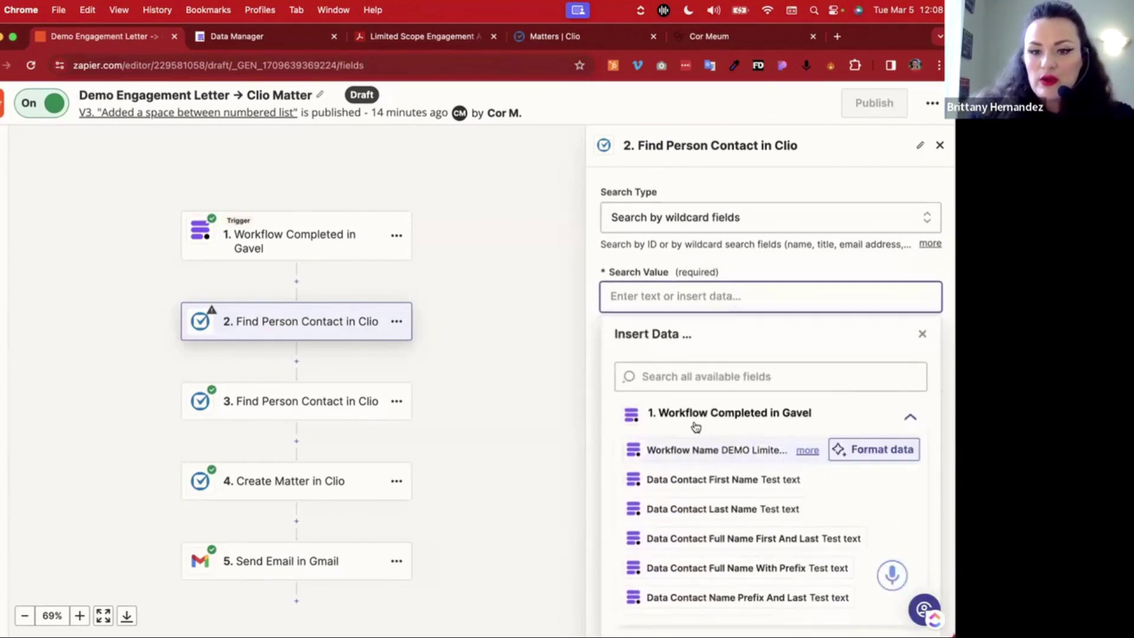
pyautogui.scroll(-3, 762, 540)
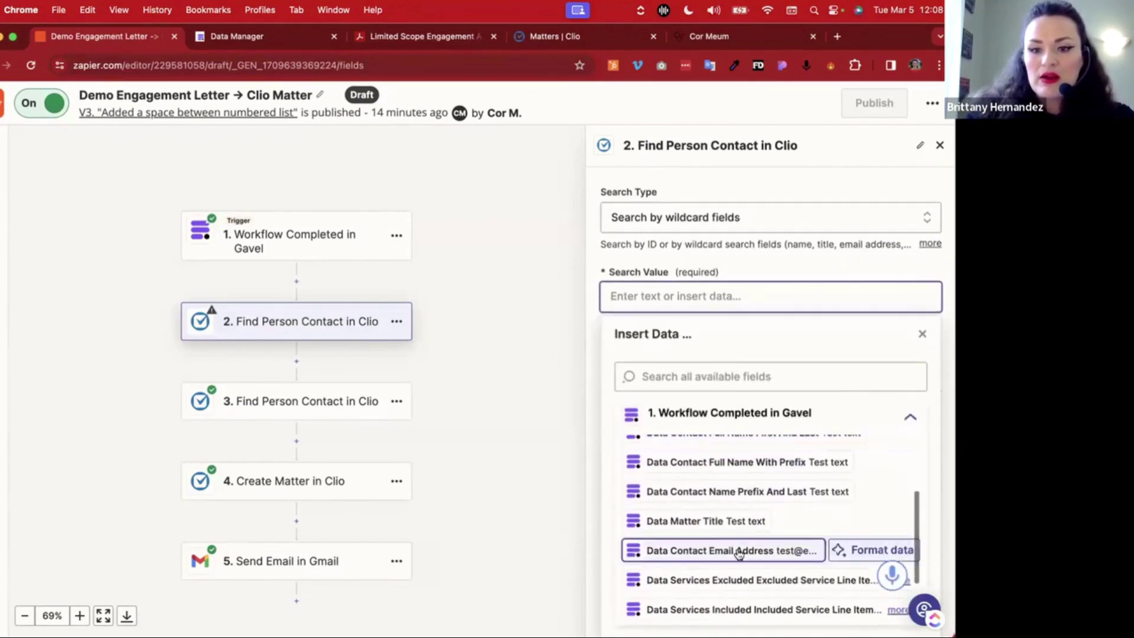
pyautogui.click(749, 549)
pyautogui.click(732, 264)
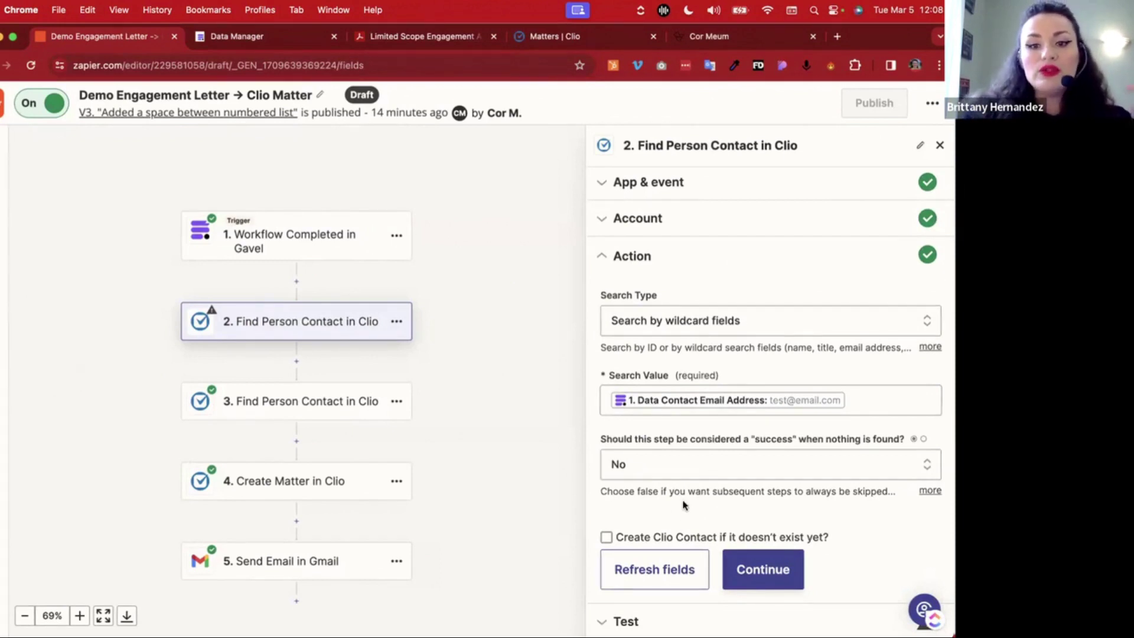
# Enable creating a Clio contact when none is found, with Prefix from Gavel's Data Contact Prefix
pyautogui.click(606, 538)
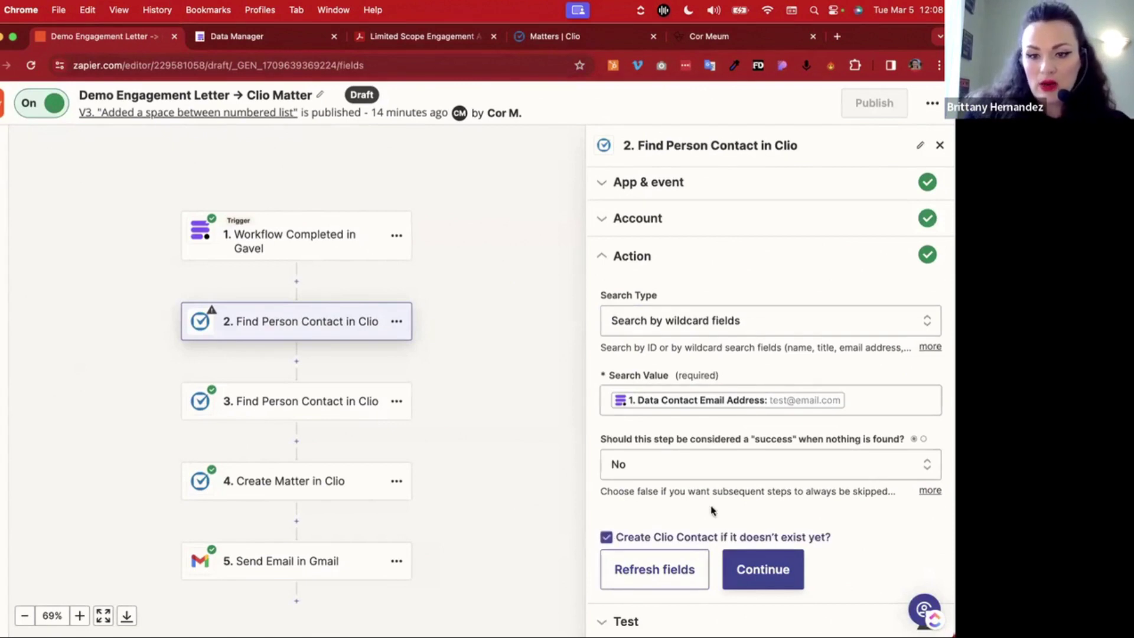
pyautogui.click(706, 266)
pyautogui.scroll(-2, 694, 531)
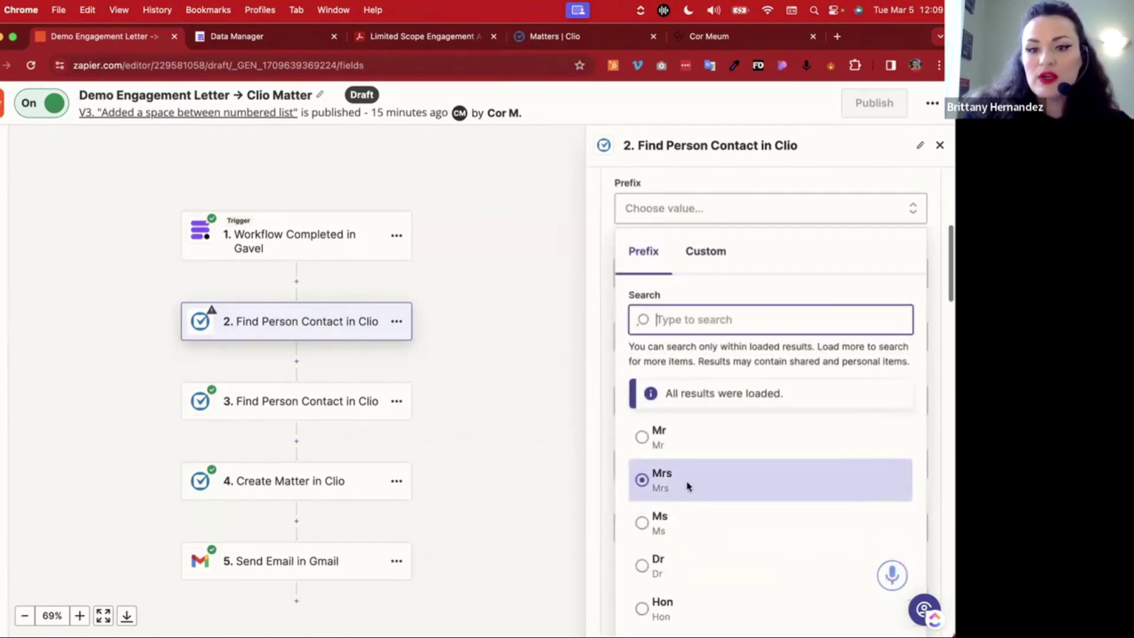
pyautogui.click(703, 260)
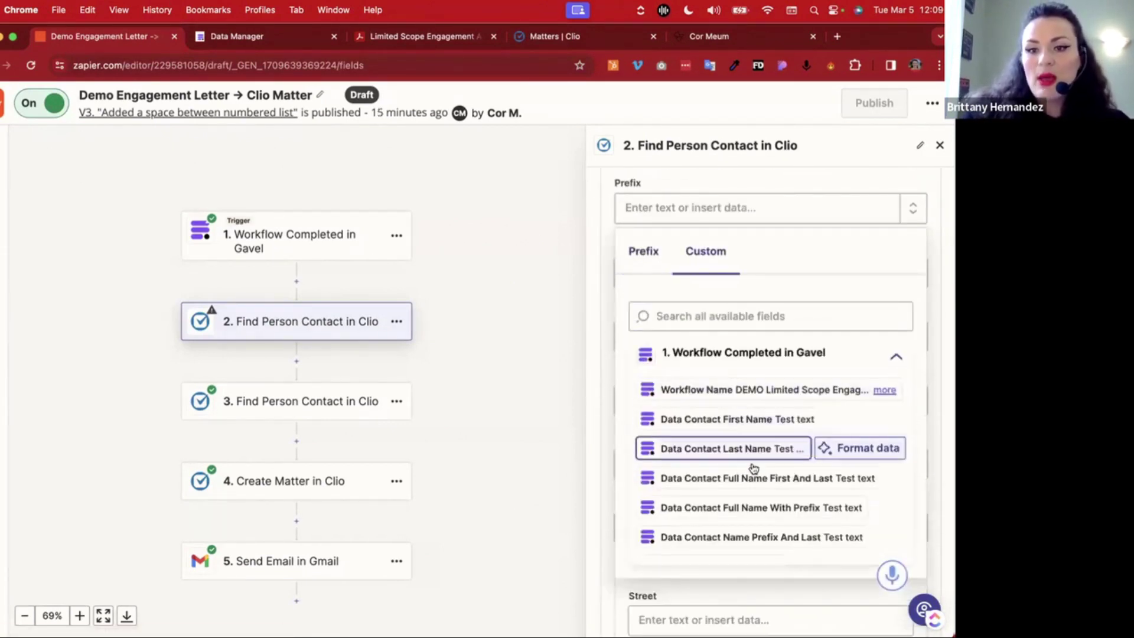
pyautogui.scroll(-3, 752, 470)
pyautogui.scroll(2, 753, 476)
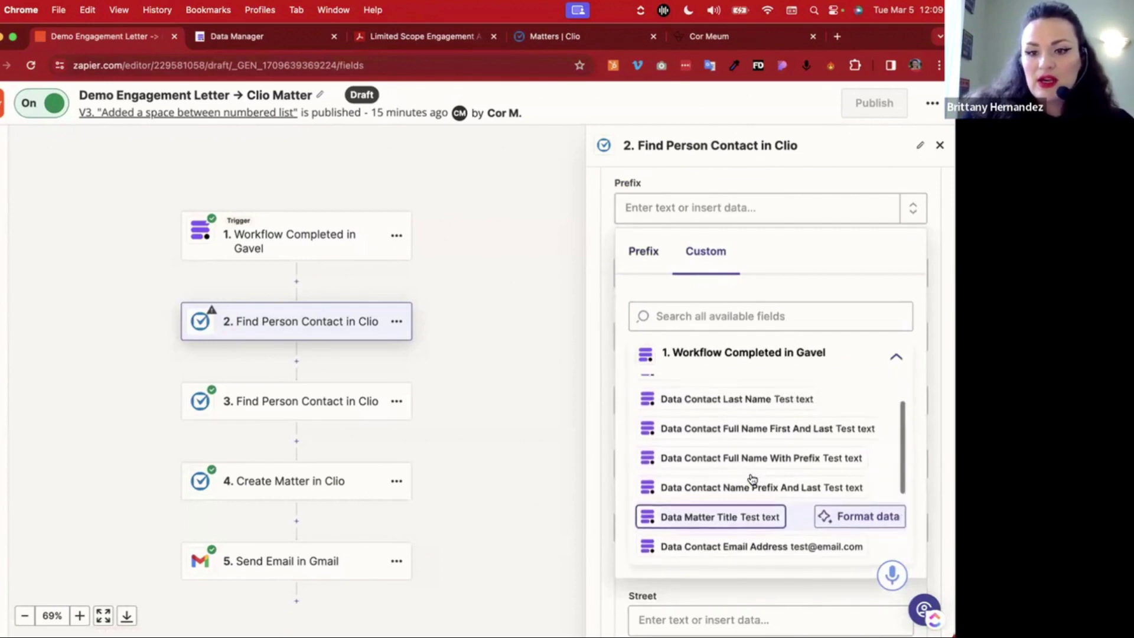
pyautogui.click(738, 378)
# Map First name and Last name to Gavel's Data Contact First Name and Last Name
pyautogui.click(660, 351)
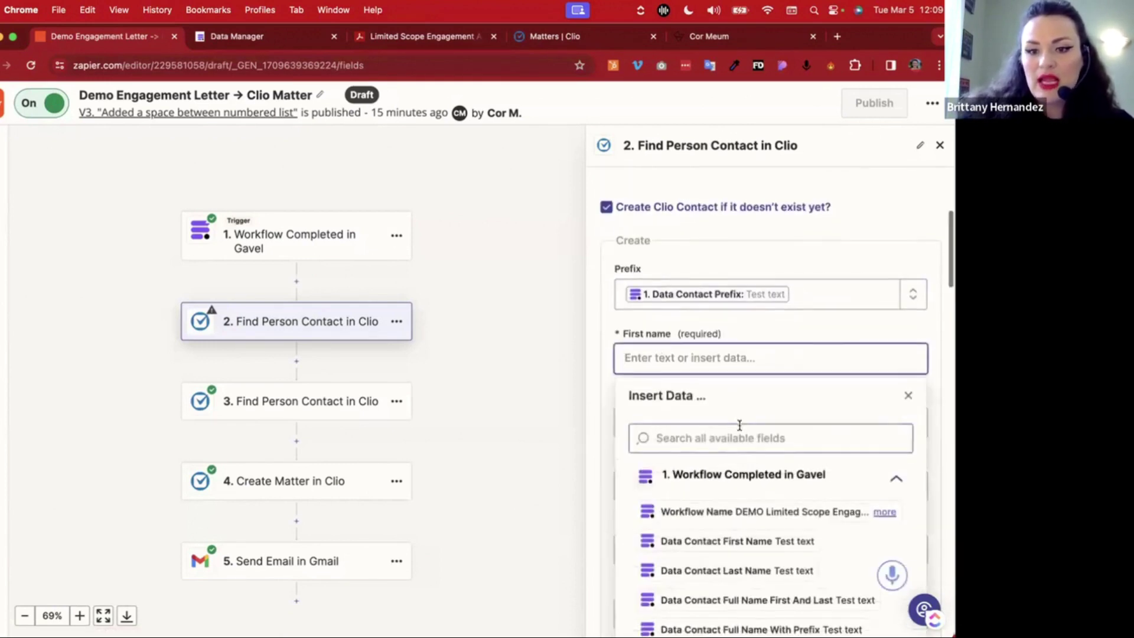
pyautogui.scroll(-2, 738, 437)
pyautogui.click(733, 456)
pyautogui.click(802, 253)
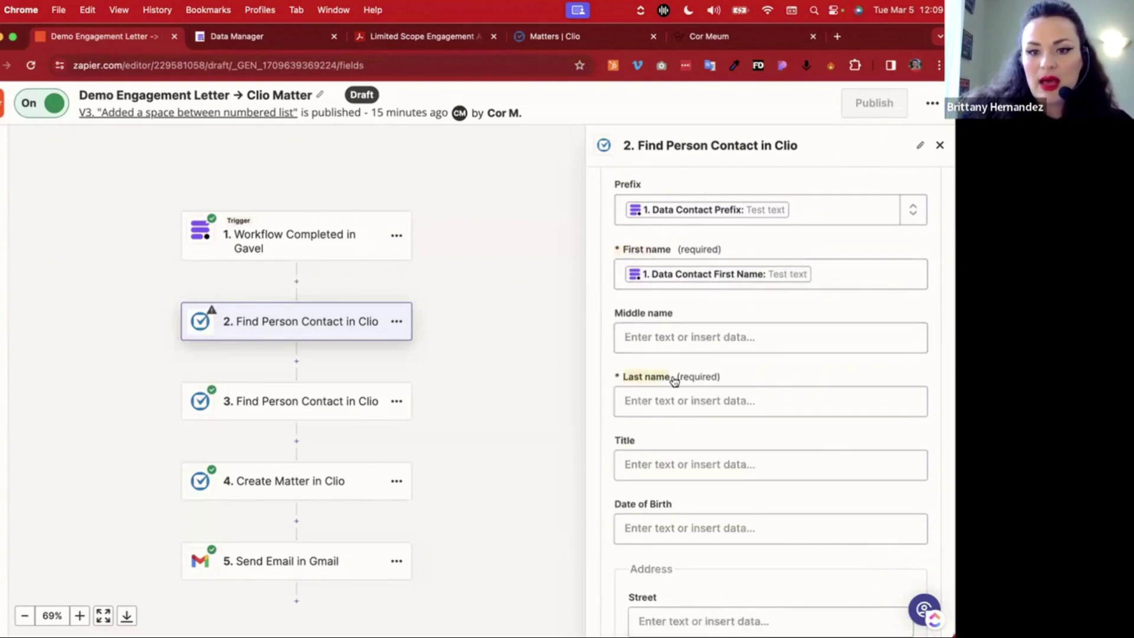
pyautogui.click(699, 408)
pyautogui.scroll(-3, 729, 536)
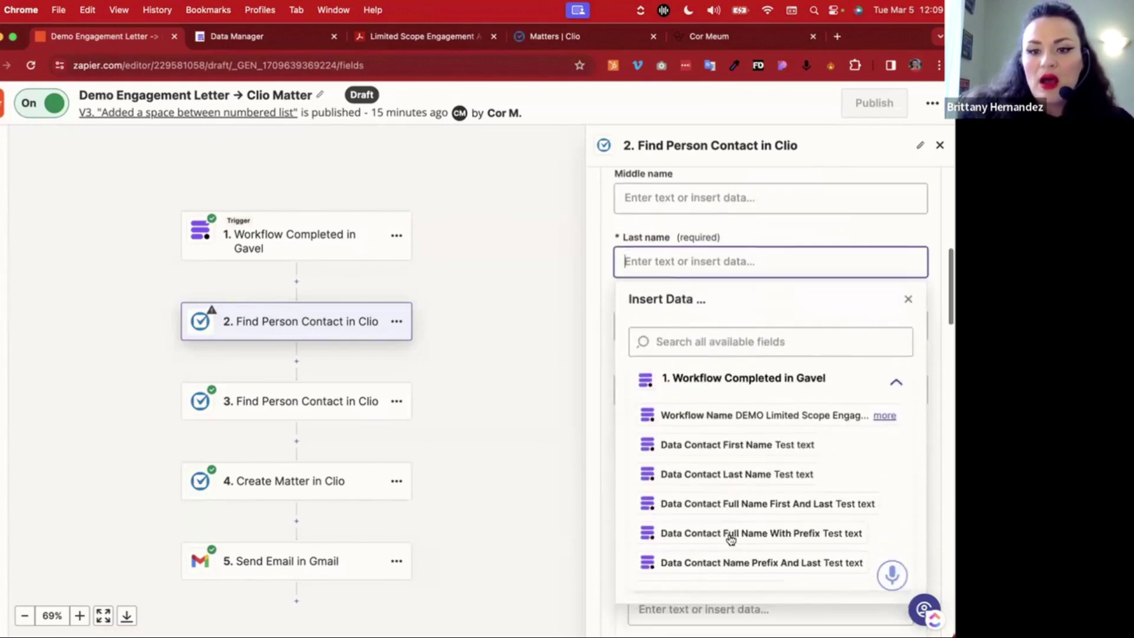
pyautogui.click(736, 468)
pyautogui.click(628, 212)
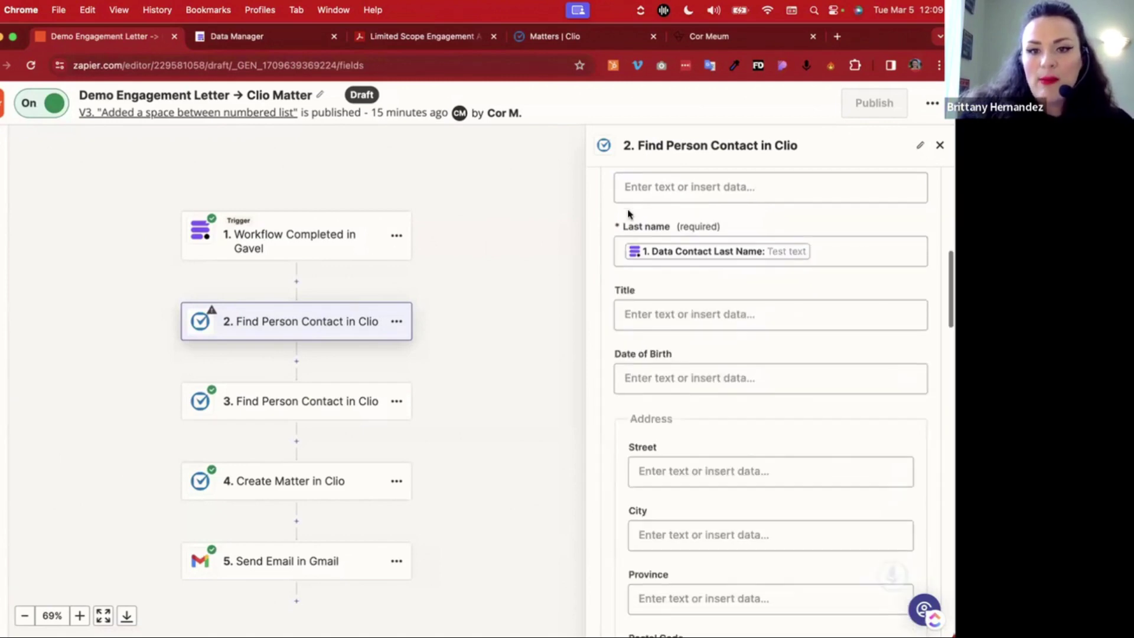
# Delete the duplicate step 2 from the zap and confirm the deletion
pyautogui.scroll(-5, 629, 213)
pyautogui.scroll(-15, 629, 214)
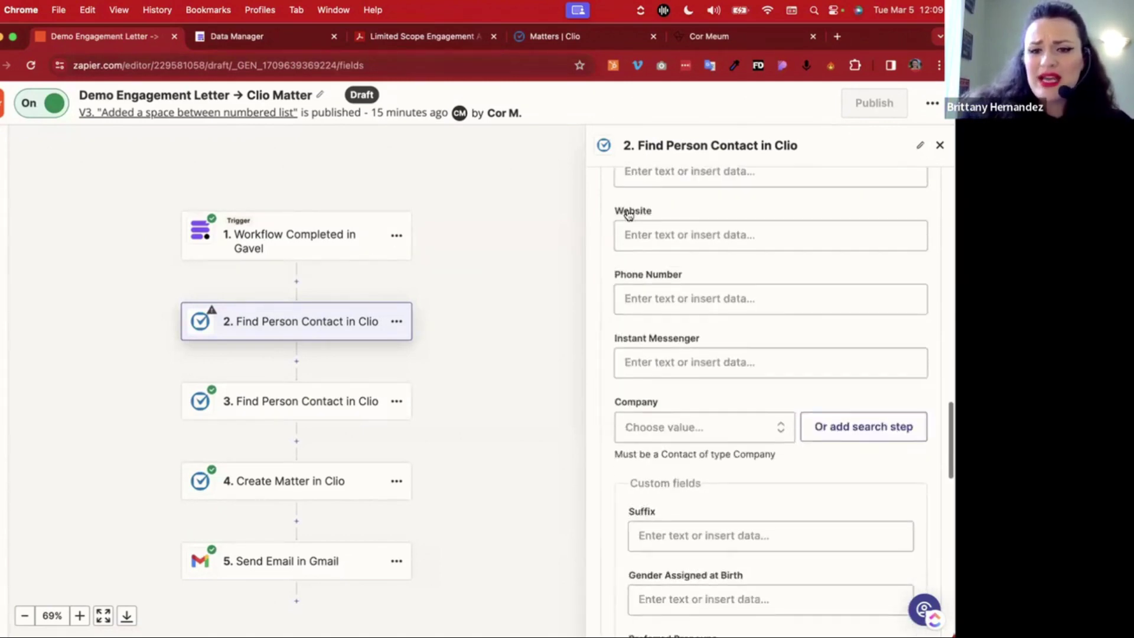
pyautogui.scroll(-1, 627, 214)
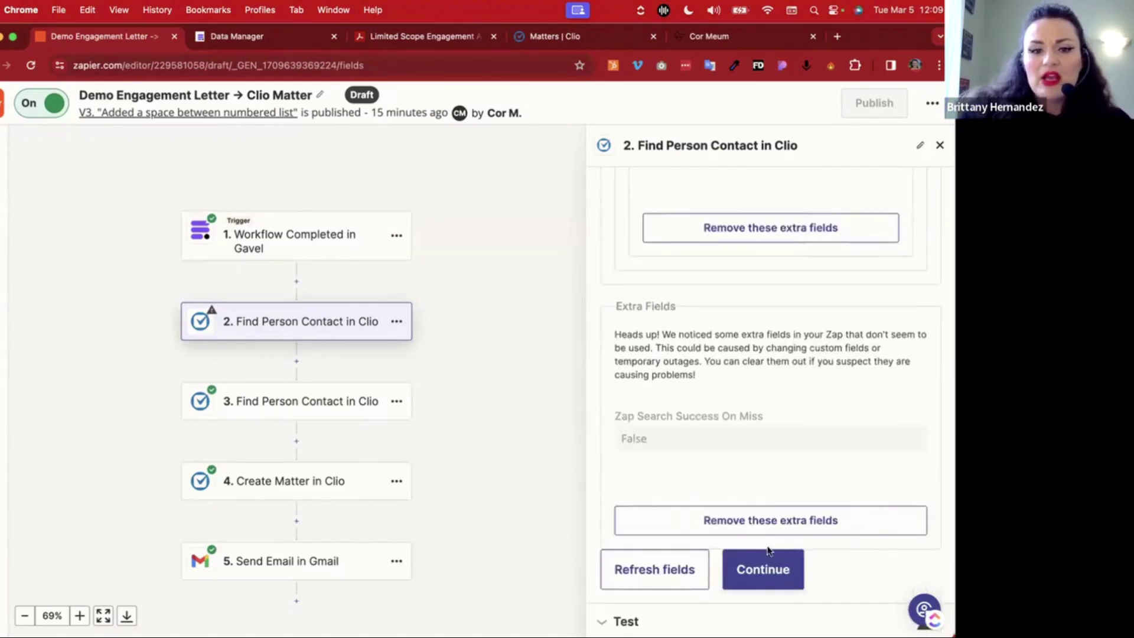
pyautogui.click(396, 326)
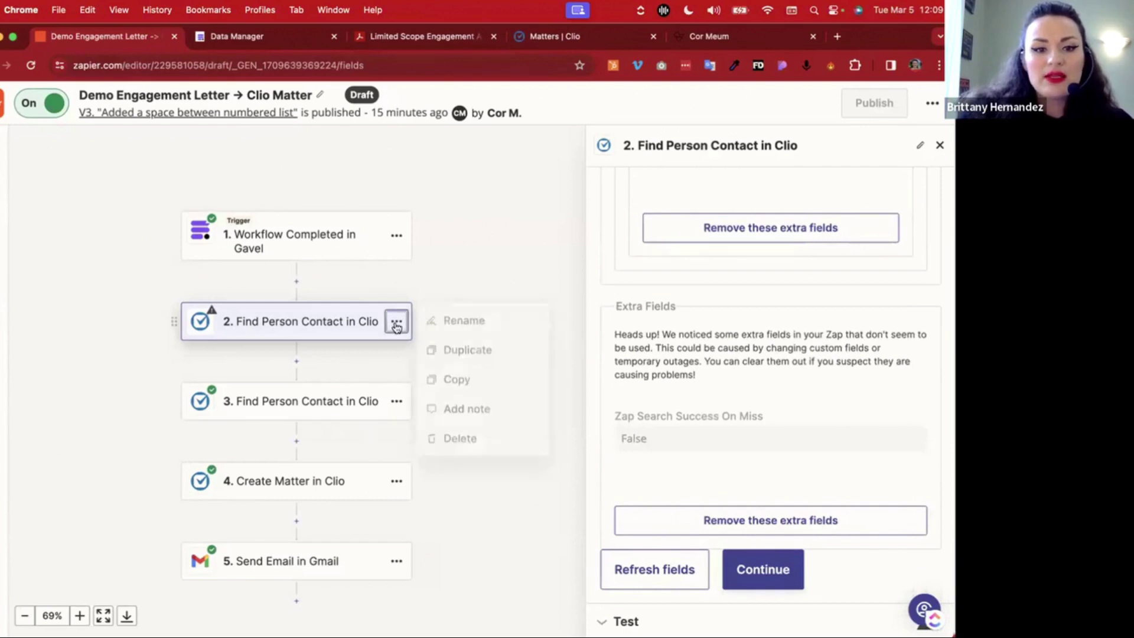
pyautogui.click(458, 441)
pyautogui.click(458, 442)
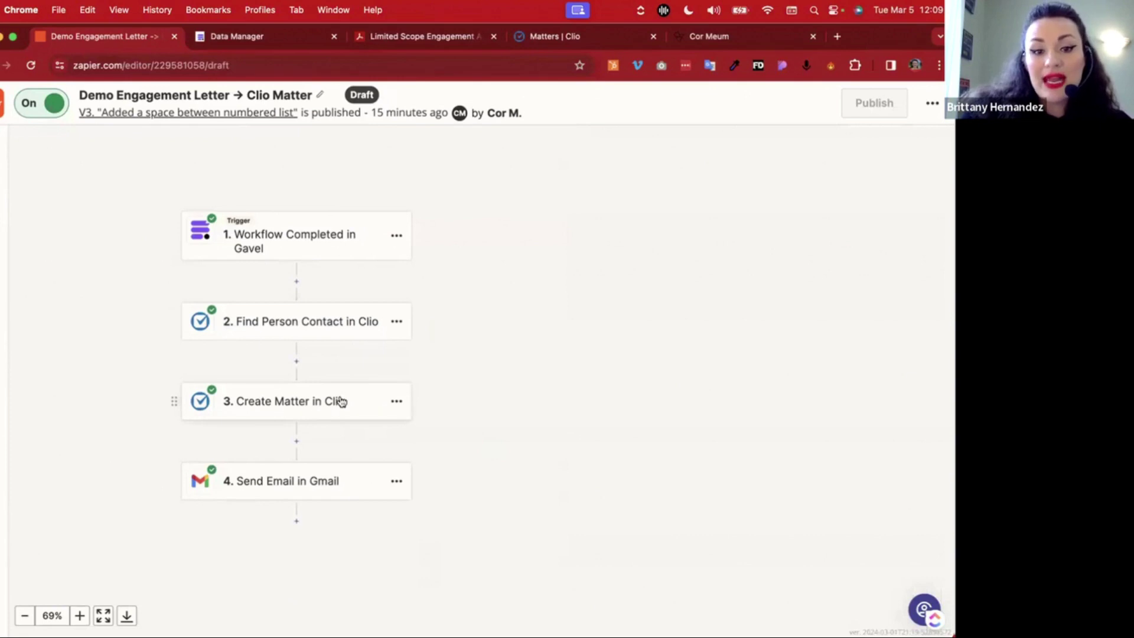
# In Create Matter in Clio, keep the matter's client as the contact search step's contact ID
pyautogui.click(341, 402)
pyautogui.click(742, 427)
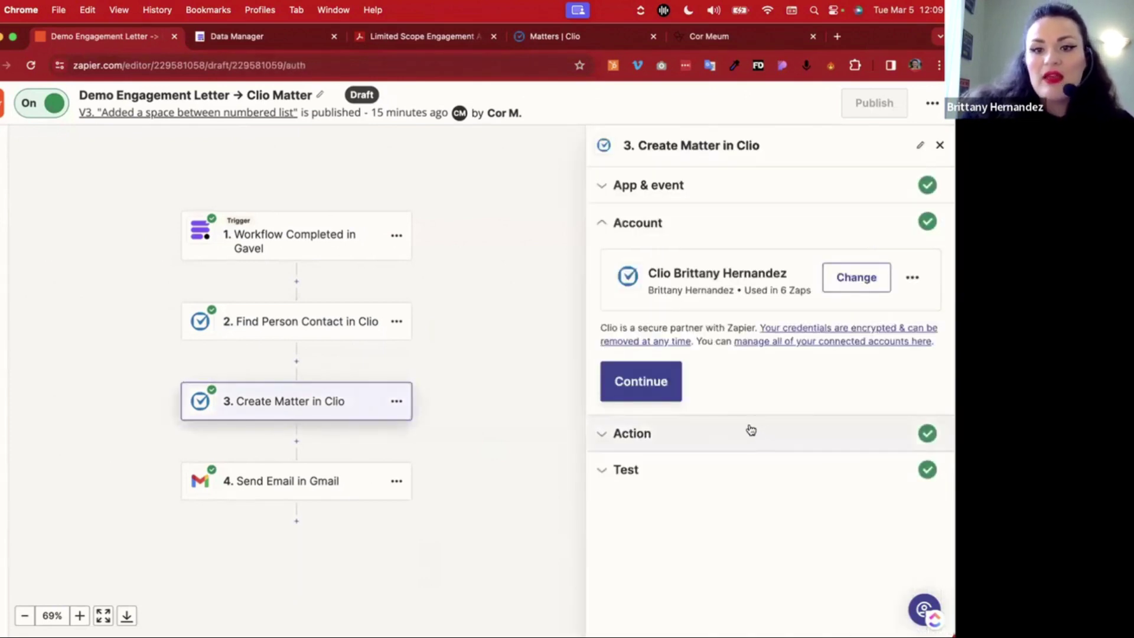
pyautogui.click(749, 432)
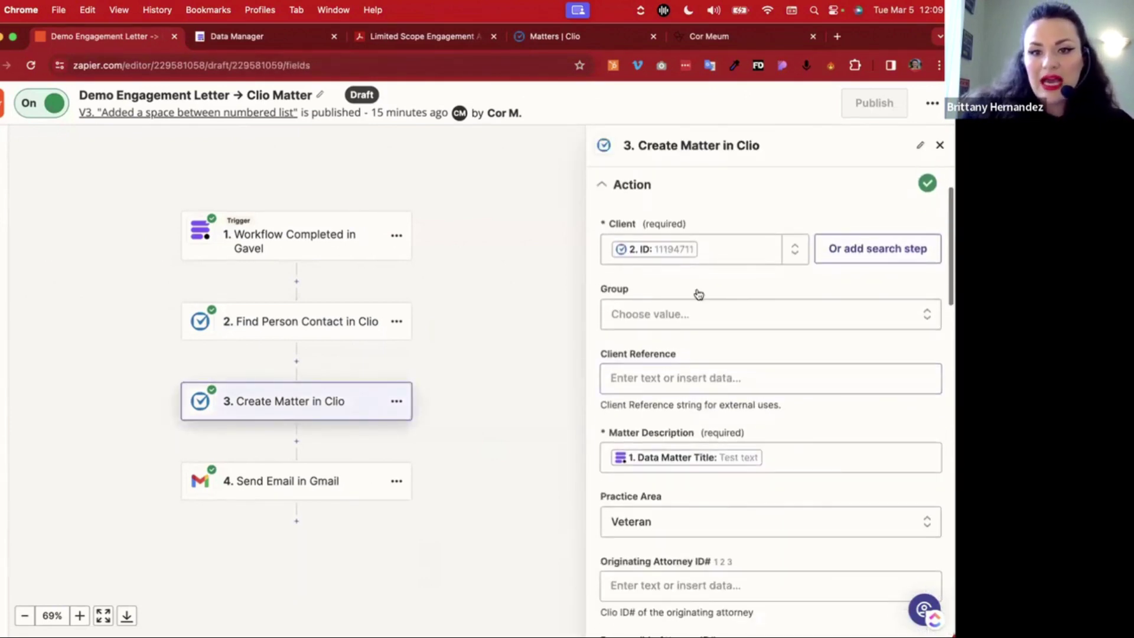
pyautogui.click(752, 252)
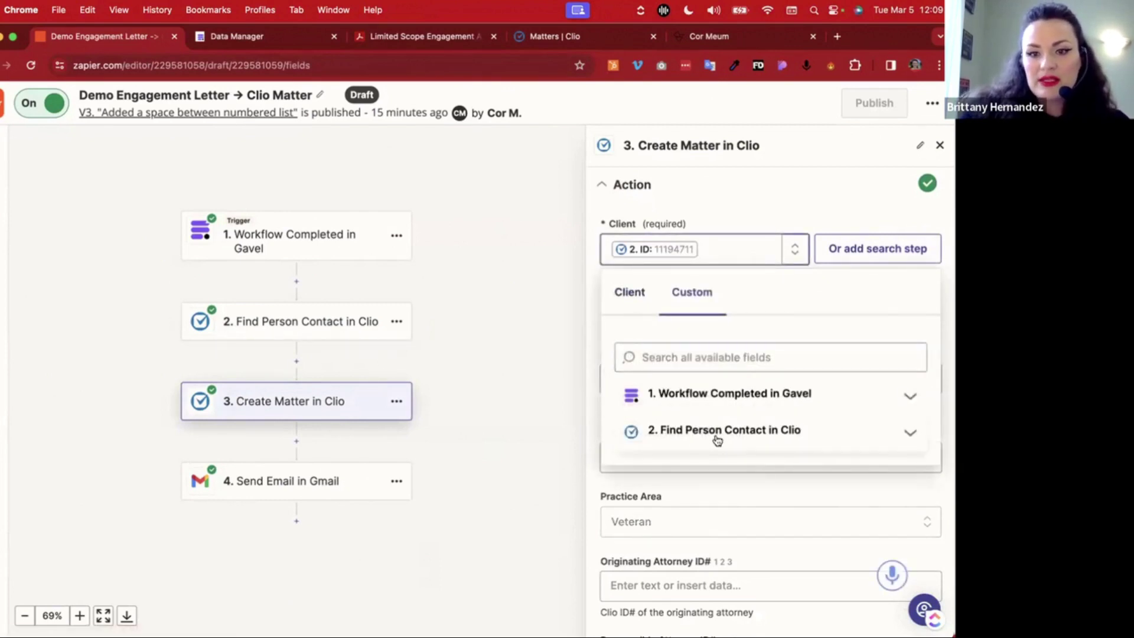
pyautogui.click(757, 437)
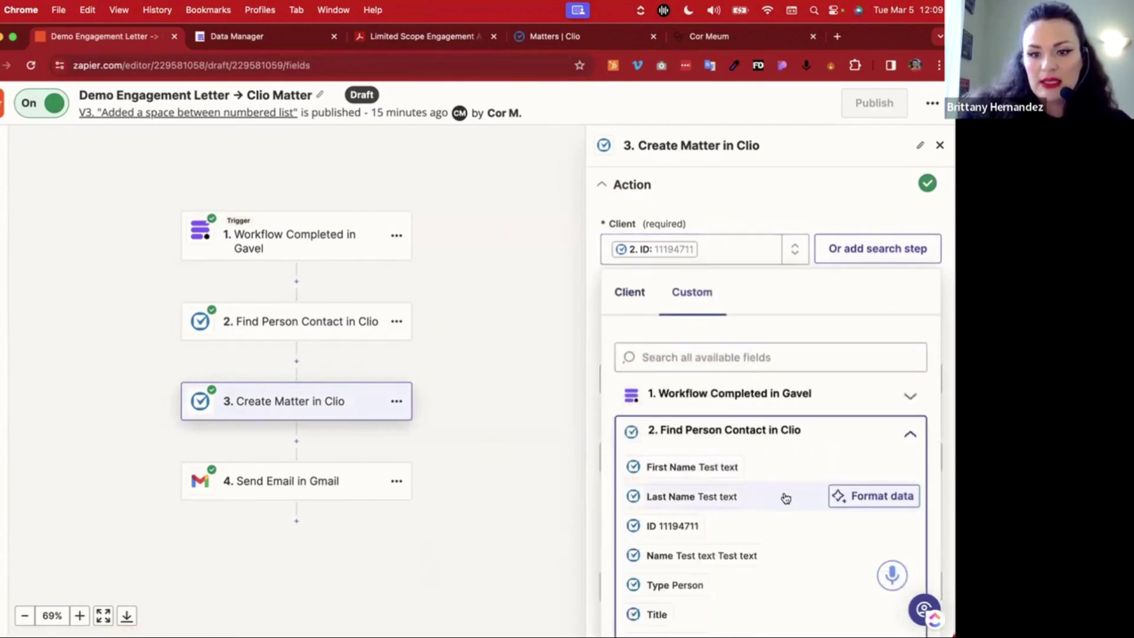
pyautogui.scroll(-2, 782, 498)
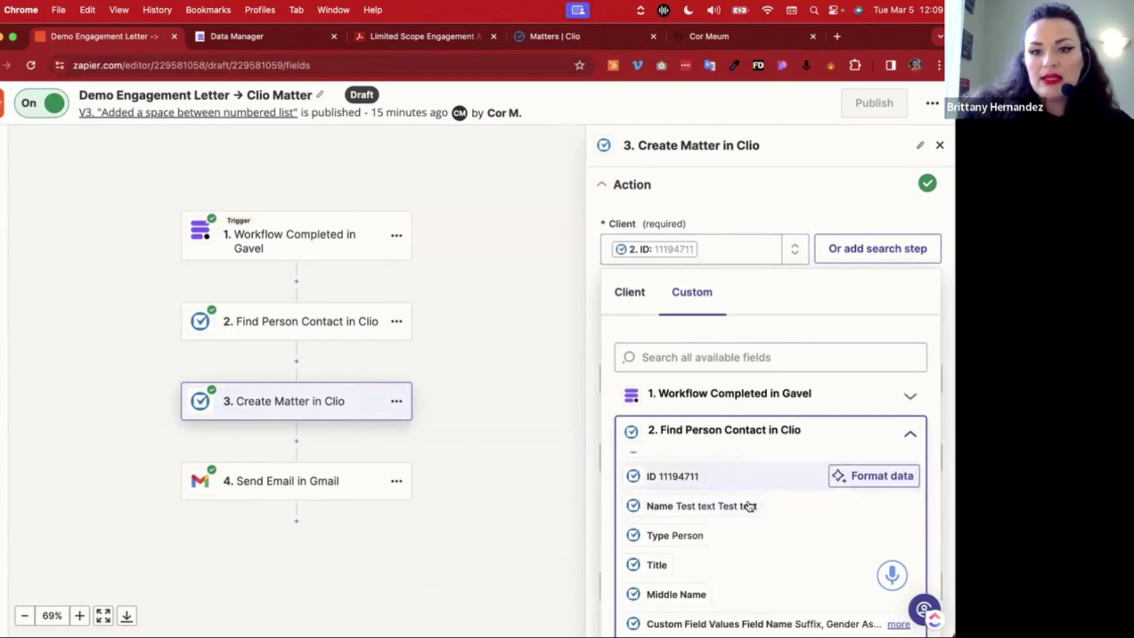
pyautogui.click(757, 218)
pyautogui.scroll(-1, 746, 362)
pyautogui.scroll(-3, 746, 362)
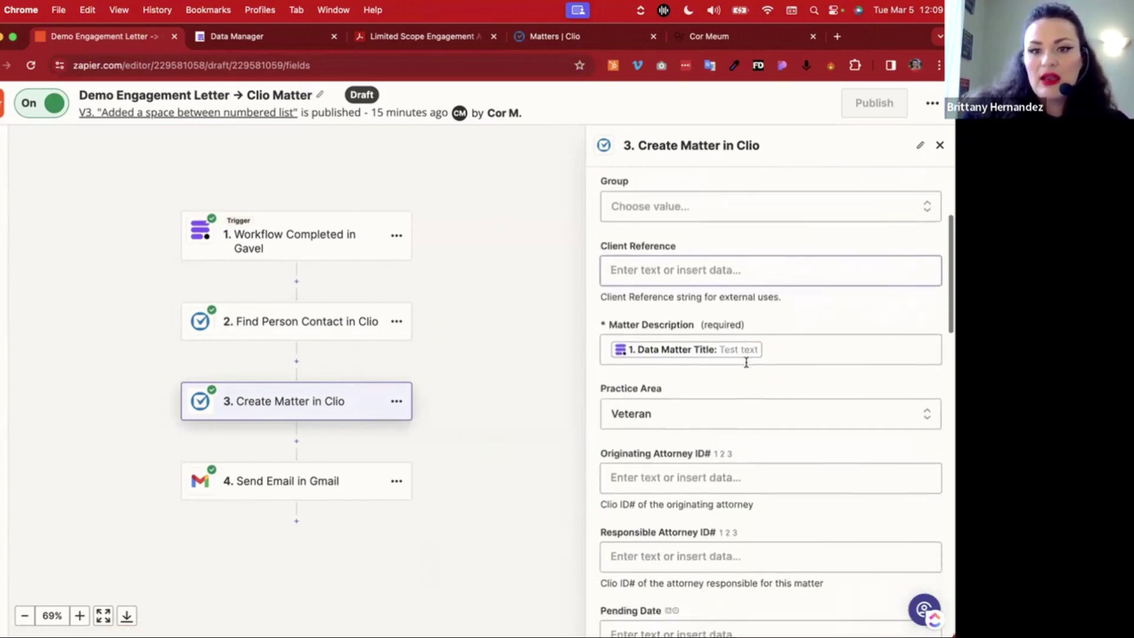
# Review the Gavel fields for Matter Description, scroll through the remaining fields, then open Send Email in Gmail
pyautogui.click(769, 291)
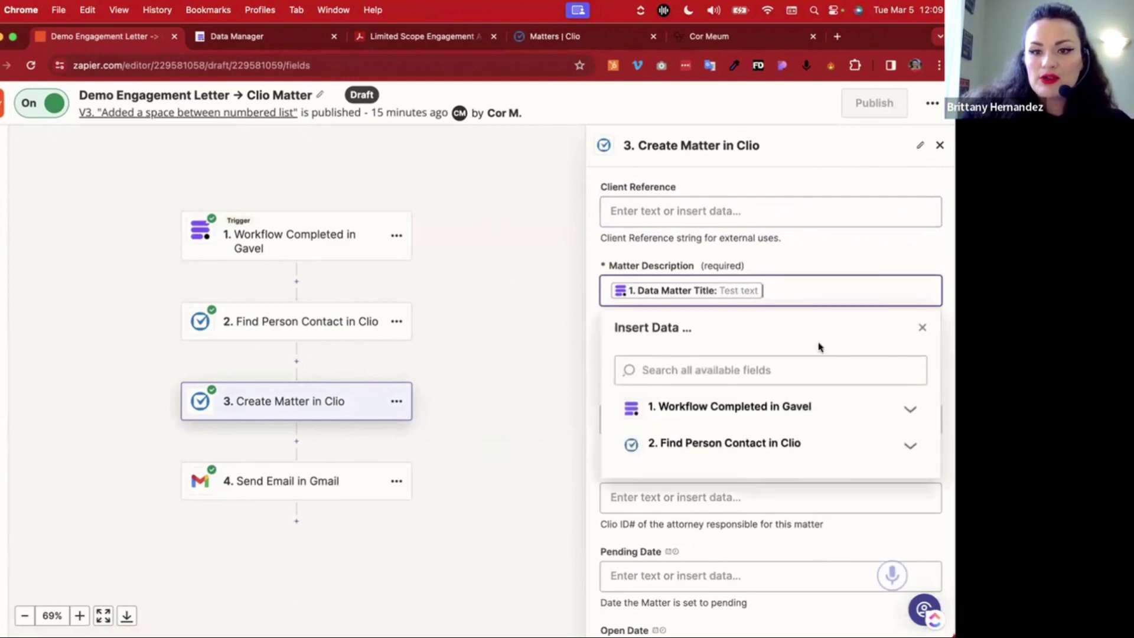
pyautogui.click(785, 407)
pyautogui.scroll(-5, 772, 489)
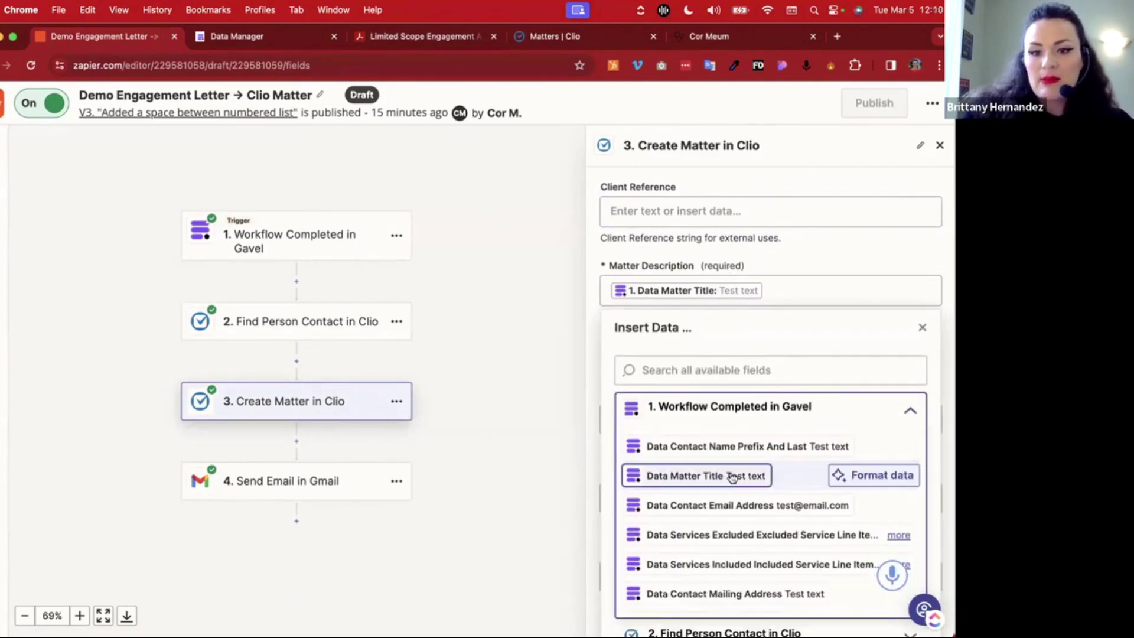
pyautogui.scroll(-2, 712, 498)
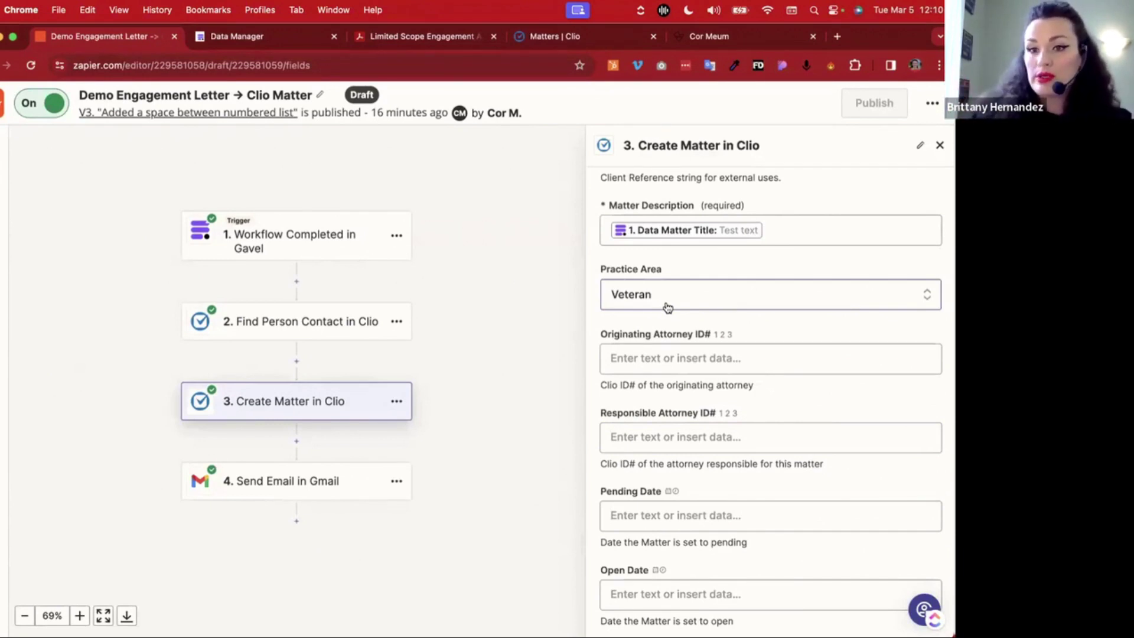
pyautogui.scroll(-3, 667, 306)
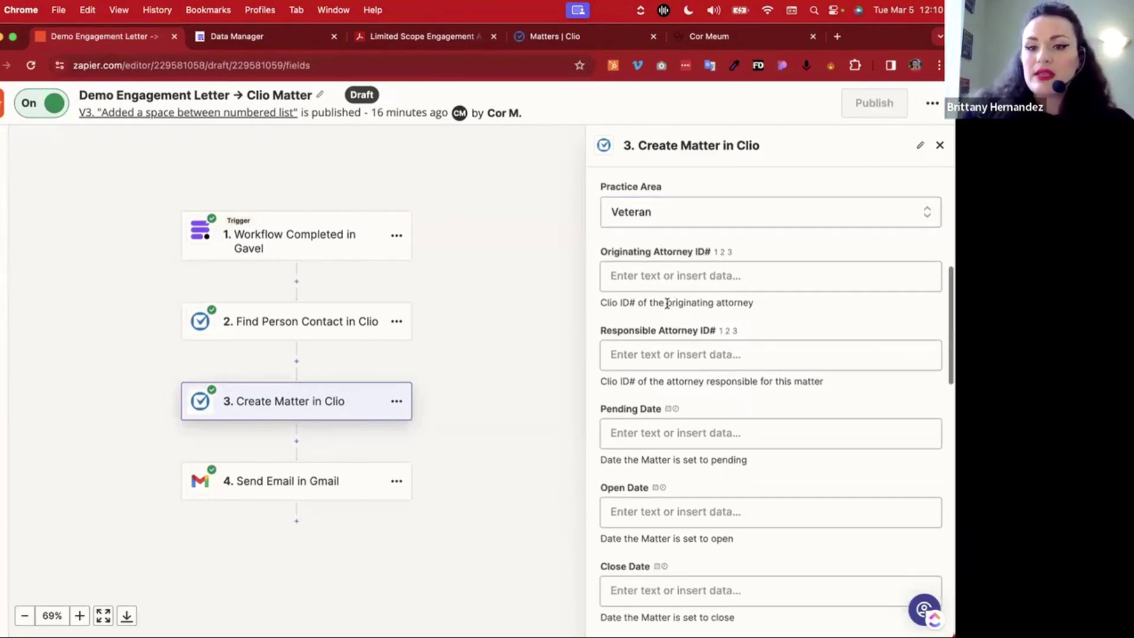
pyautogui.scroll(-3, 668, 304)
pyautogui.scroll(-6, 668, 304)
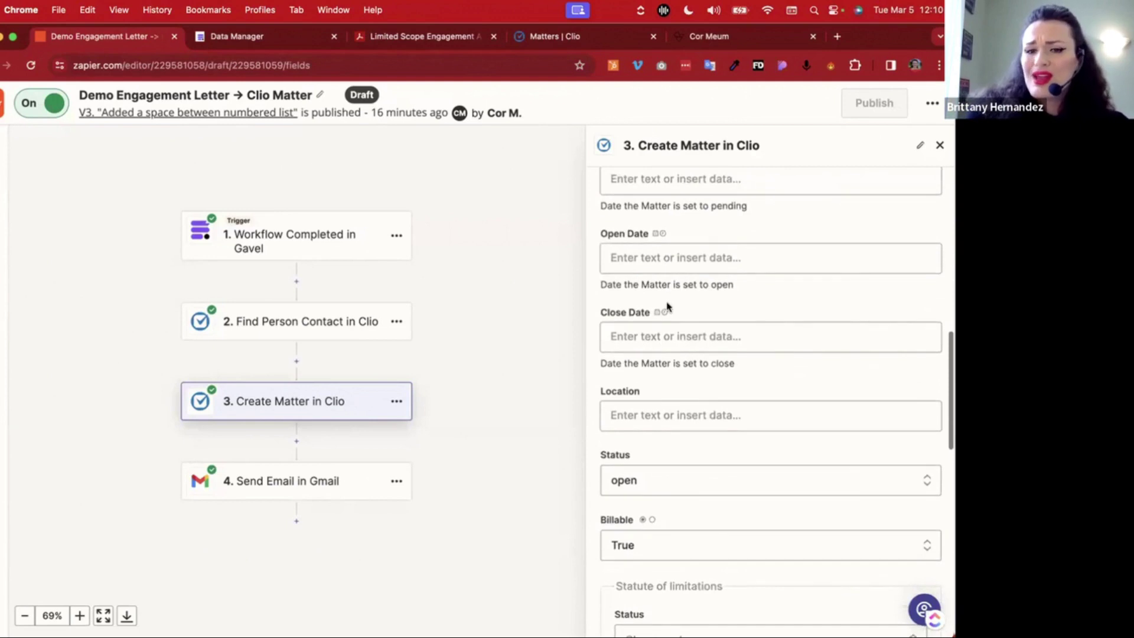
pyautogui.scroll(-2, 666, 304)
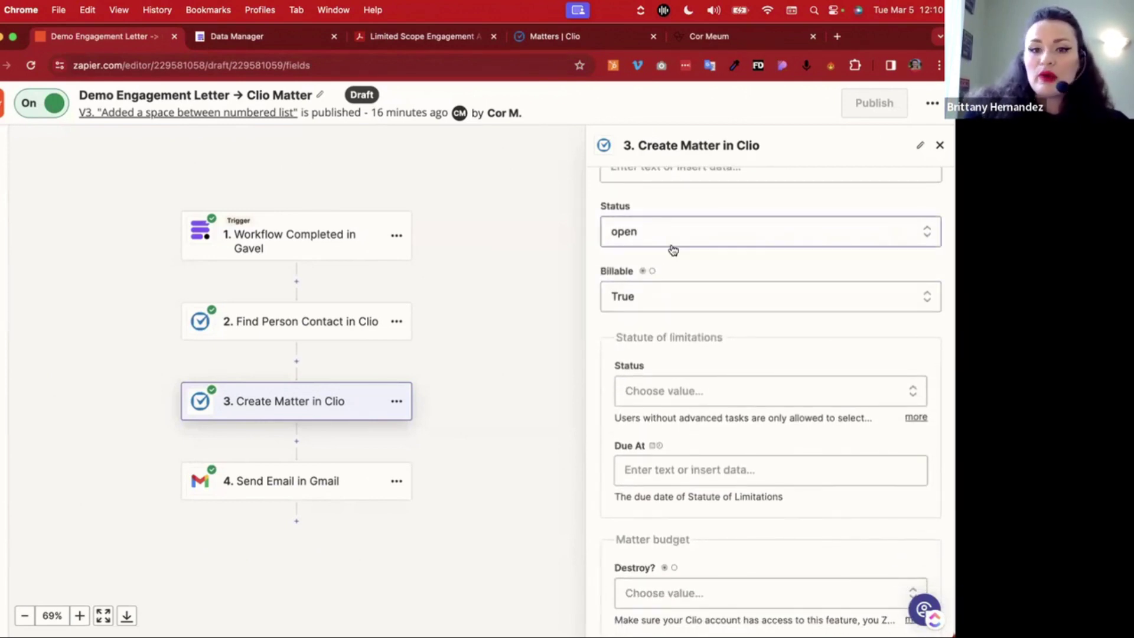
pyautogui.scroll(-3, 671, 233)
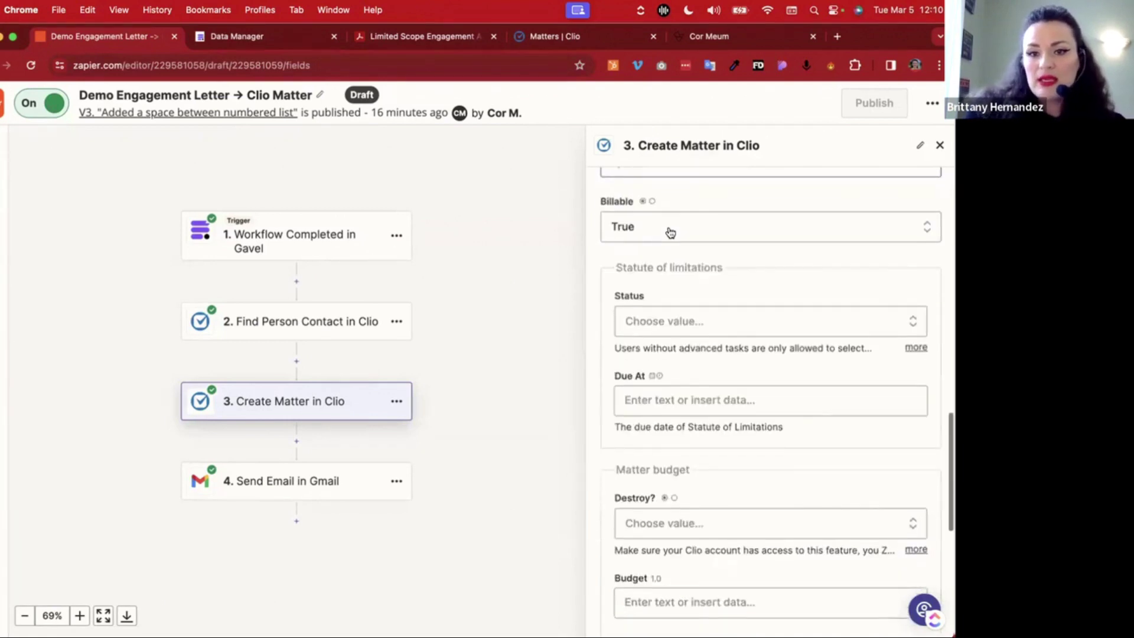
pyautogui.scroll(-5, 682, 227)
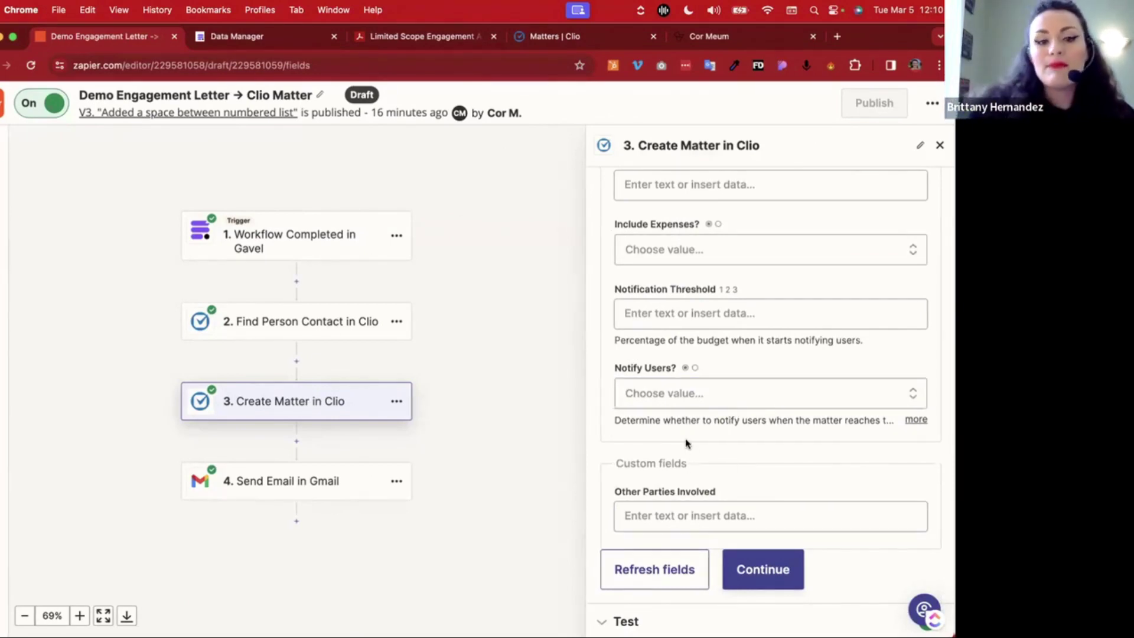
pyautogui.click(323, 480)
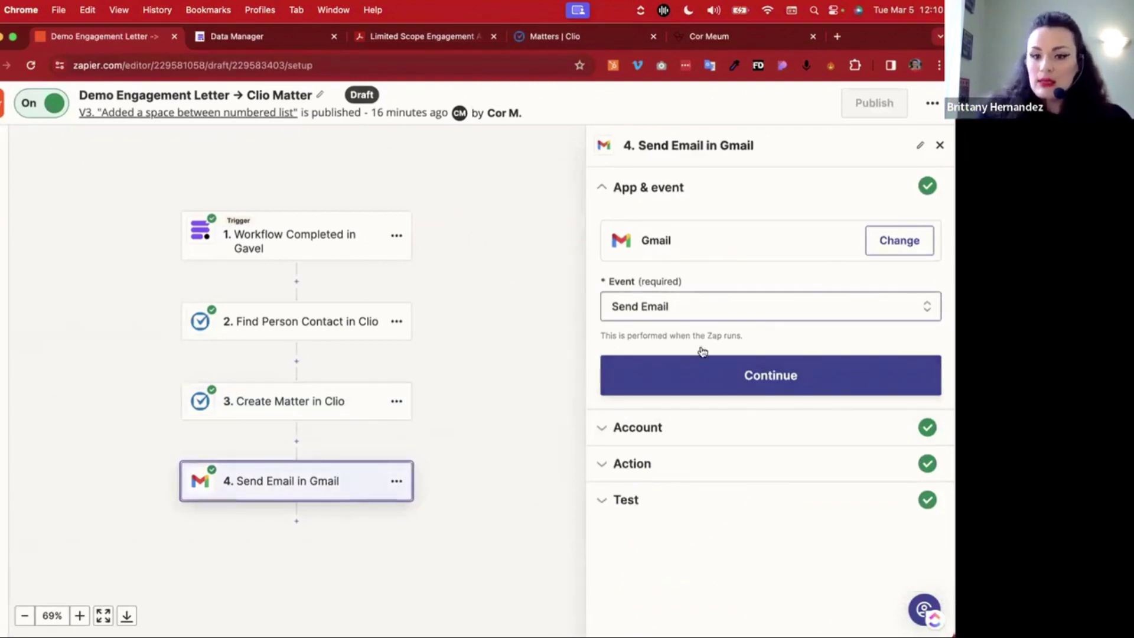
# Expand the Gmail step's account and action fields and check the data available for the To recipient
pyautogui.click(665, 429)
pyautogui.click(678, 443)
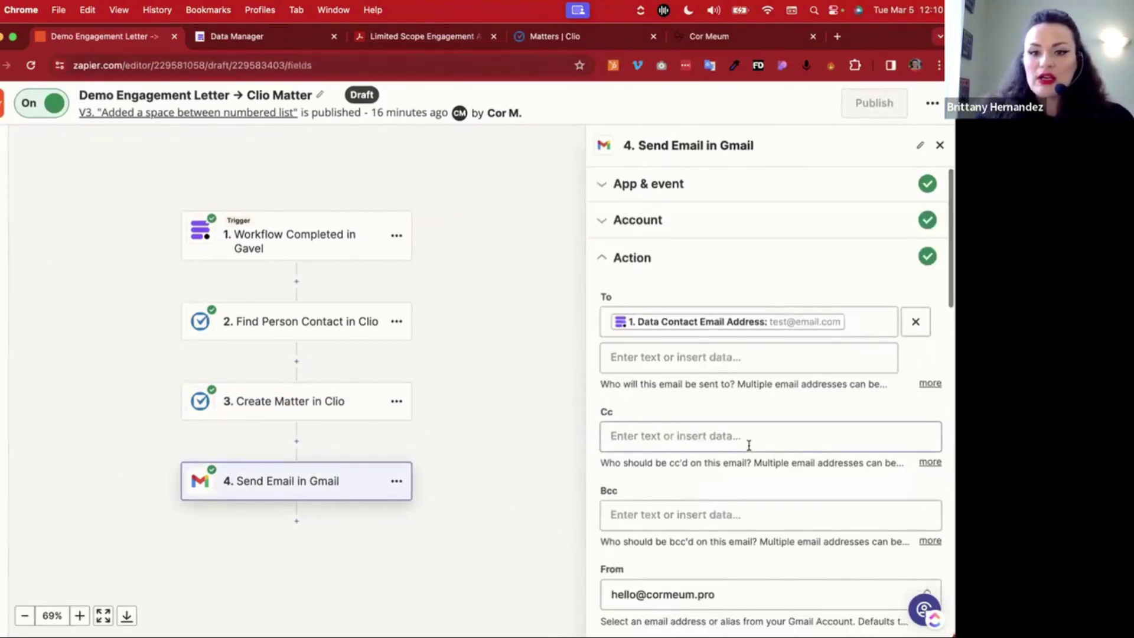
pyautogui.scroll(-2, 747, 449)
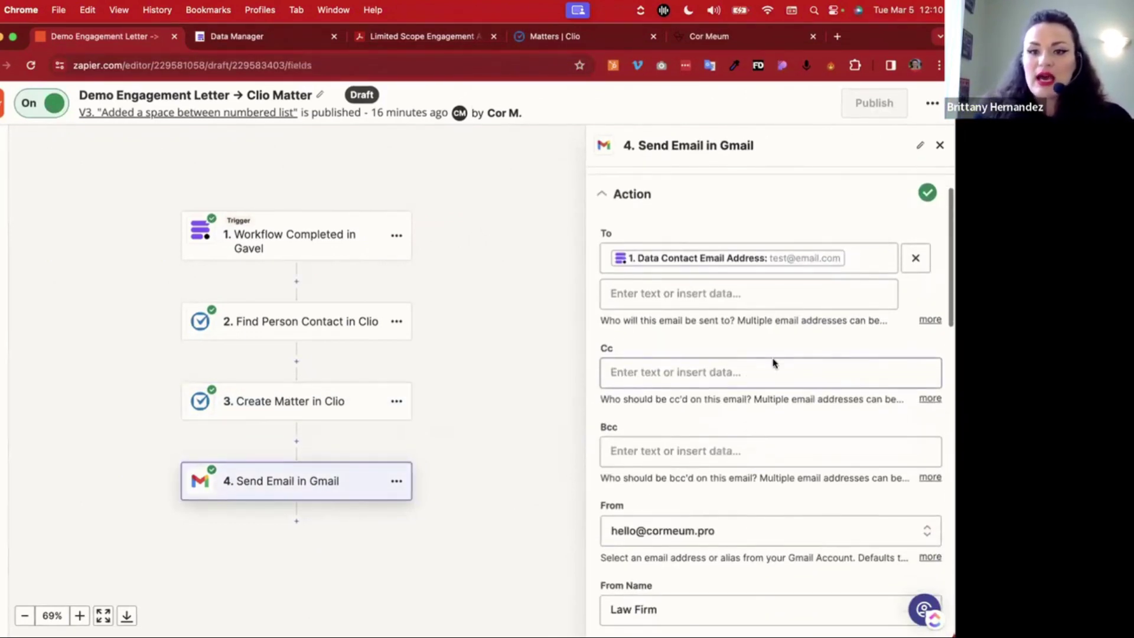
pyautogui.click(874, 258)
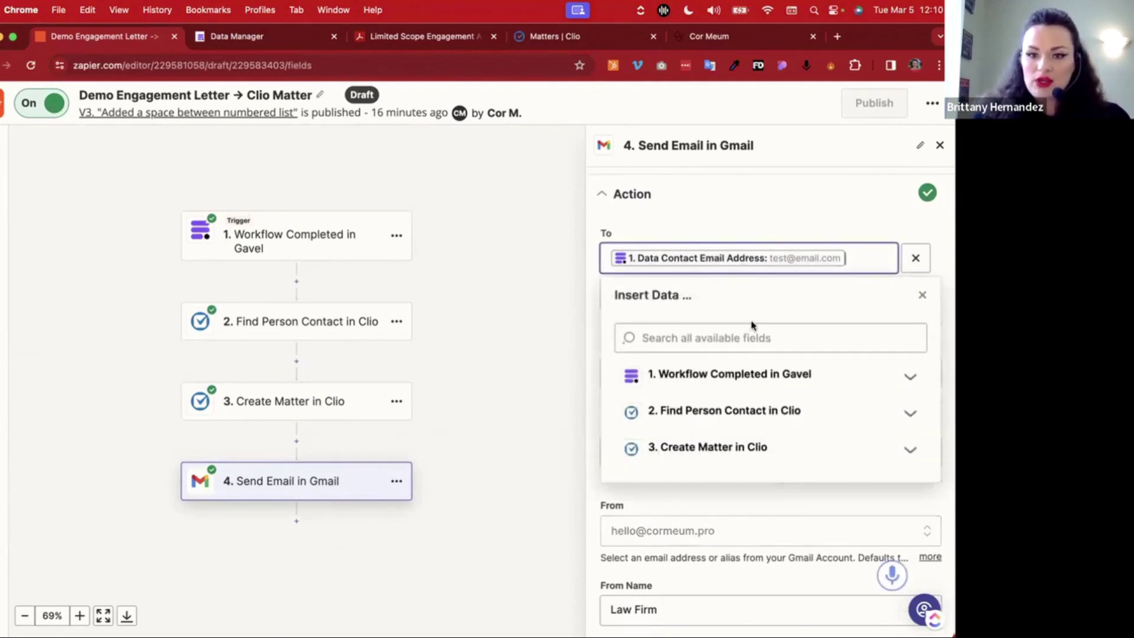
pyautogui.click(766, 221)
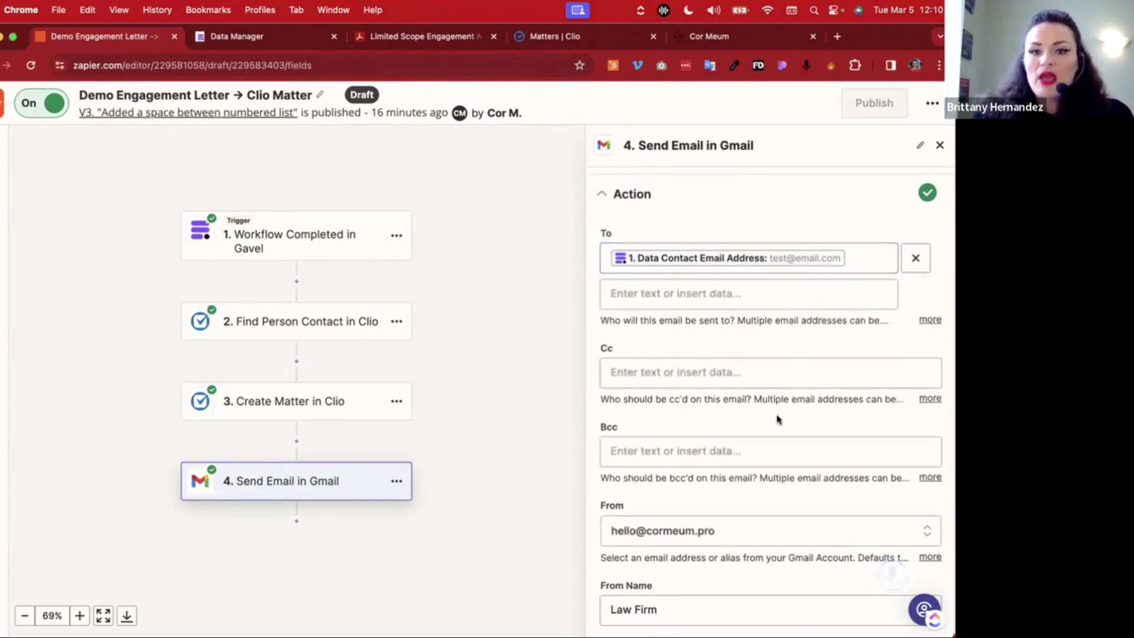
# Scroll down to the email Subject and look over the subject text
pyautogui.scroll(-7, 775, 279)
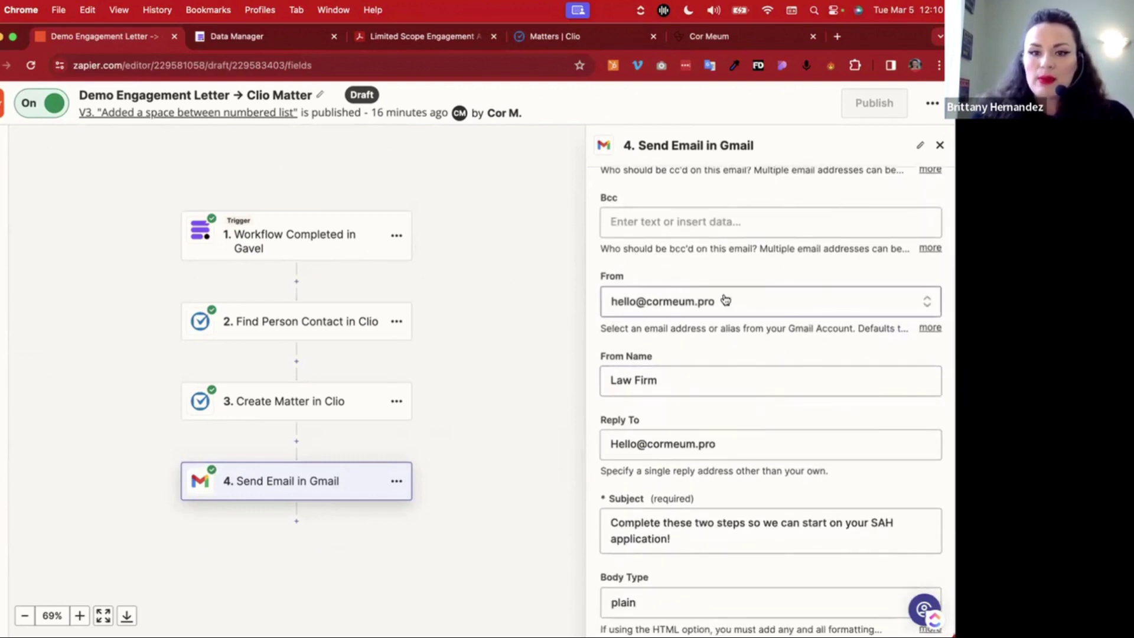
pyautogui.scroll(-1, 628, 342)
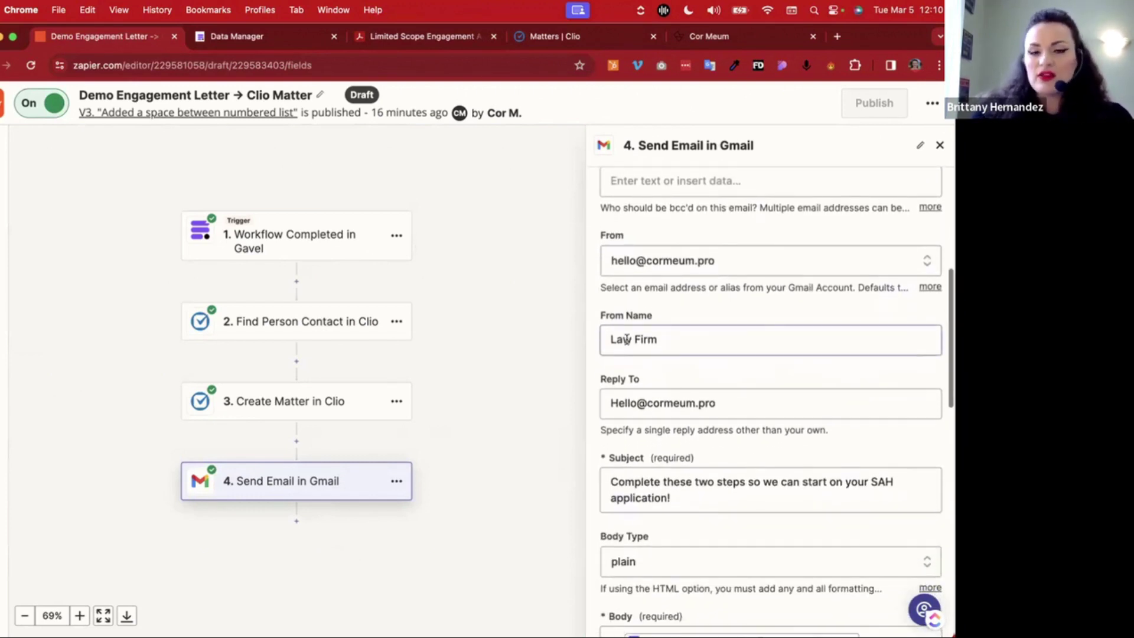
pyautogui.scroll(-1, 628, 343)
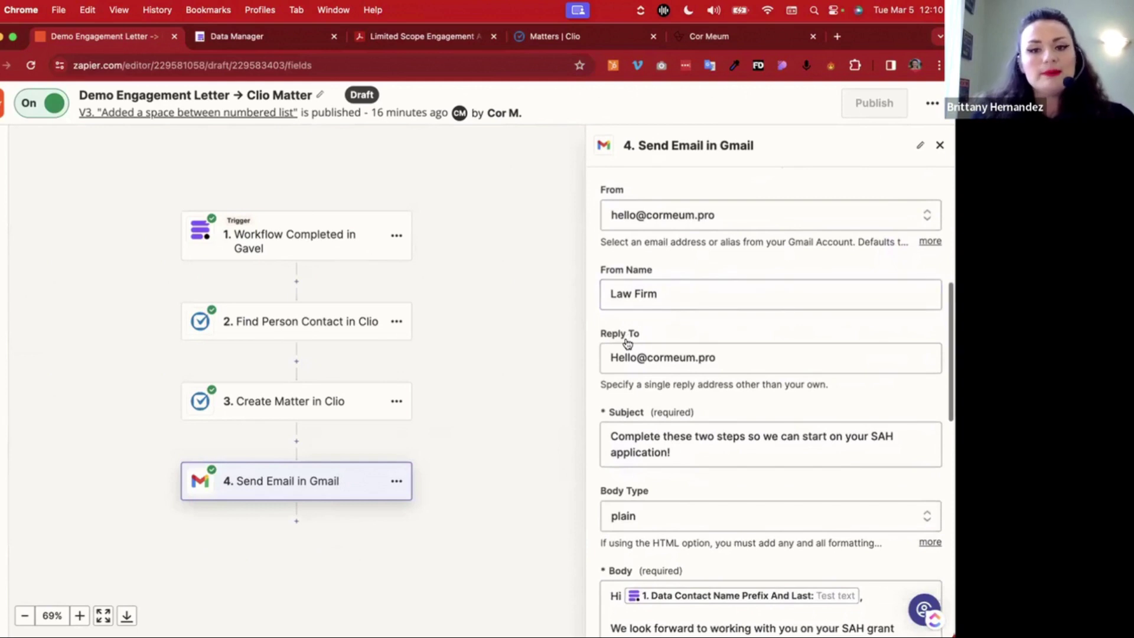
pyautogui.scroll(-1, 628, 343)
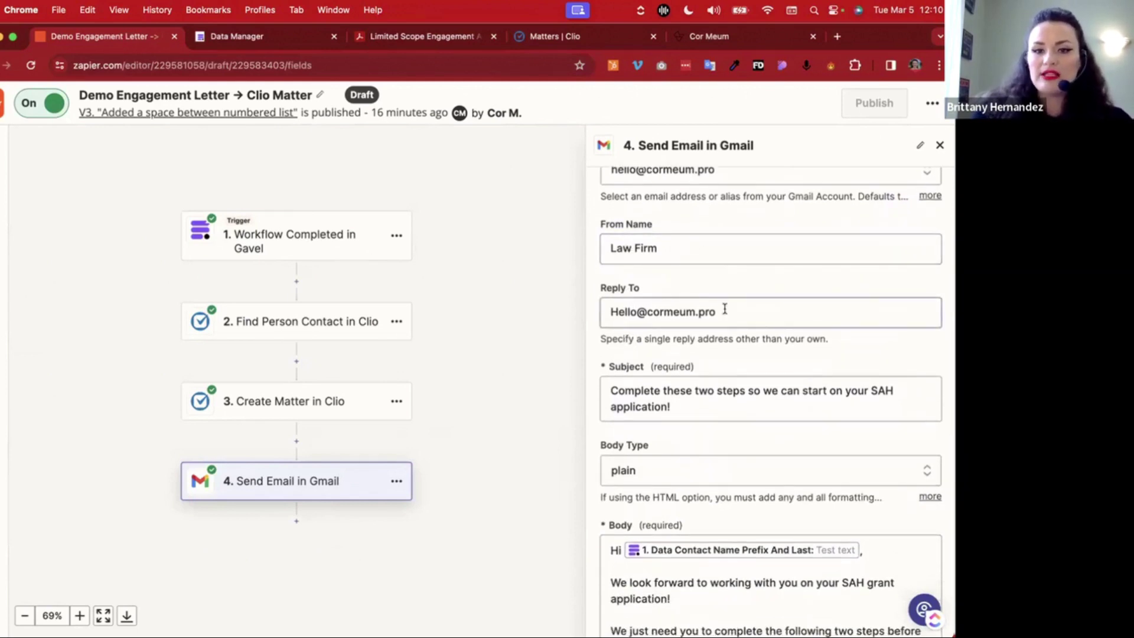
pyautogui.scroll(-2, 724, 309)
pyautogui.moveTo(612, 288); pyautogui.dragTo(674, 302)
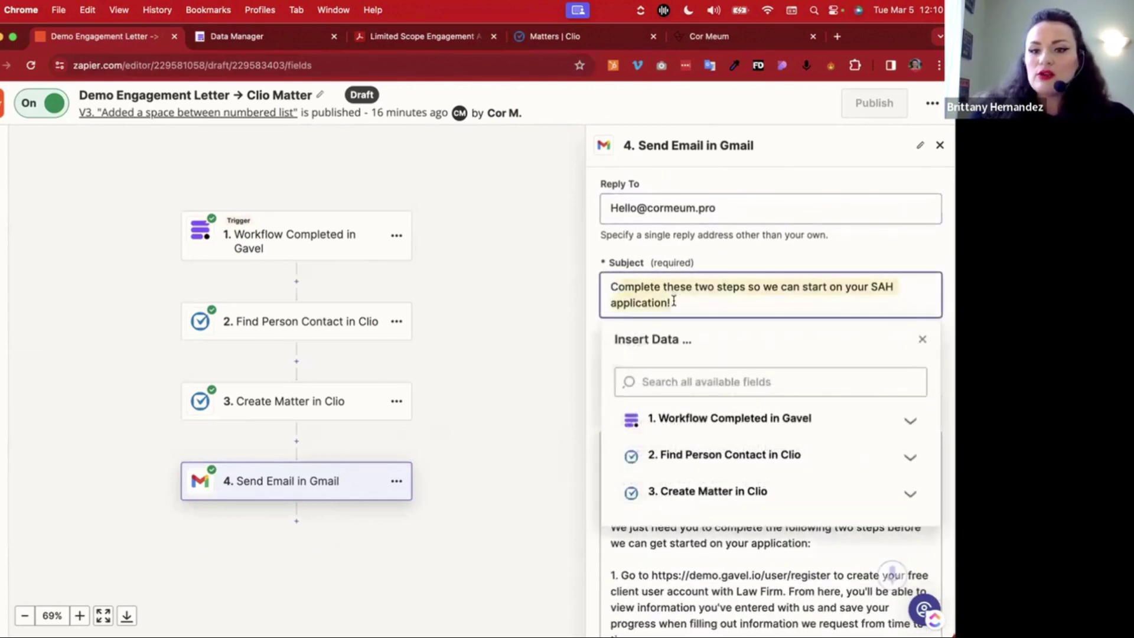
pyautogui.click(713, 306)
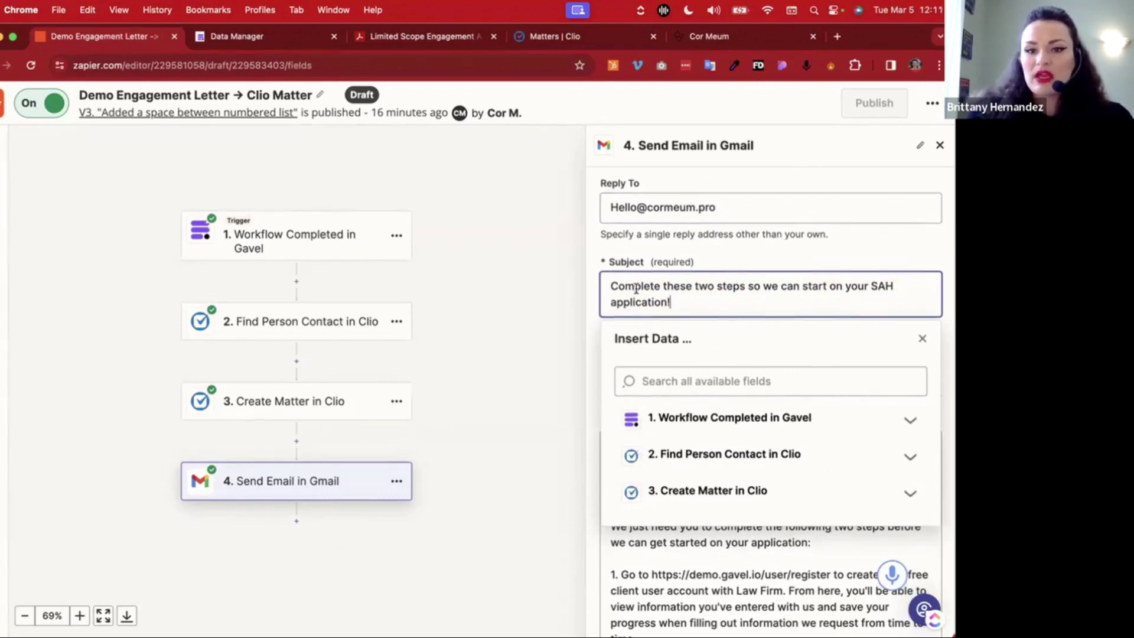
# Read through the client message body down to the partner's sign-off, Signature and Attachments
pyautogui.scroll(-5, 697, 414)
pyautogui.click(697, 341)
pyautogui.scroll(5, 697, 342)
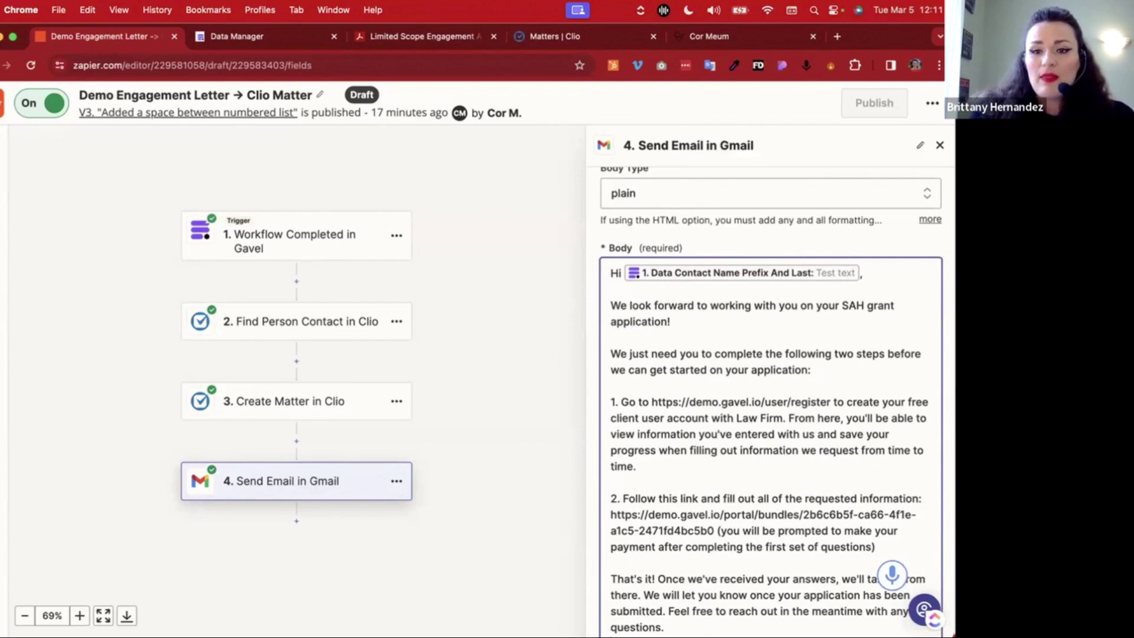
pyautogui.scroll(-3, 688, 428)
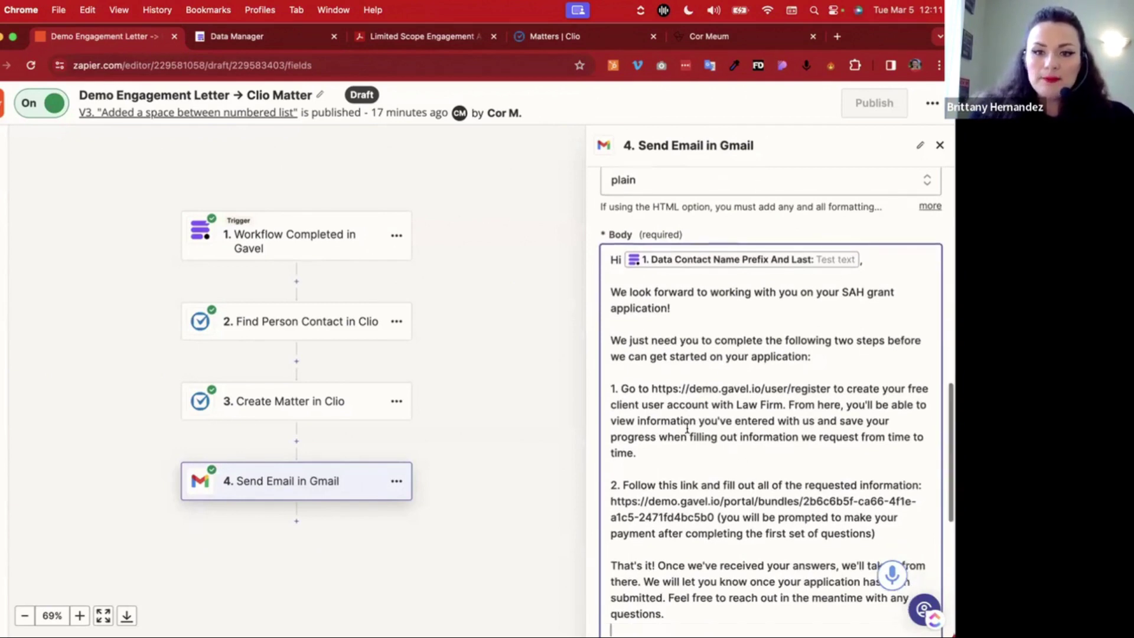
pyautogui.scroll(1, 687, 427)
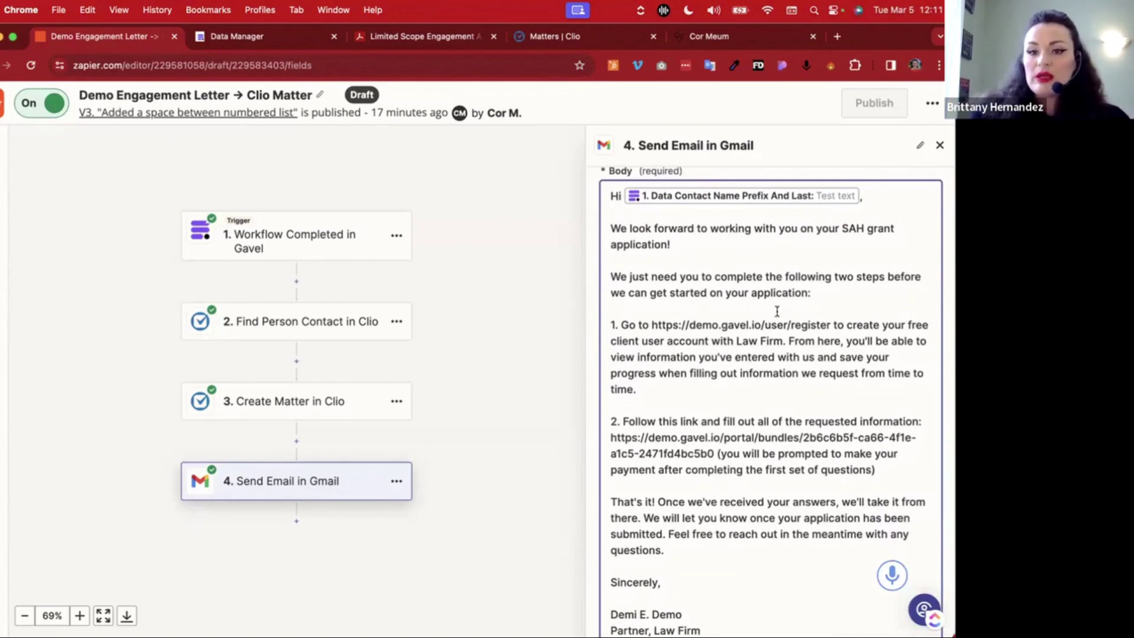
pyautogui.scroll(-3, 777, 301)
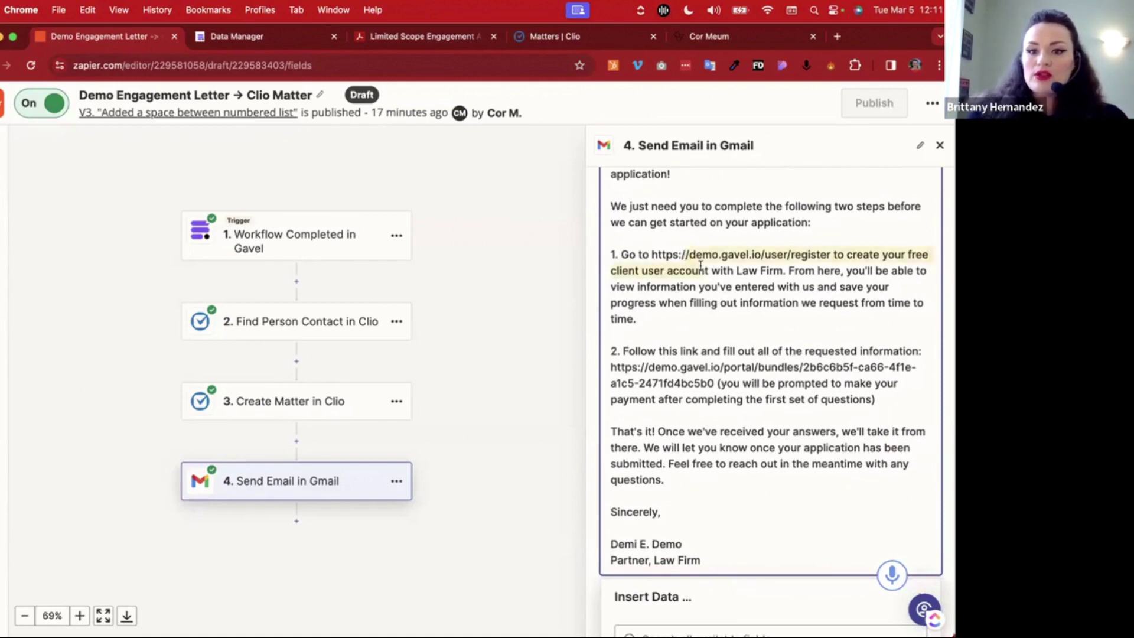
pyautogui.scroll(-2, 709, 277)
pyautogui.moveTo(680, 301); pyautogui.dragTo(740, 326)
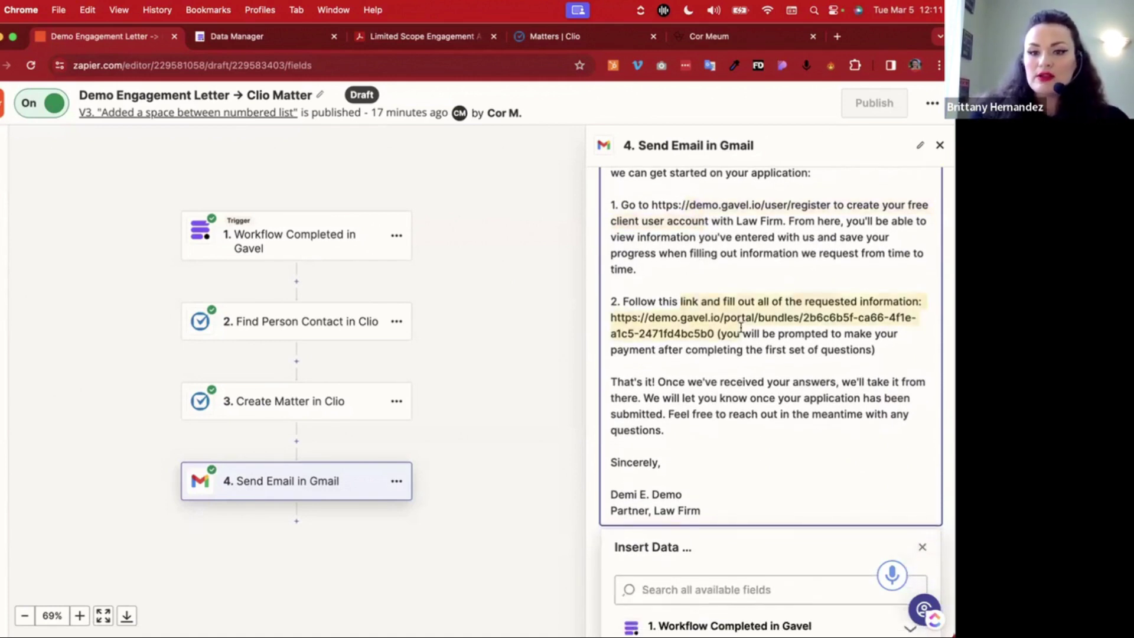
pyautogui.scroll(-3, 741, 327)
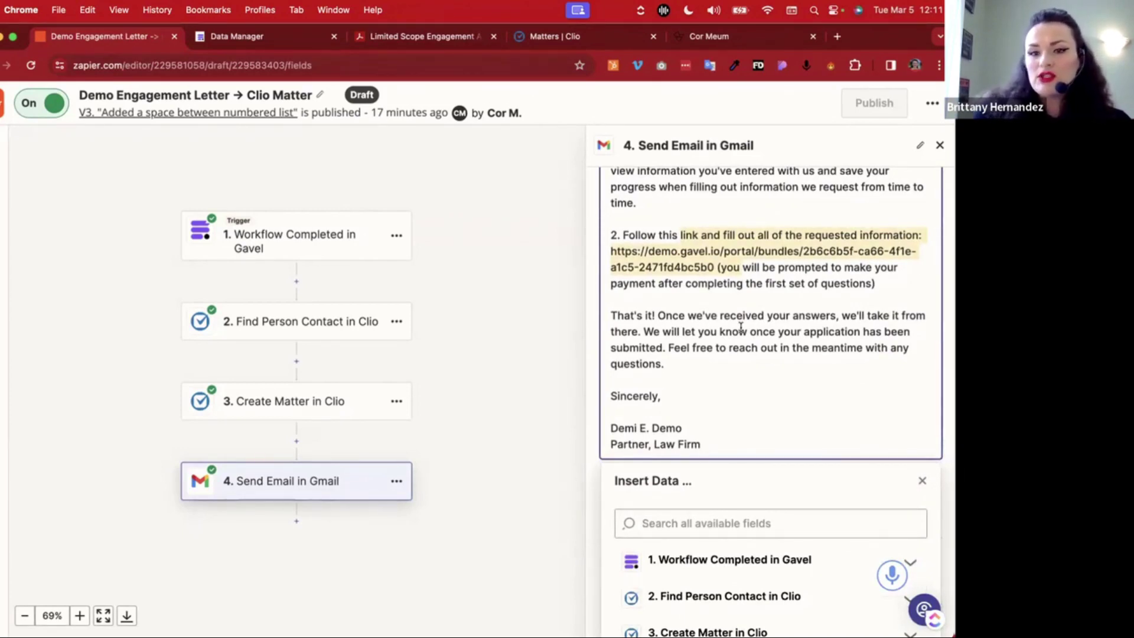
pyautogui.scroll(-5, 741, 327)
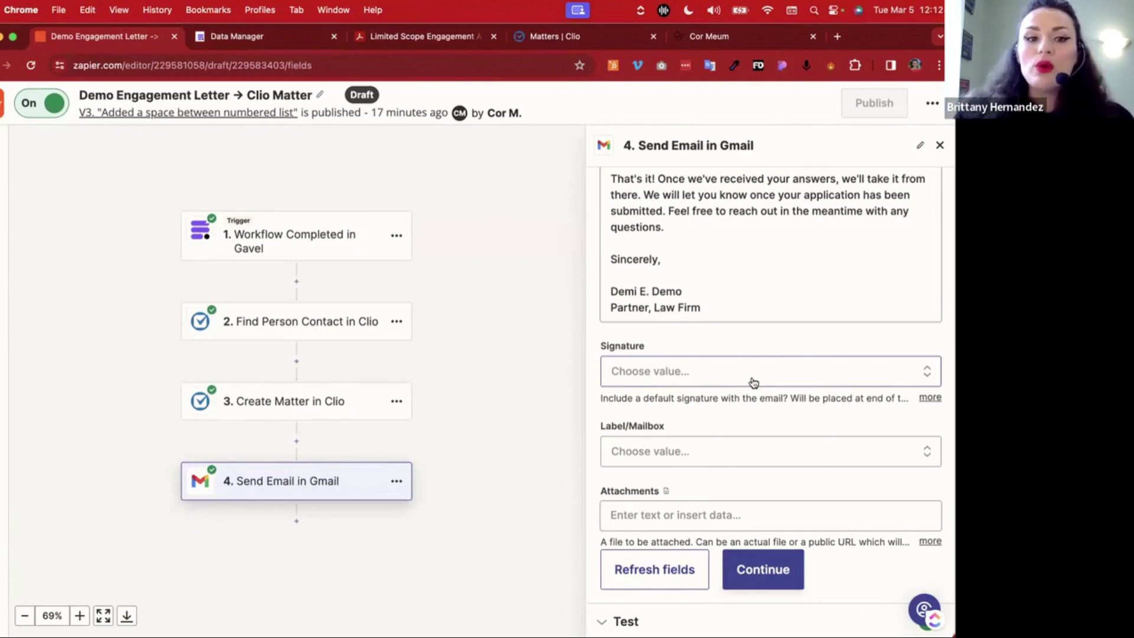
# Add a DocuSign action right after the Gavel trigger and list its available events
pyautogui.click(297, 281)
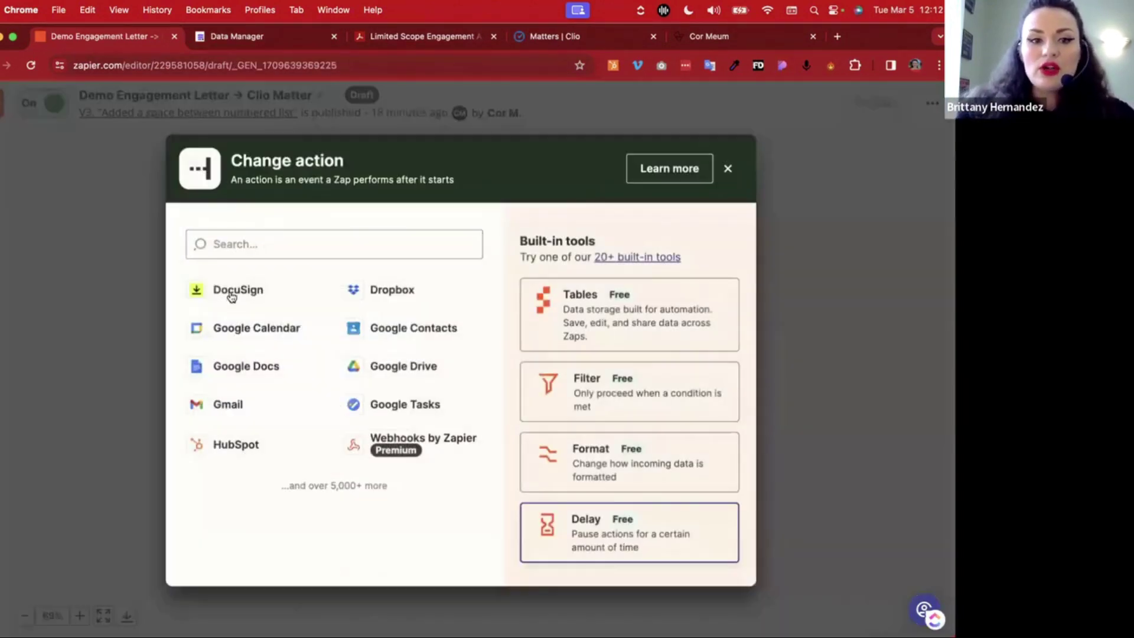
pyautogui.click(232, 296)
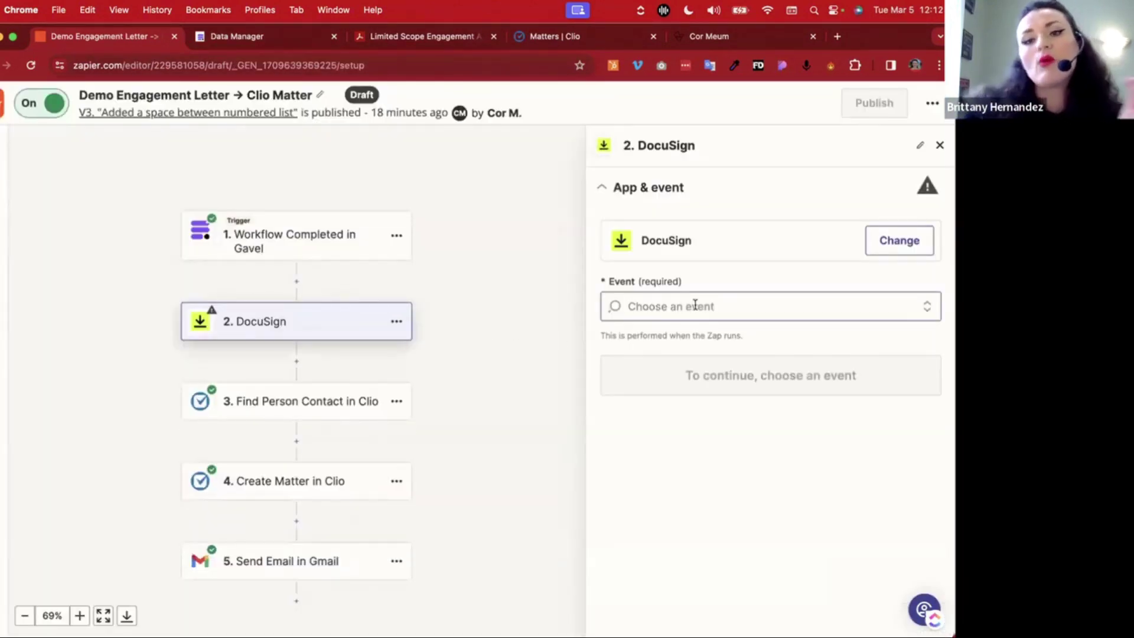
pyautogui.click(695, 305)
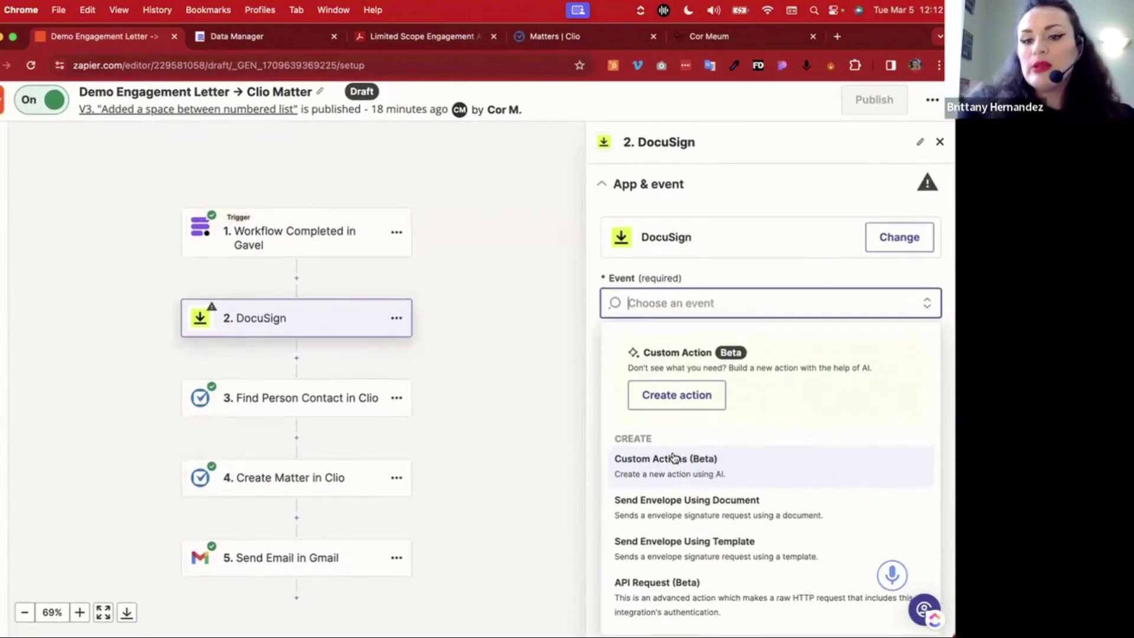